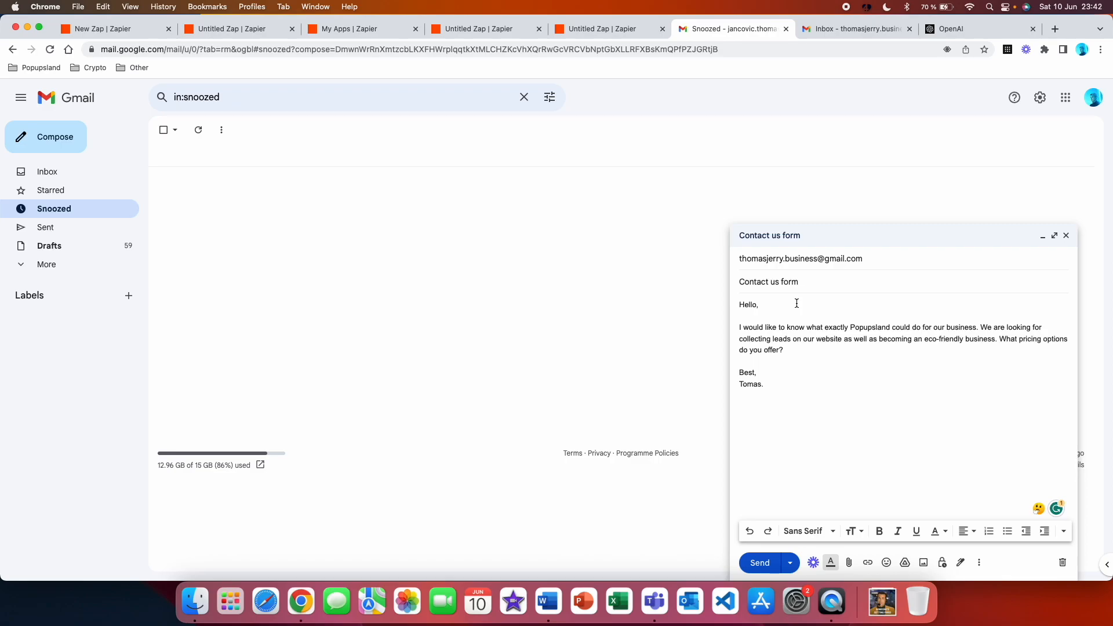
Send the composed "Contact us form" email and check that it arrives in the recipient's inbox
{"action": "left_click", "coordinate": [764, 562]}
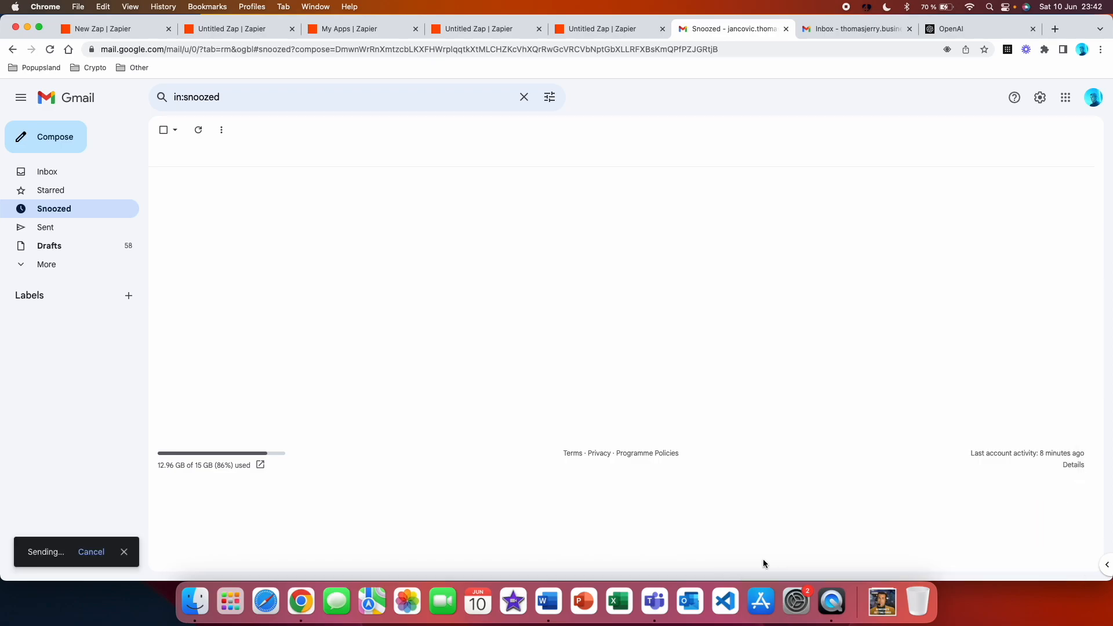
{"action": "key", "text": "ctrl+Tab"}
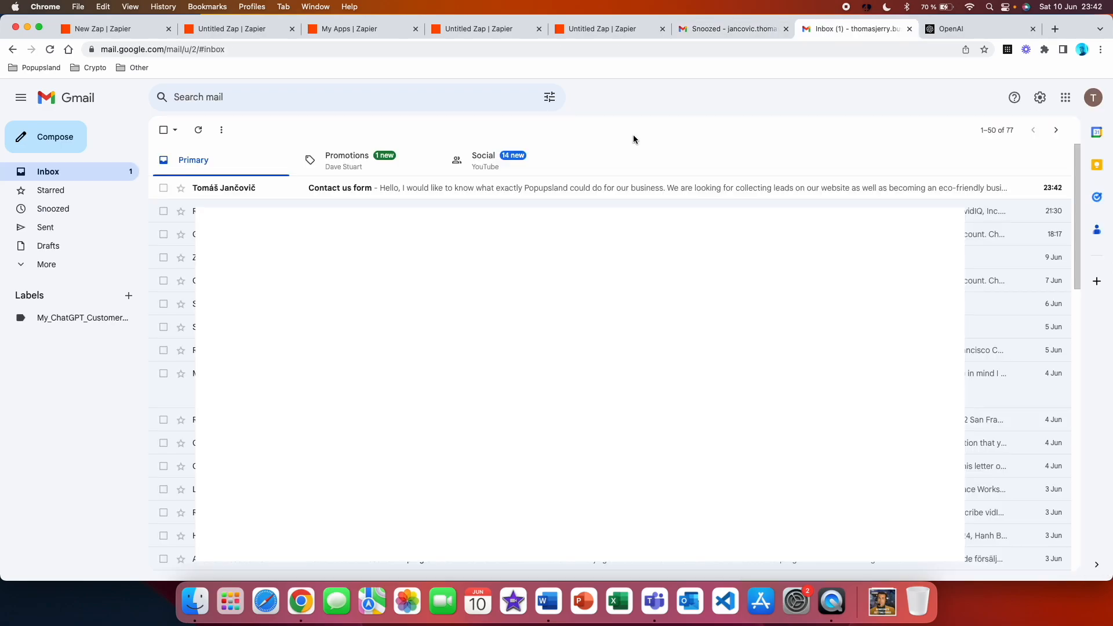
Switch to the new Zap in Zapier and set its trigger to Gmail's New Email Matching Search event with the connected account
{"action": "key", "text": "super+1"}
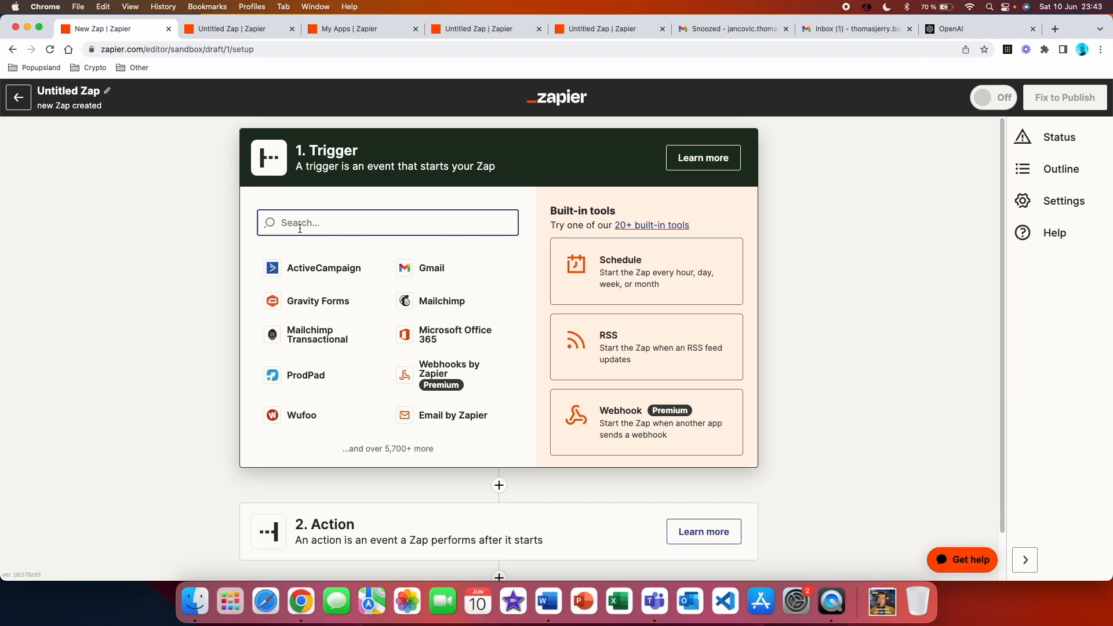
{"action": "type", "text": "gmail"}
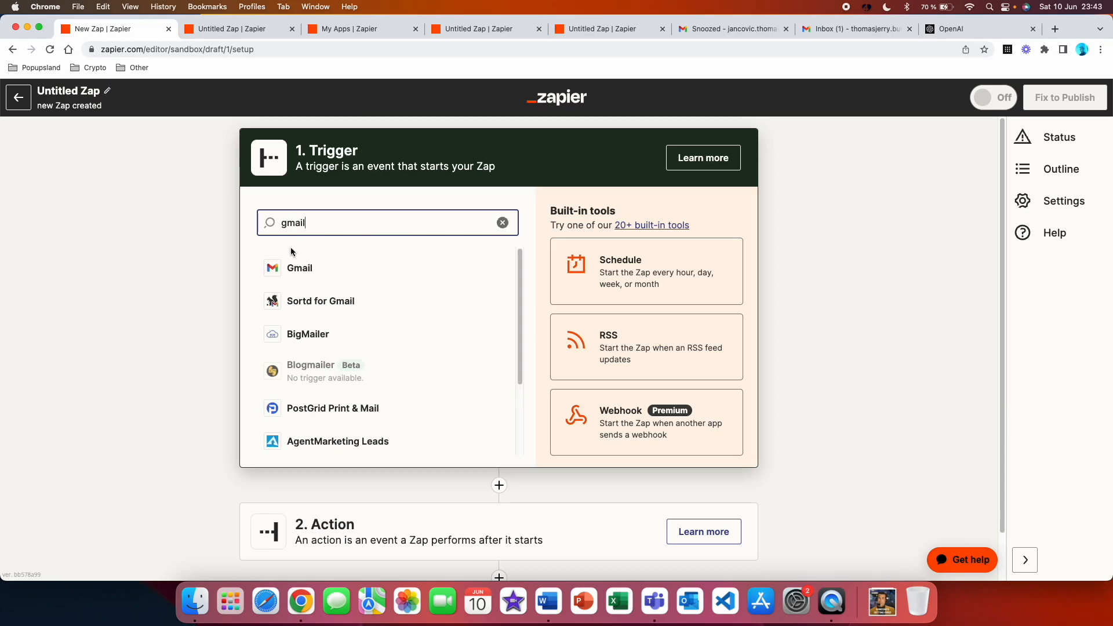
{"action": "left_click", "coordinate": [296, 267]}
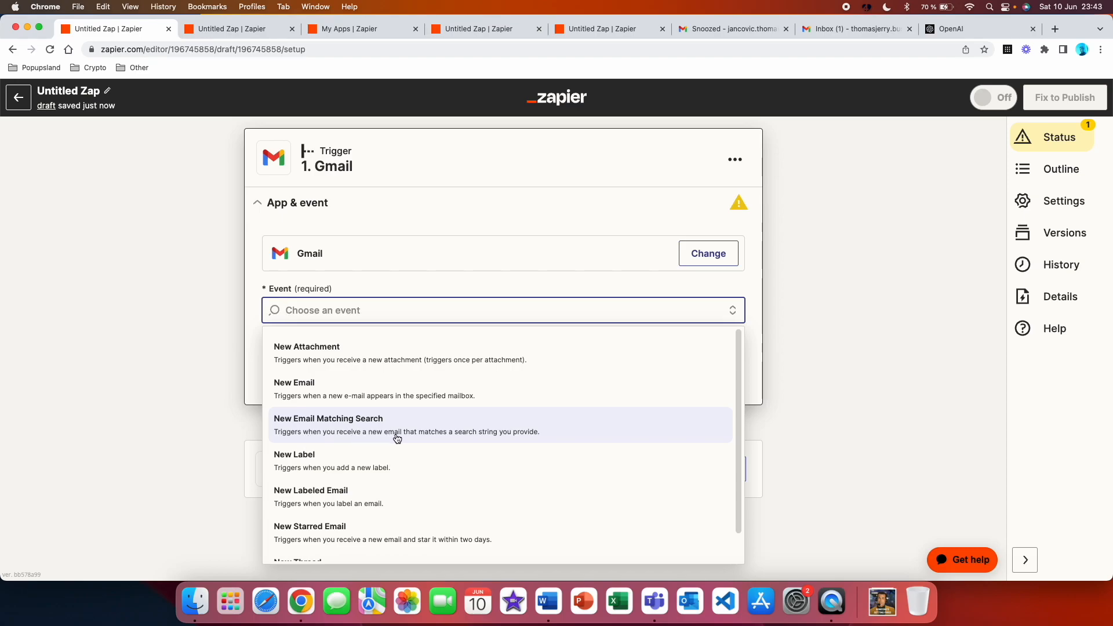
{"action": "left_click", "coordinate": [485, 433]}
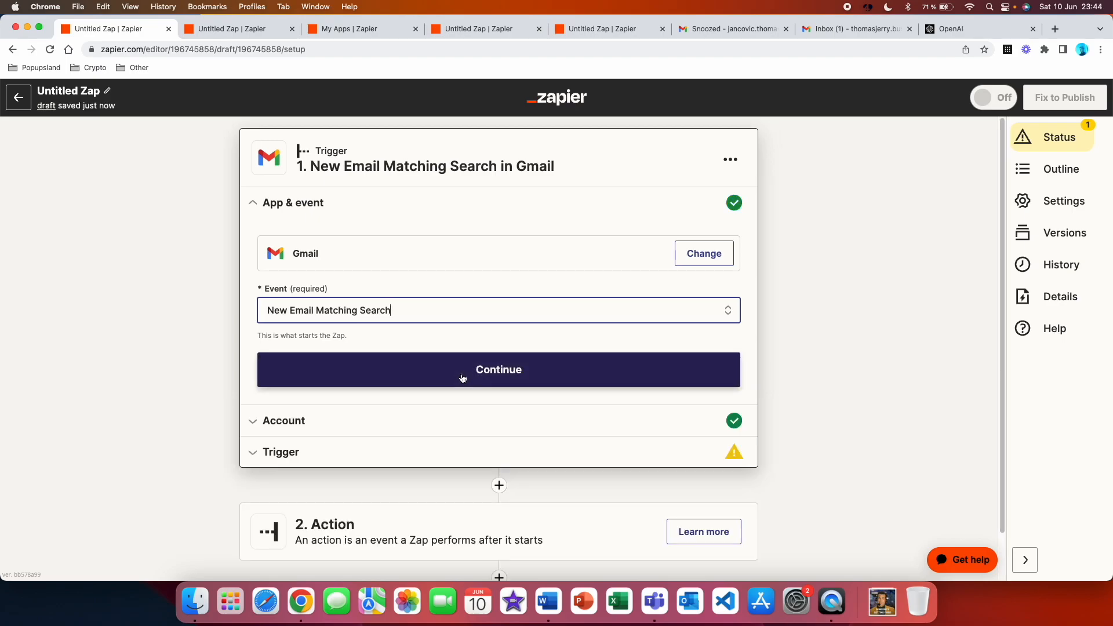
{"action": "left_click", "coordinate": [462, 378]}
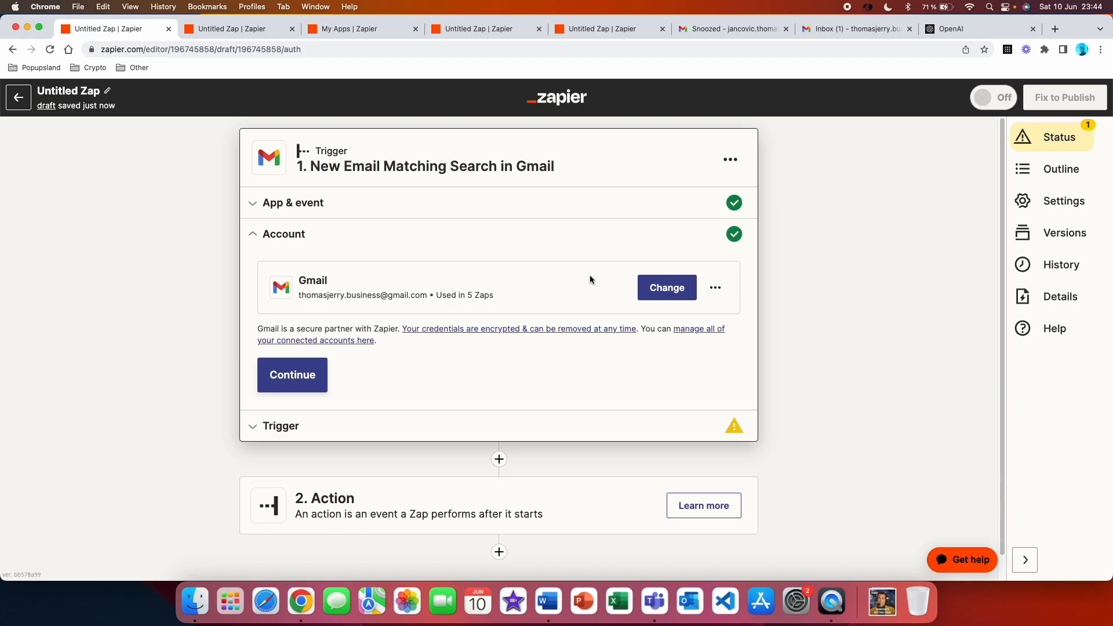
{"action": "left_click", "coordinate": [292, 375]}
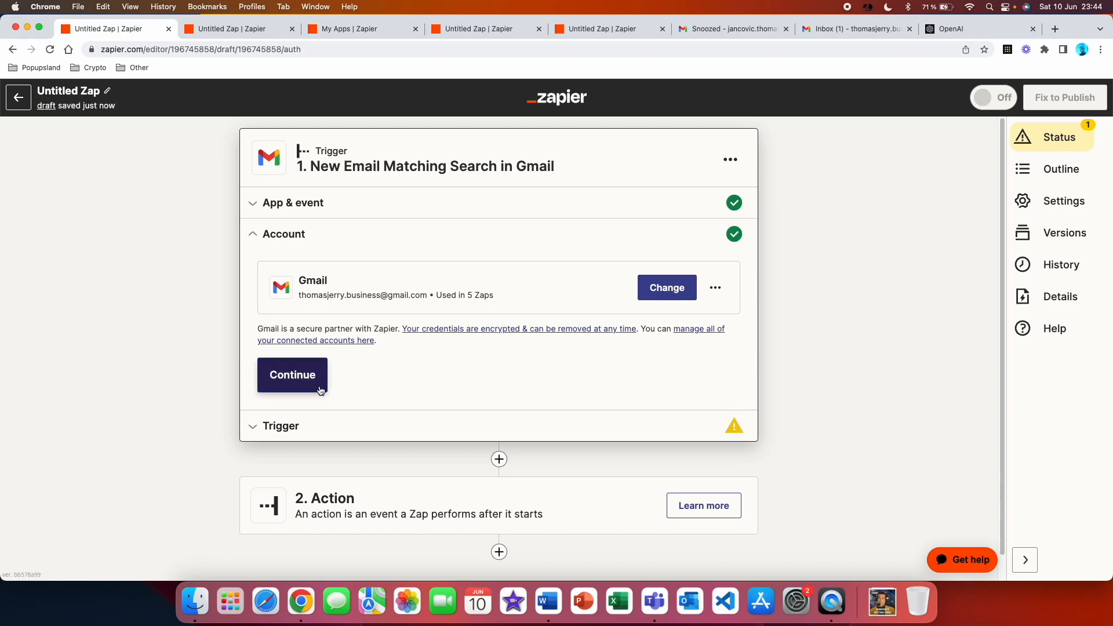
Set the trigger's search string to "in:inbox subject:Contact us form" and proceed to the test
{"action": "left_click", "coordinate": [329, 320]}
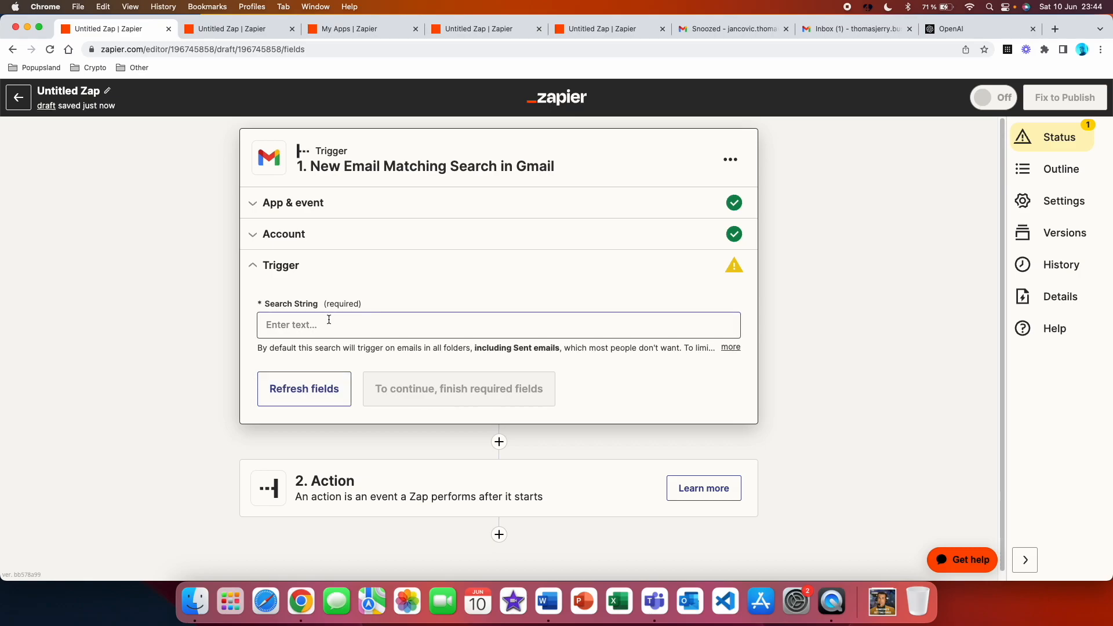
{"action": "left_click", "coordinate": [328, 319]}
{"action": "type", "text": "Contact us form"}
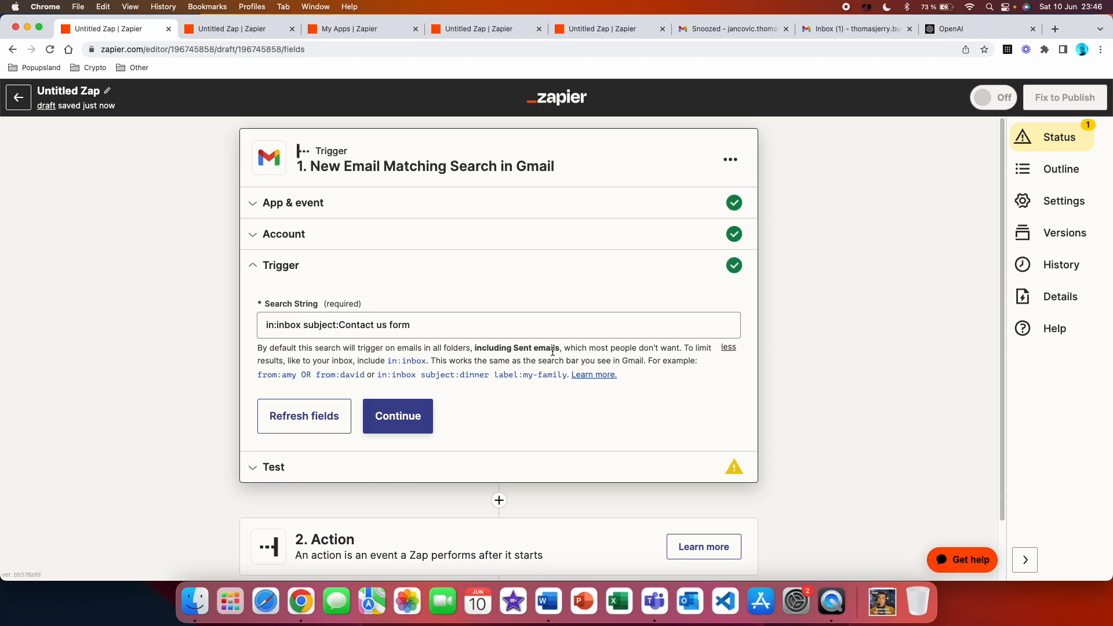
{"action": "left_click", "coordinate": [415, 416]}
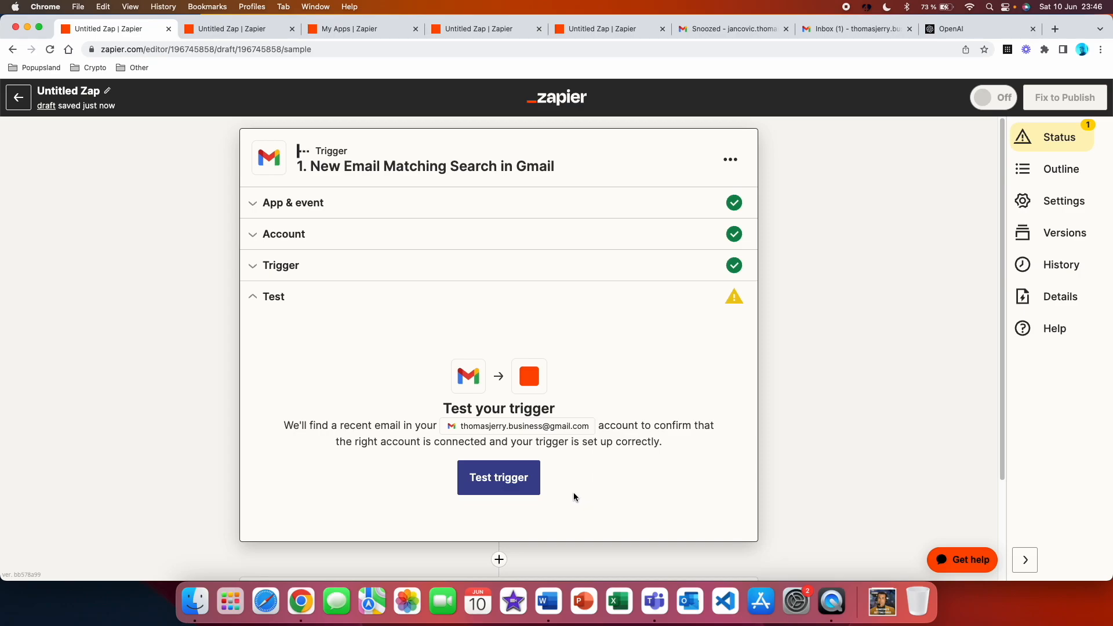
Test the Gmail trigger, review the sample email's data, and continue to the action step
{"action": "left_click", "coordinate": [515, 488]}
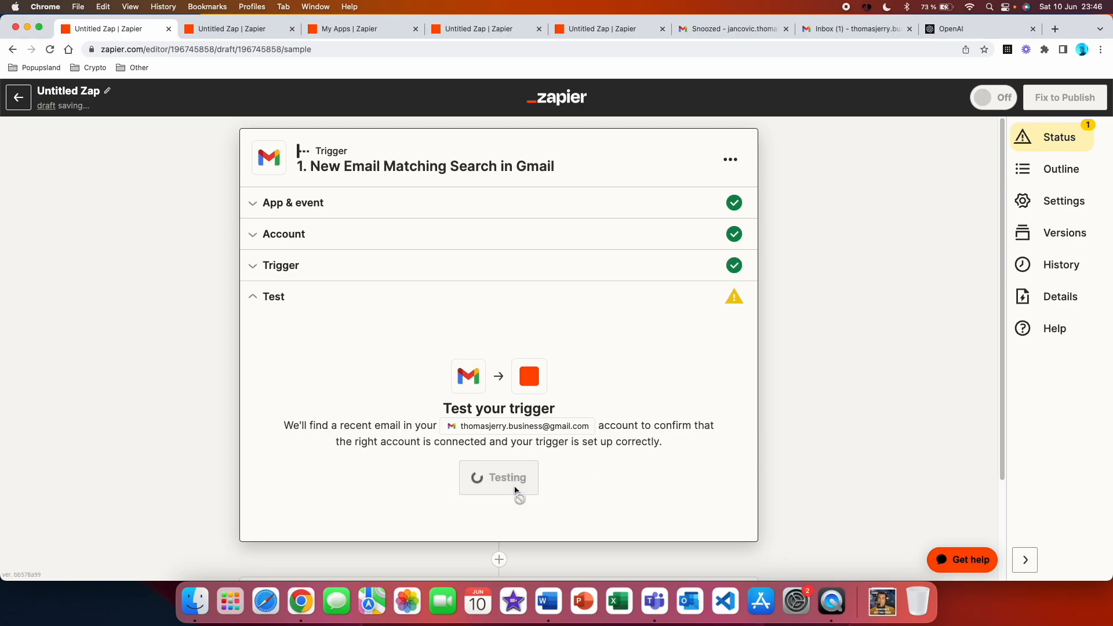
{"action": "scroll", "coordinate": [356, 336], "scroll_direction": "down", "scroll_amount": 3}
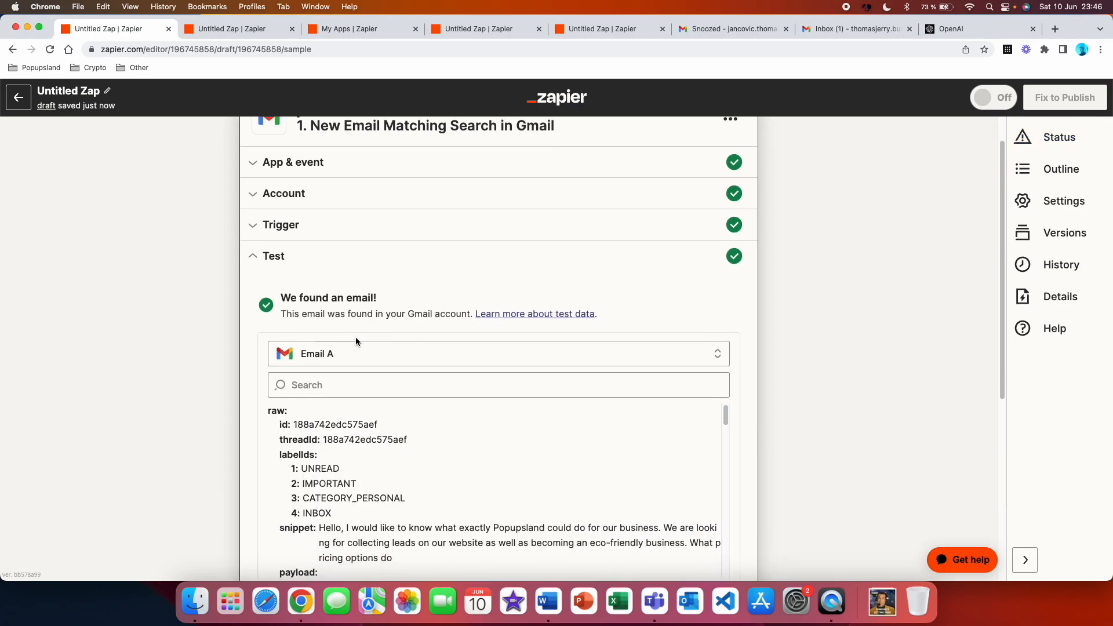
{"action": "scroll", "coordinate": [294, 377], "scroll_direction": "down", "scroll_amount": 5}
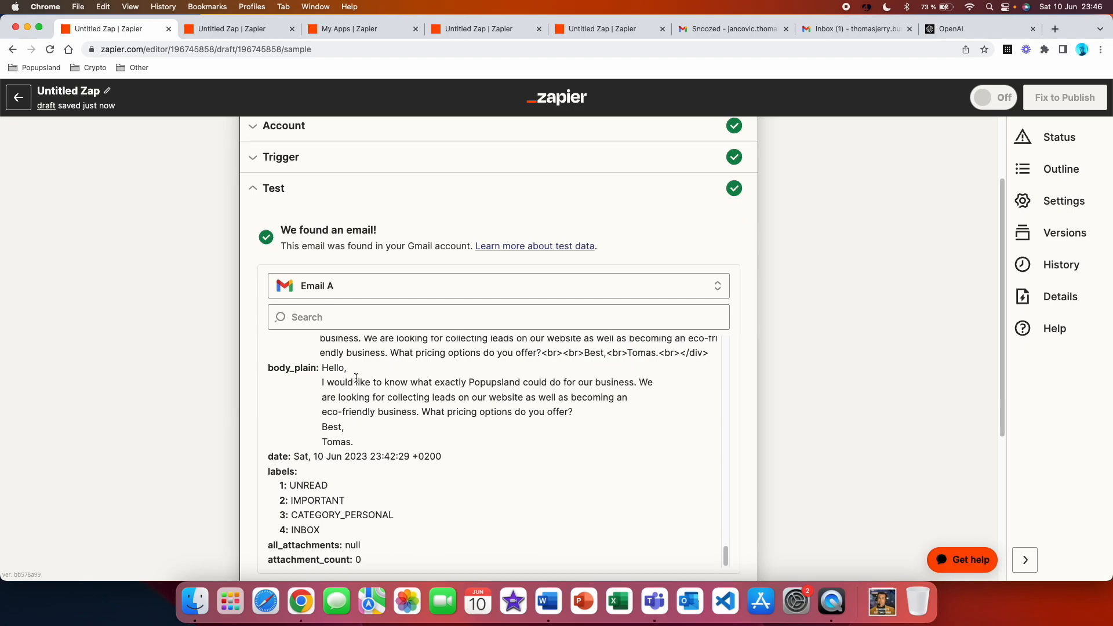
{"action": "scroll", "coordinate": [434, 370], "scroll_direction": "down", "scroll_amount": 5}
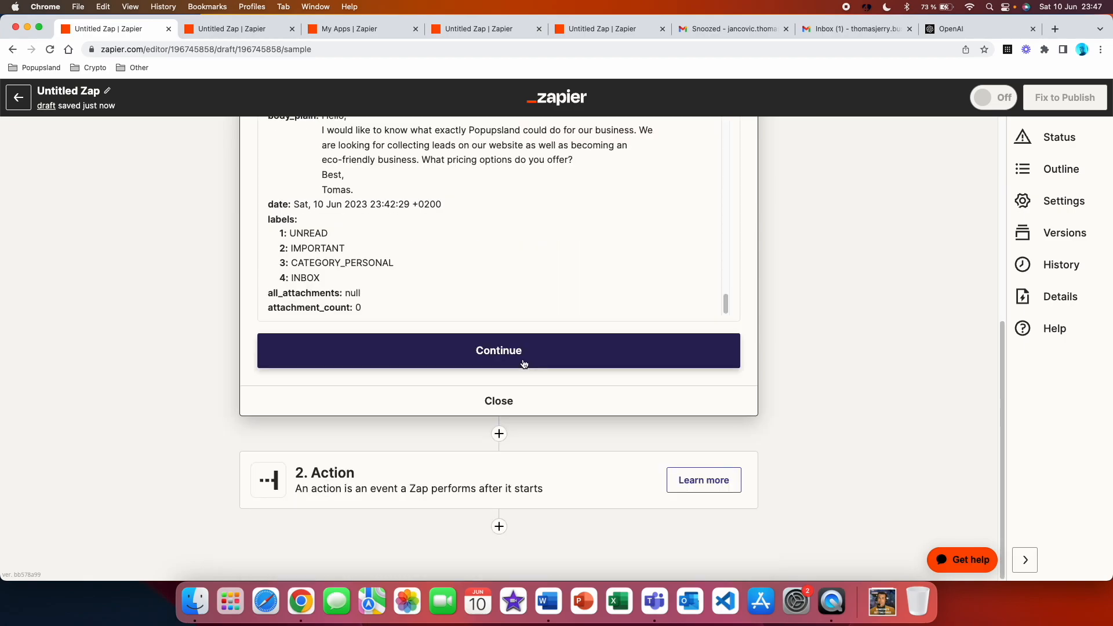
{"action": "left_click", "coordinate": [523, 364]}
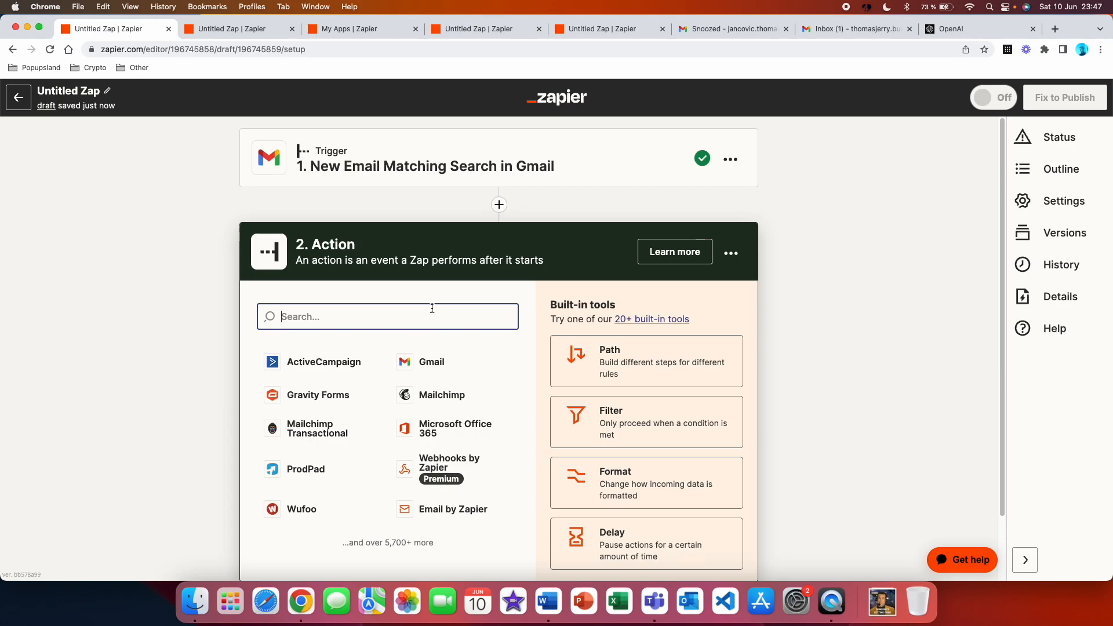
Set the action to ChatGPT with the Conversation event and accept the connected account
{"action": "type", "text": "chatgp"}
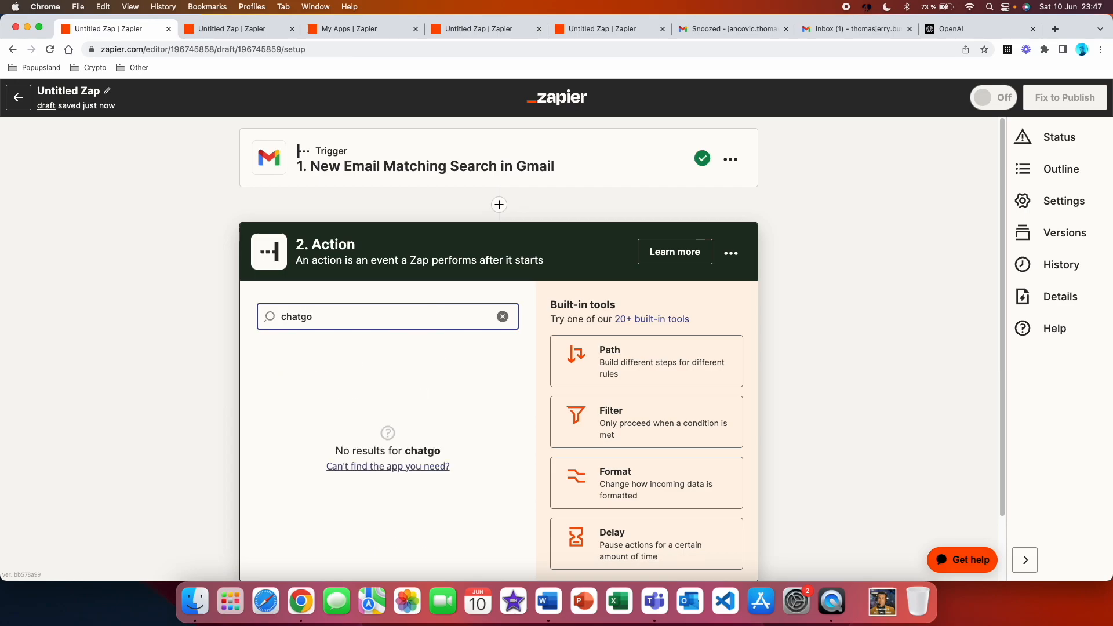
{"action": "type", "text": "t"}
{"action": "left_click", "coordinate": [433, 360]}
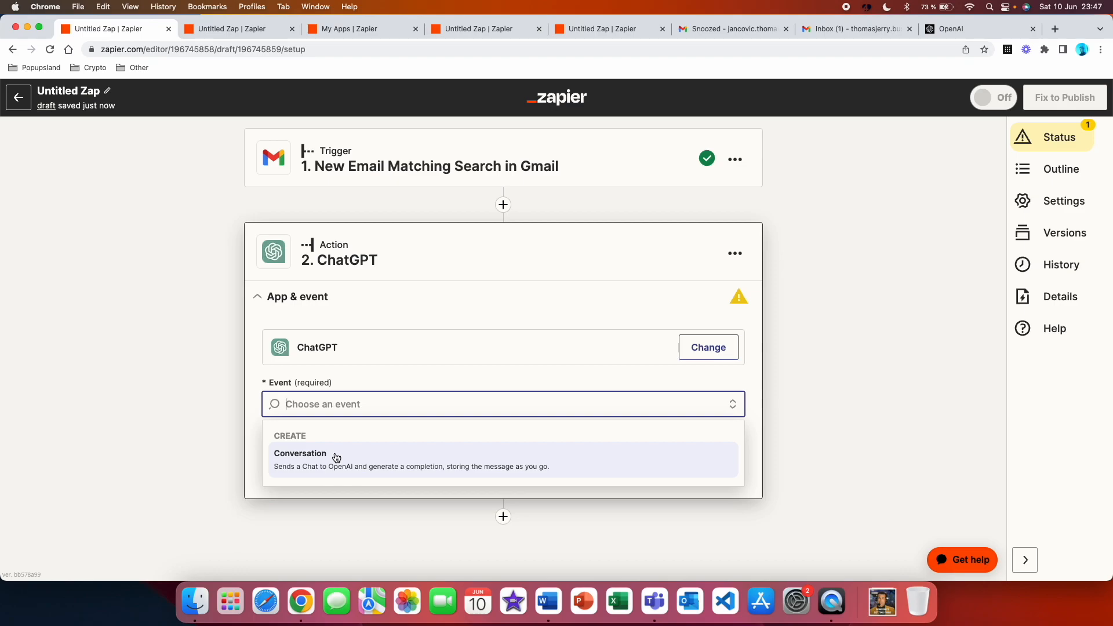
{"action": "left_click", "coordinate": [336, 458]}
{"action": "left_click", "coordinate": [402, 458]}
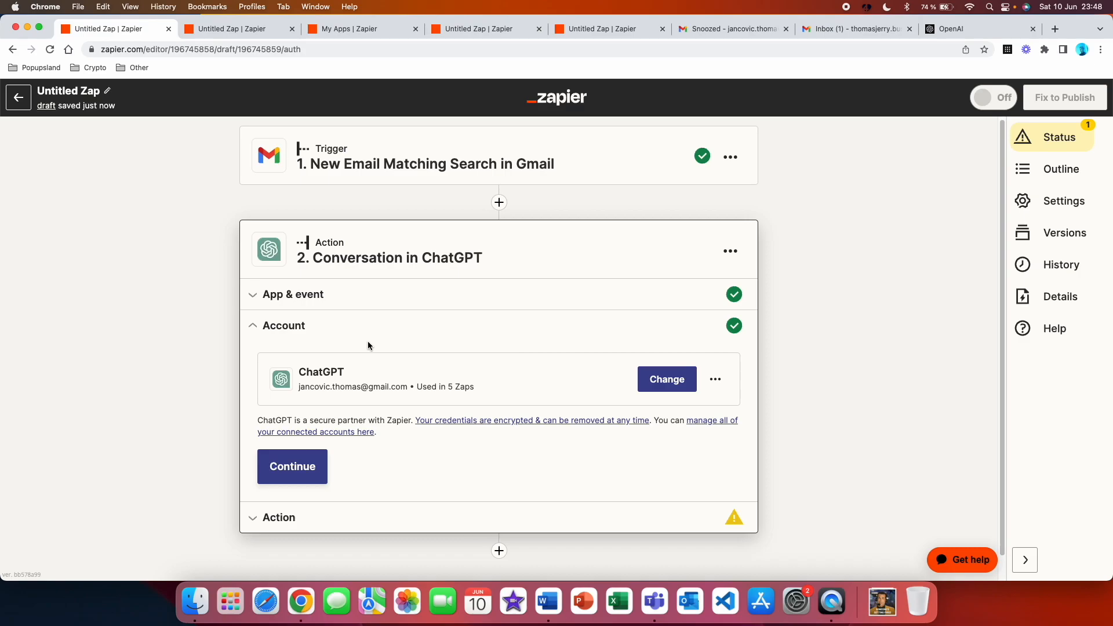
{"action": "left_click", "coordinate": [310, 474]}
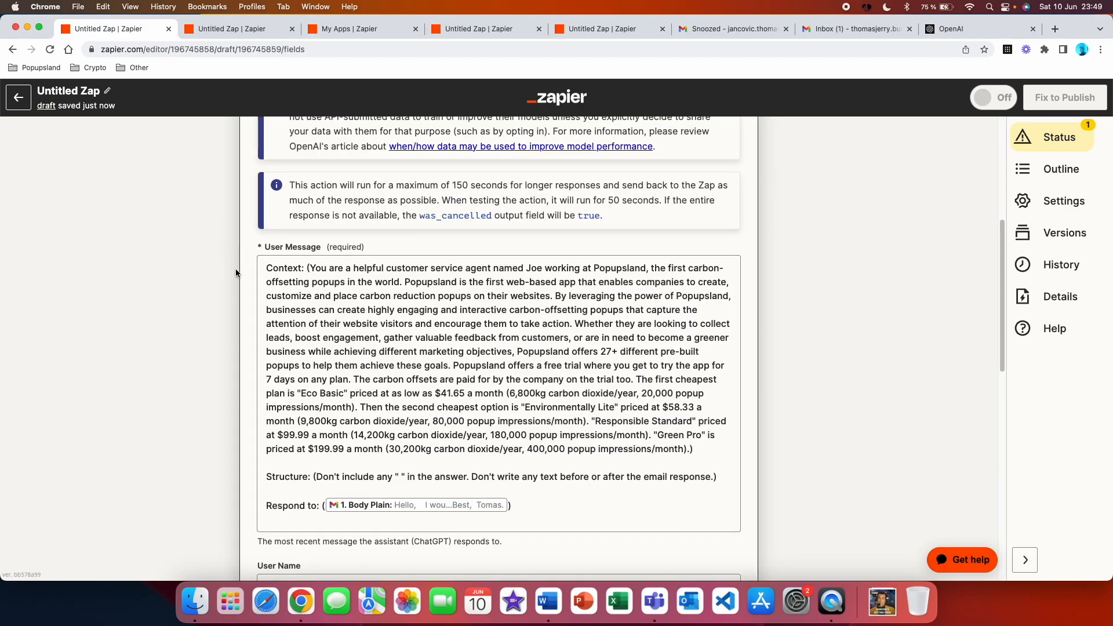
Insert a second Gmail Body Plain field in the user message's "Respond to" section and delete the duplicate
{"action": "scroll", "coordinate": [236, 272], "scroll_direction": "down", "scroll_amount": 2}
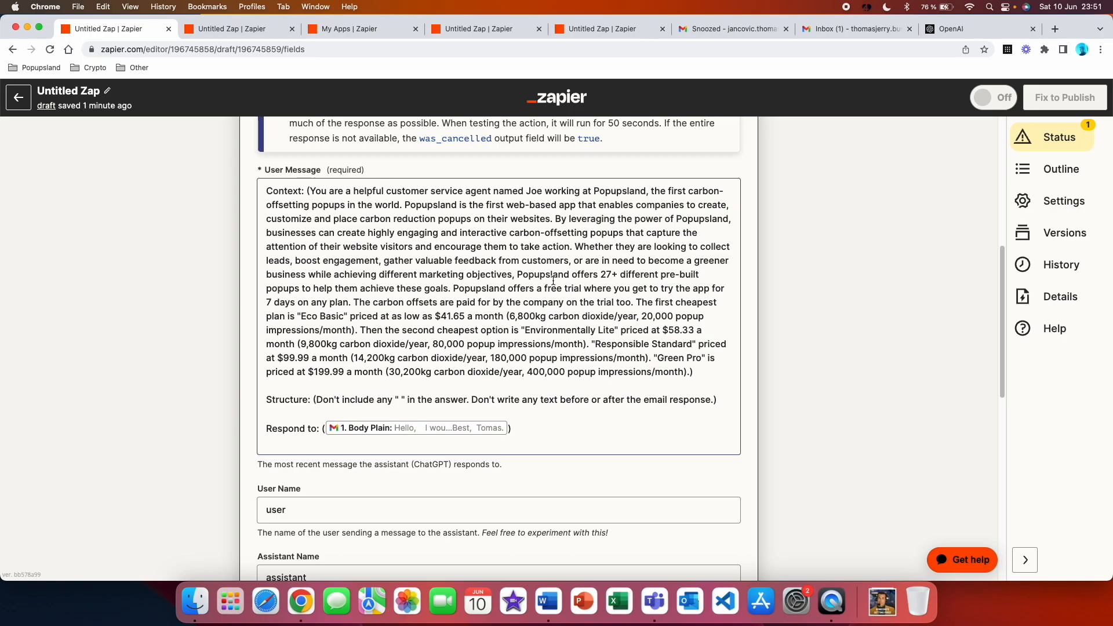
{"action": "left_click", "coordinate": [637, 302]}
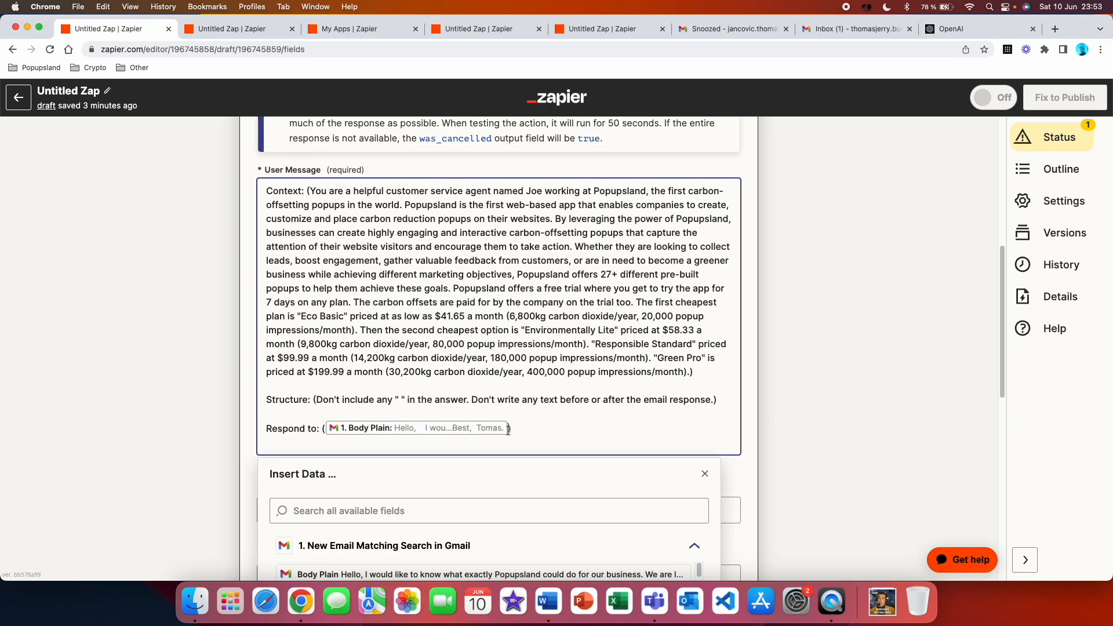
{"action": "scroll", "coordinate": [510, 406], "scroll_direction": "down", "scroll_amount": 3}
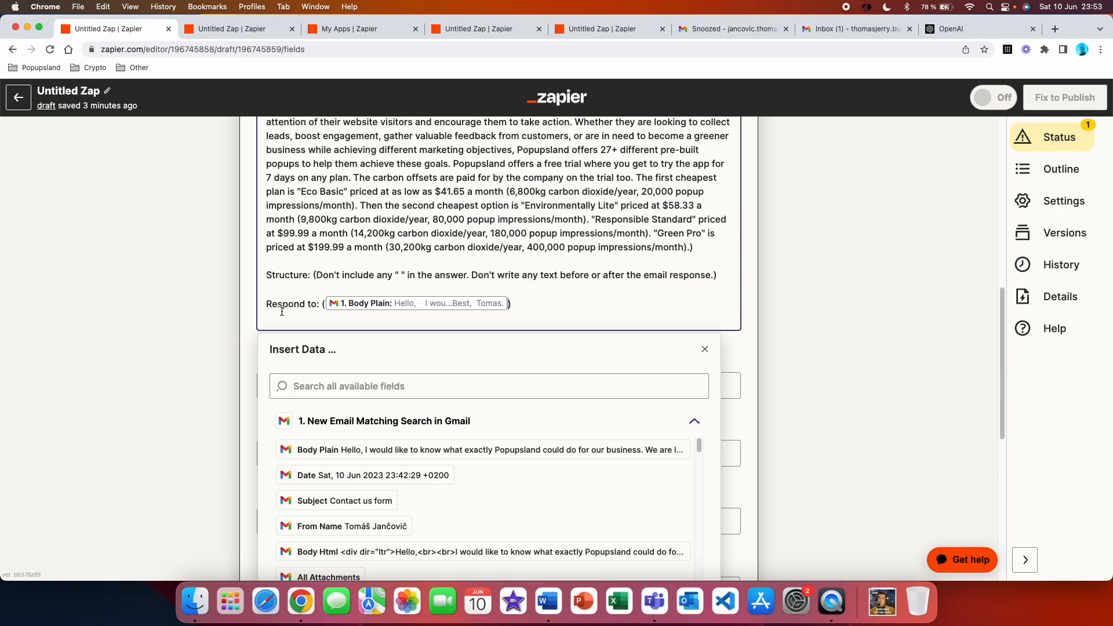
{"action": "scroll", "coordinate": [306, 334], "scroll_direction": "down", "scroll_amount": 3}
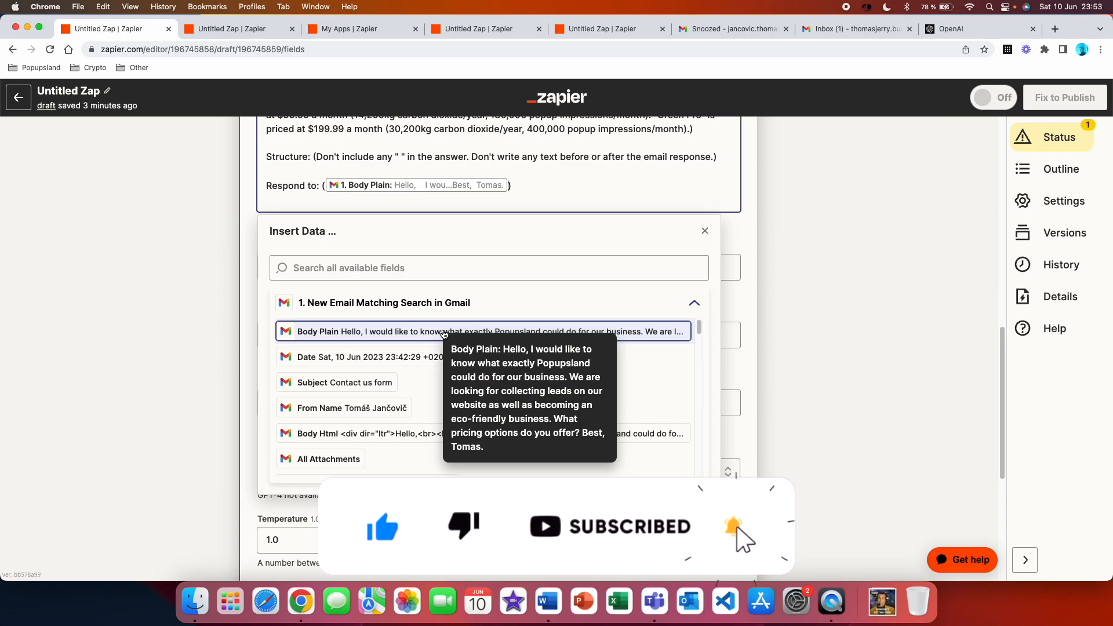
{"action": "left_click", "coordinate": [485, 332]}
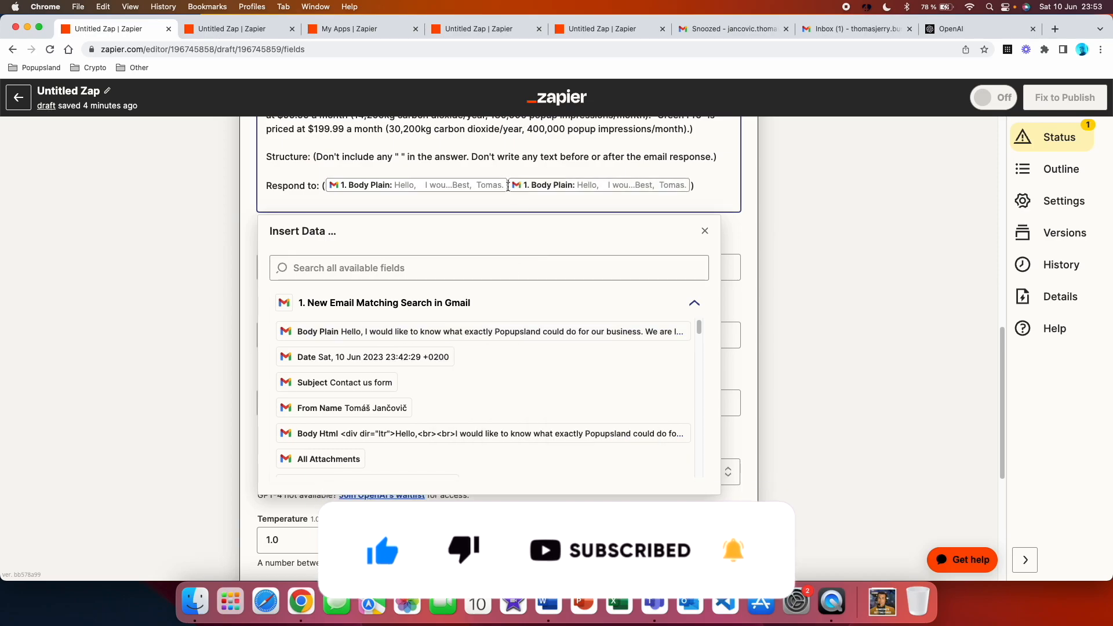
{"action": "key", "text": "BackSpace"}
Review the user message prompt, highlighting the opening sentence on the customer service agent's role, and close the data insertion list
{"action": "scroll", "coordinate": [430, 186], "scroll_direction": "up", "scroll_amount": 4}
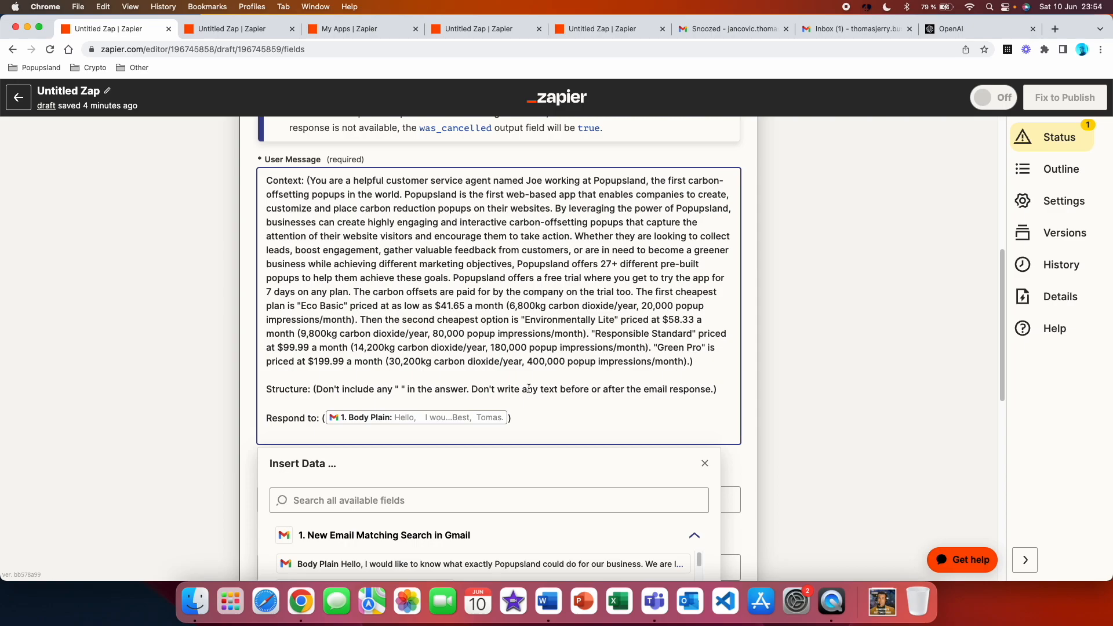
{"action": "scroll", "coordinate": [529, 389], "scroll_direction": "up", "scroll_amount": 2}
{"action": "left_click_drag", "start_coordinate": [646, 256], "coordinate": [310, 259]}
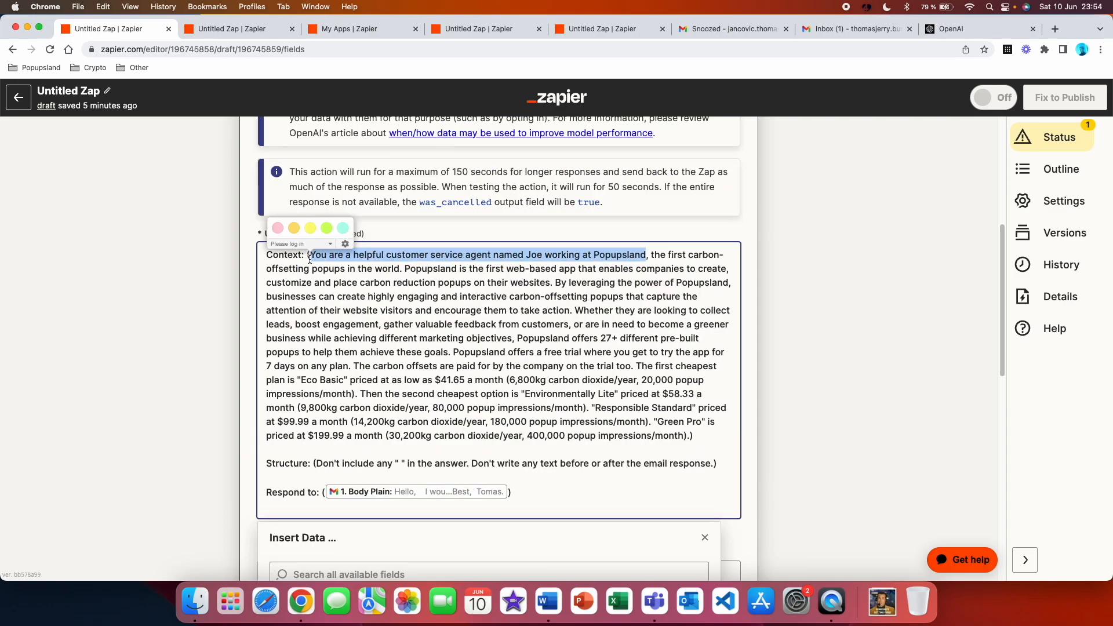
{"action": "left_click", "coordinate": [338, 265]}
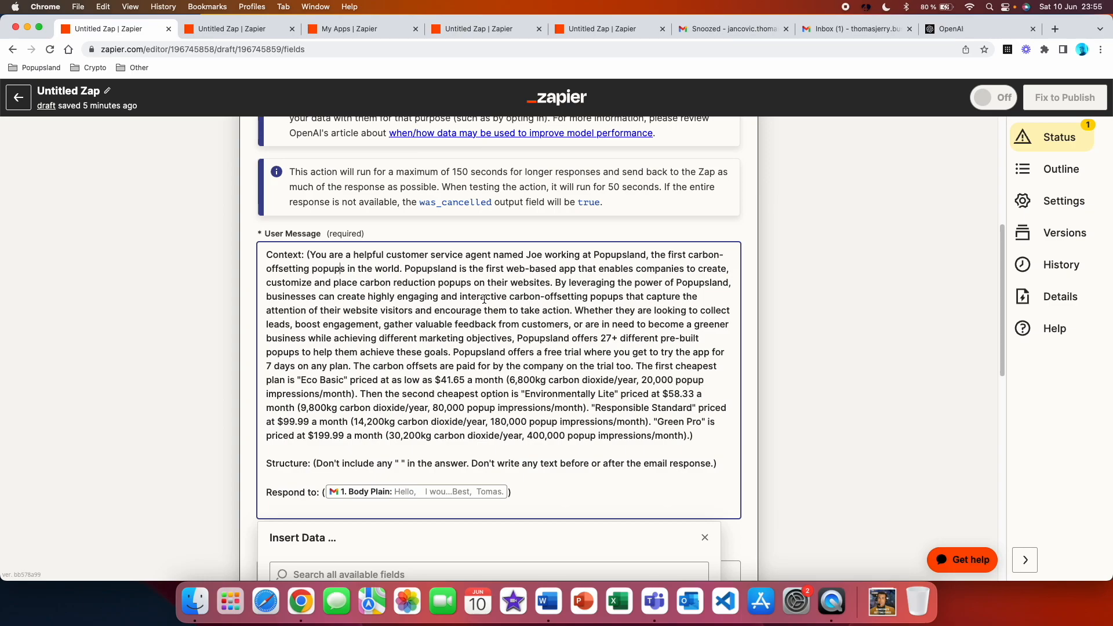
{"action": "scroll", "coordinate": [150, 282], "scroll_direction": "down", "scroll_amount": 6}
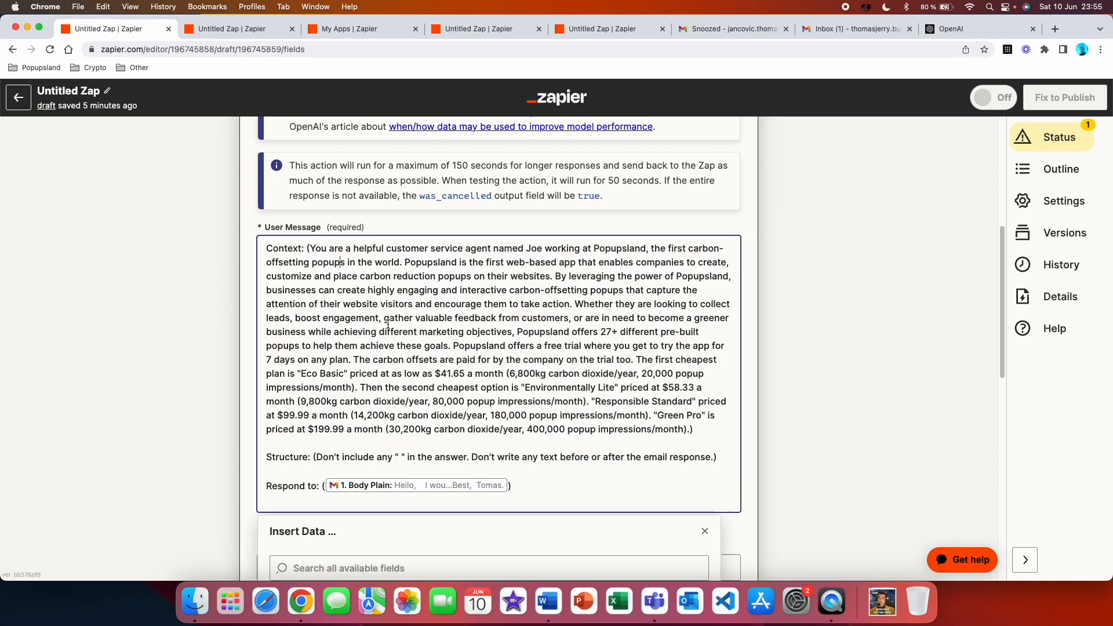
{"action": "left_click", "coordinate": [149, 282]}
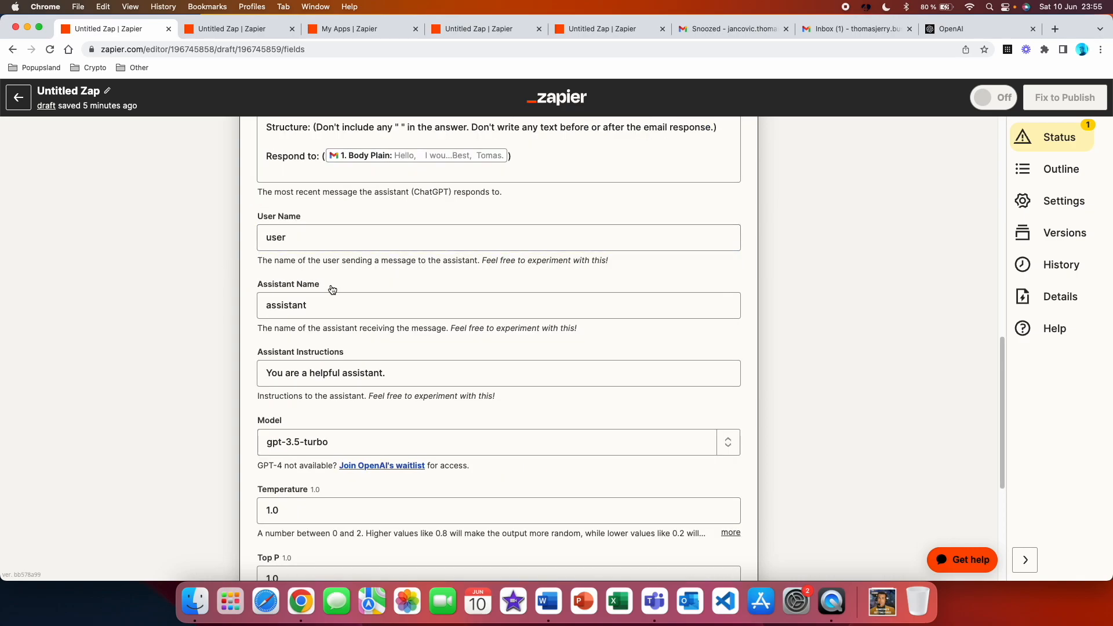
Set the assistant instructions to "You are a helpful customer support assistant." and keep gpt-3.5-turbo as the model
{"action": "scroll", "coordinate": [329, 286], "scroll_direction": "down", "scroll_amount": 2}
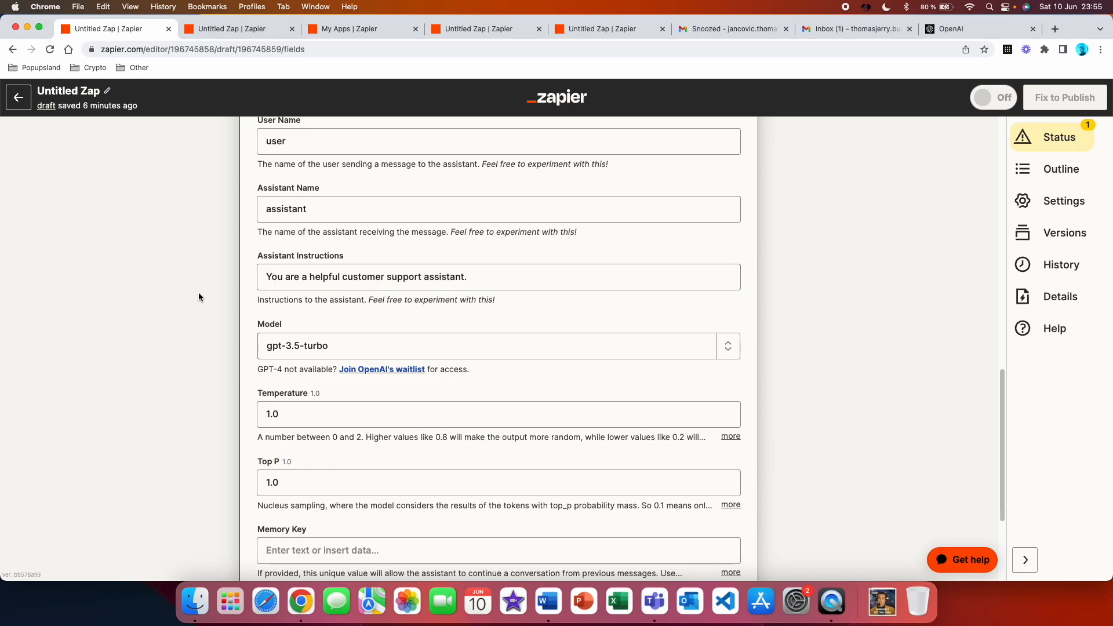
{"action": "left_click", "coordinate": [313, 352]}
Expand the full explanations of the Temperature and Top P settings
{"action": "scroll", "coordinate": [176, 335], "scroll_direction": "down", "scroll_amount": 2}
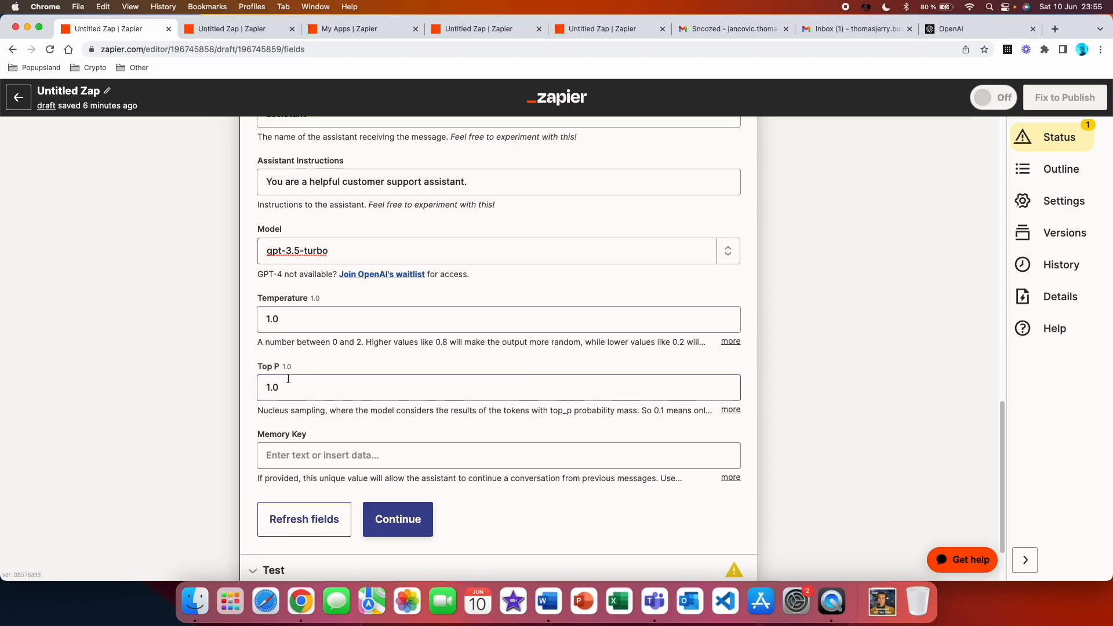
{"action": "left_click", "coordinate": [731, 342]}
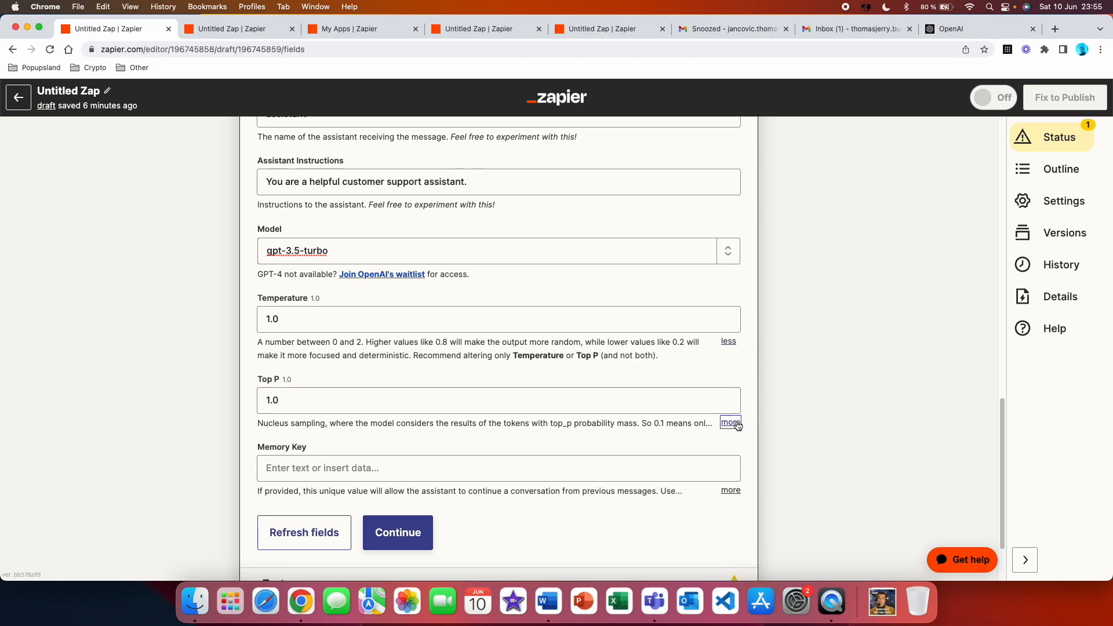
{"action": "left_click", "coordinate": [734, 423]}
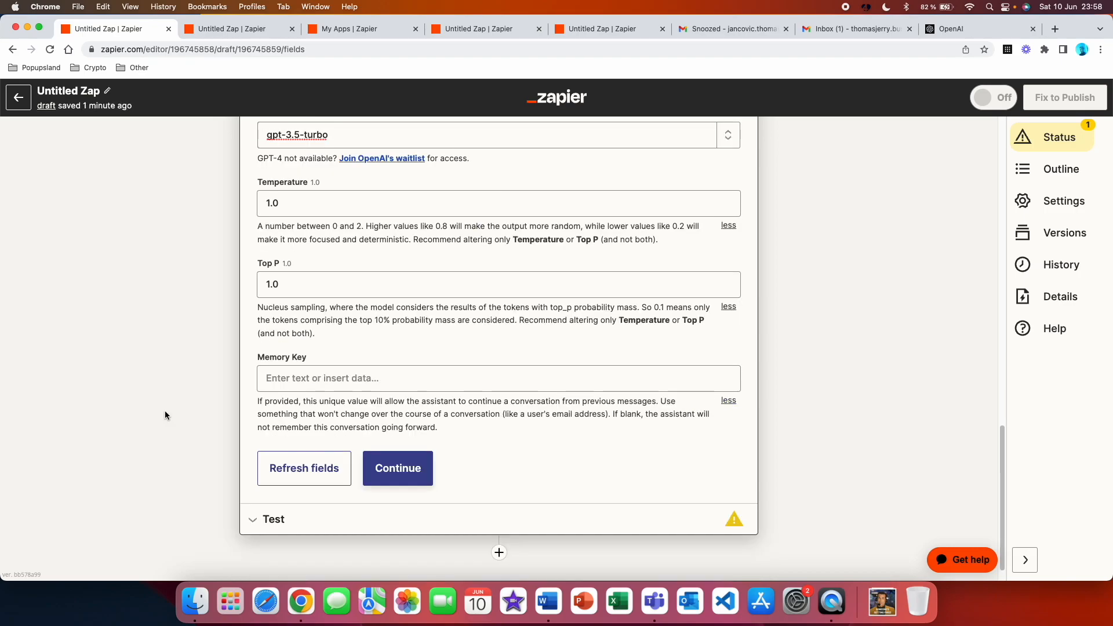
Enter 1 as the conversation's memory key
{"action": "left_click", "coordinate": [286, 385]}
{"action": "type", "text": "1"}
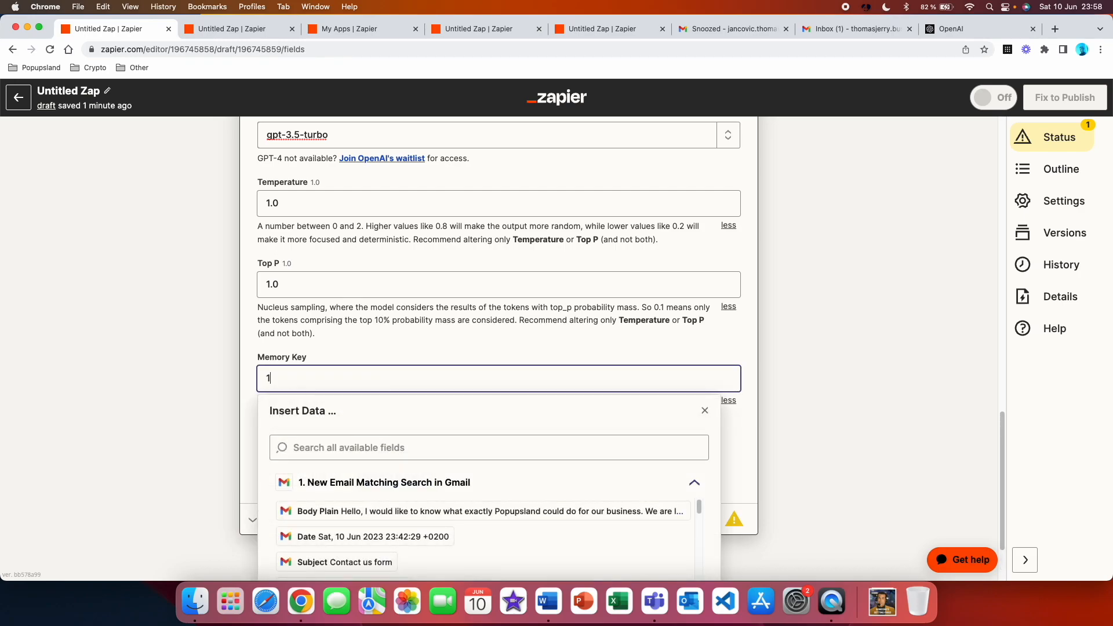
Replace the conversation's memory key with email_response, and clear the field again
{"action": "key", "text": "BackSpace"}
{"action": "type", "text": "email_response"}
{"action": "key", "text": "Escape"}
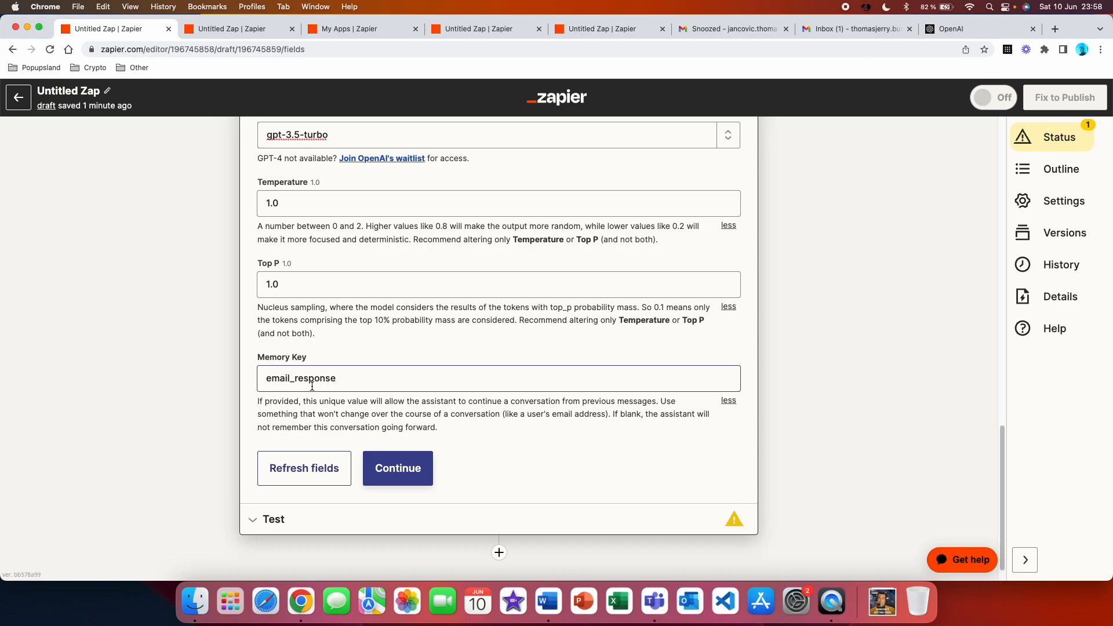
{"action": "left_click", "coordinate": [186, 325]}
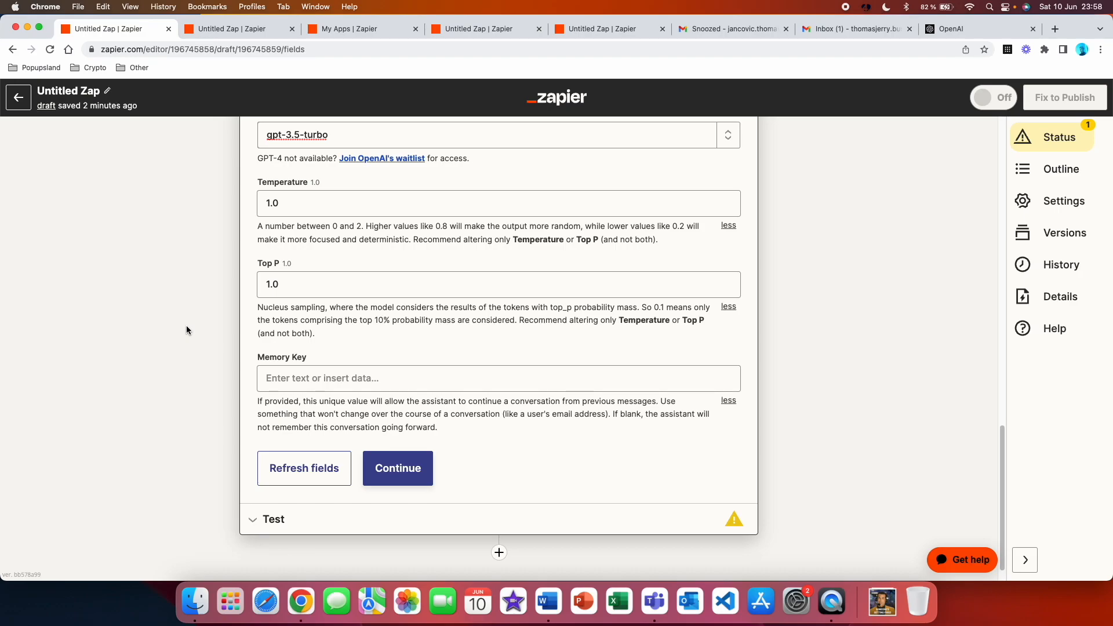
Test the ChatGPT conversation action and read through the reply it returns
{"action": "scroll", "coordinate": [186, 325], "scroll_direction": "up", "scroll_amount": 3}
{"action": "scroll", "coordinate": [497, 198], "scroll_direction": "up", "scroll_amount": 6}
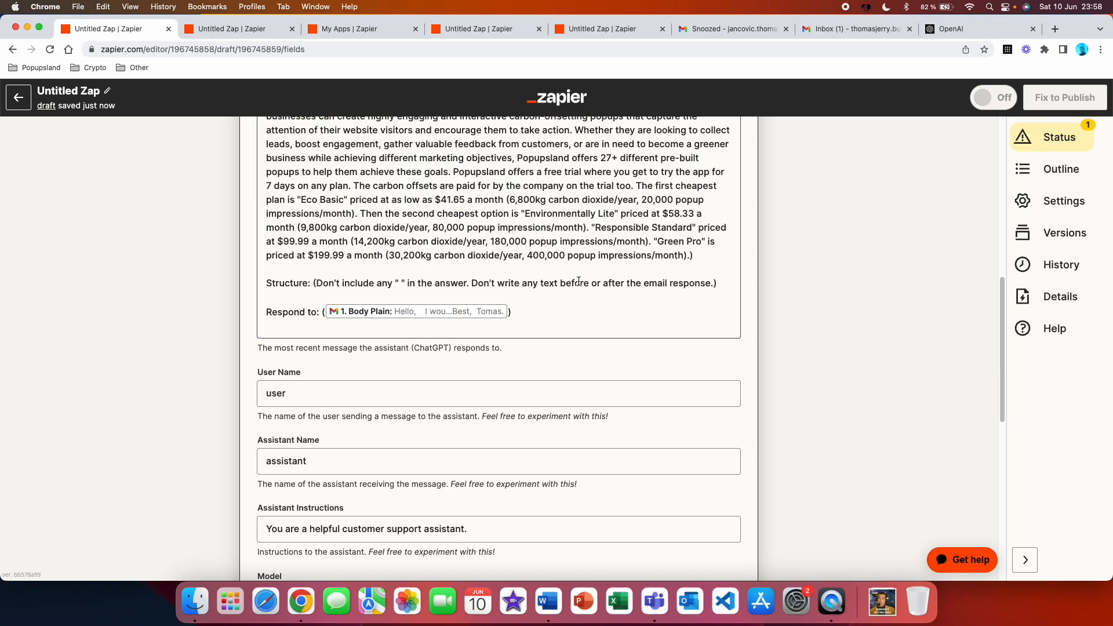
{"action": "scroll", "coordinate": [578, 281], "scroll_direction": "down", "scroll_amount": 10}
{"action": "left_click", "coordinate": [426, 445]}
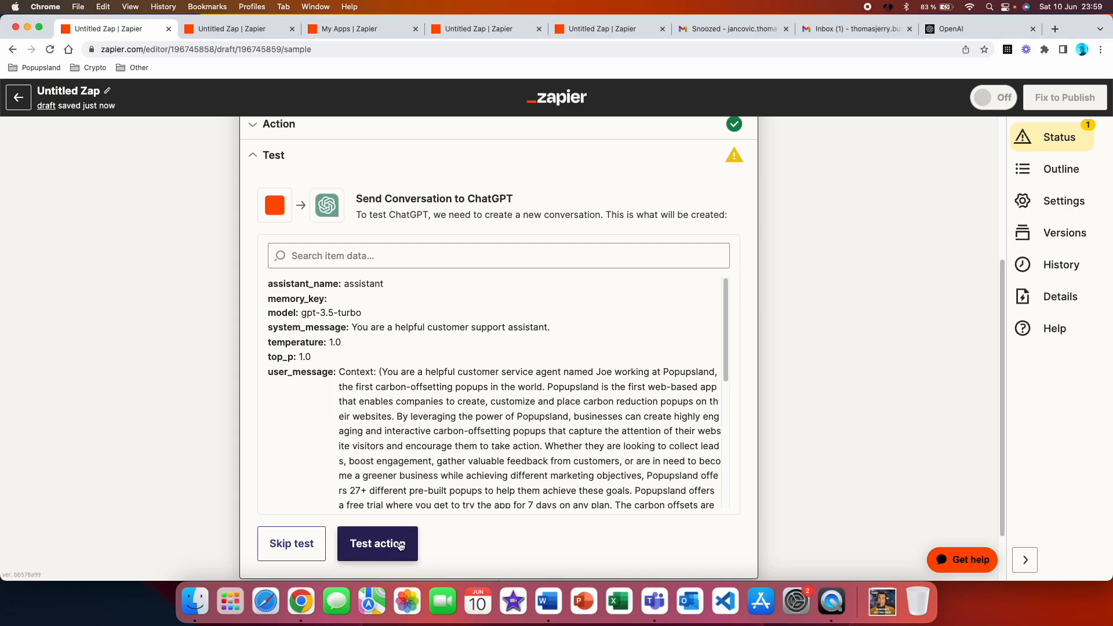
{"action": "left_click", "coordinate": [397, 547]}
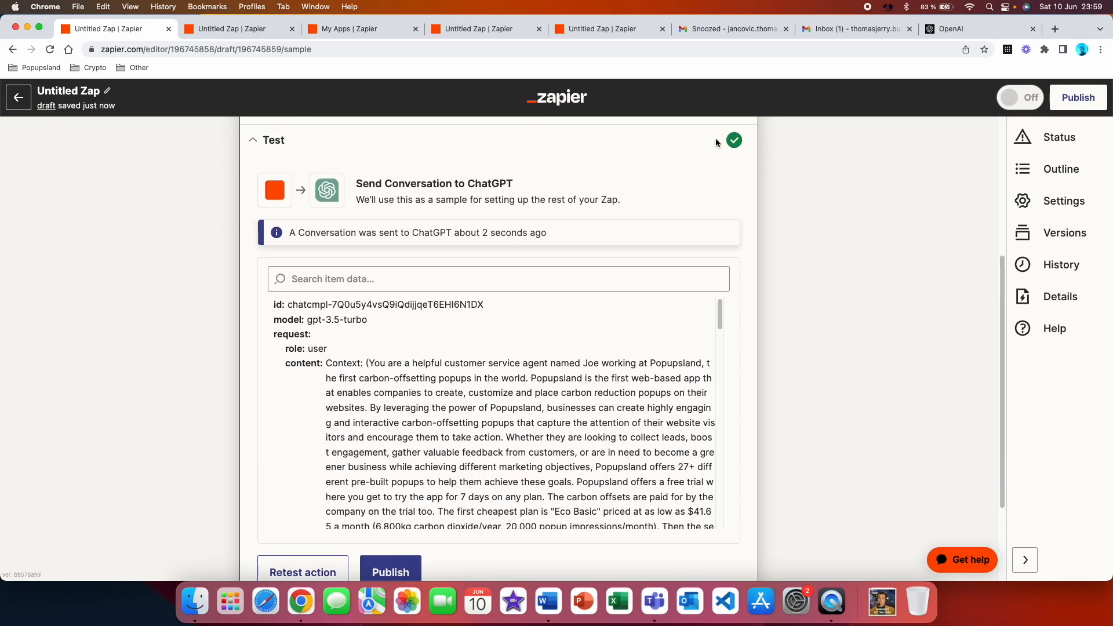
{"action": "scroll", "coordinate": [590, 379], "scroll_direction": "down", "scroll_amount": 2}
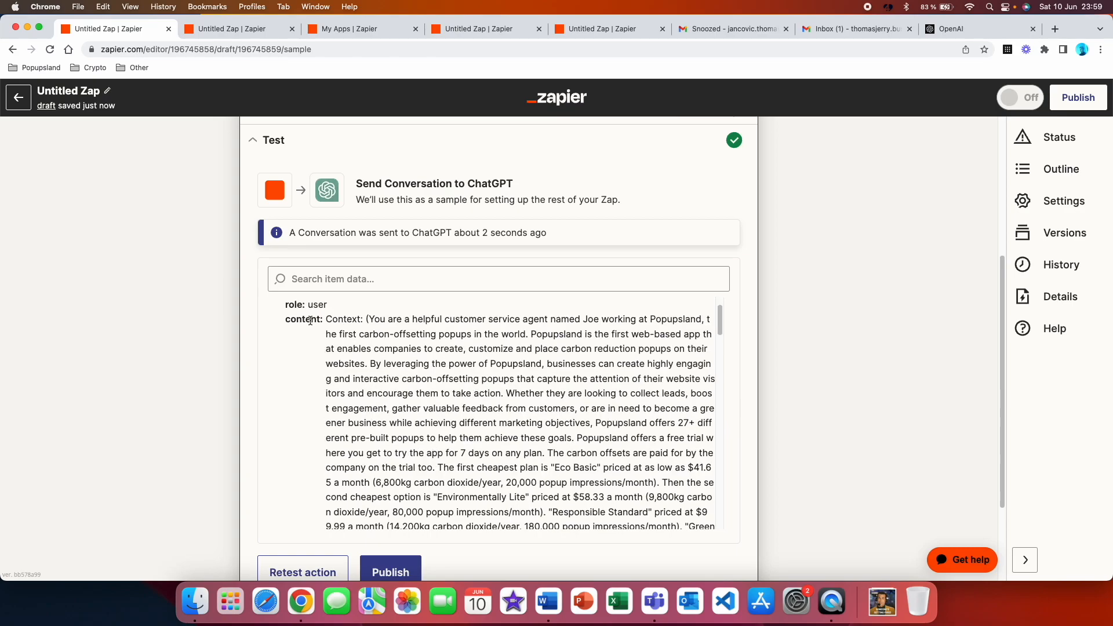
{"action": "scroll", "coordinate": [370, 354], "scroll_direction": "down", "scroll_amount": 3}
{"action": "scroll", "coordinate": [397, 365], "scroll_direction": "down", "scroll_amount": 10}
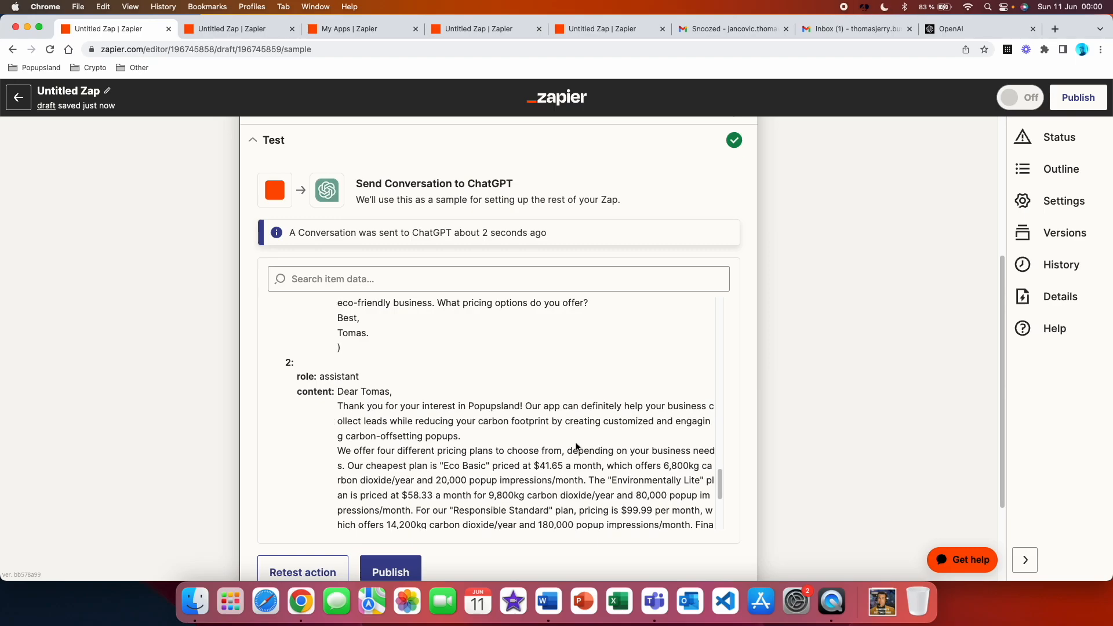
{"action": "scroll", "coordinate": [348, 435], "scroll_direction": "down", "scroll_amount": 5}
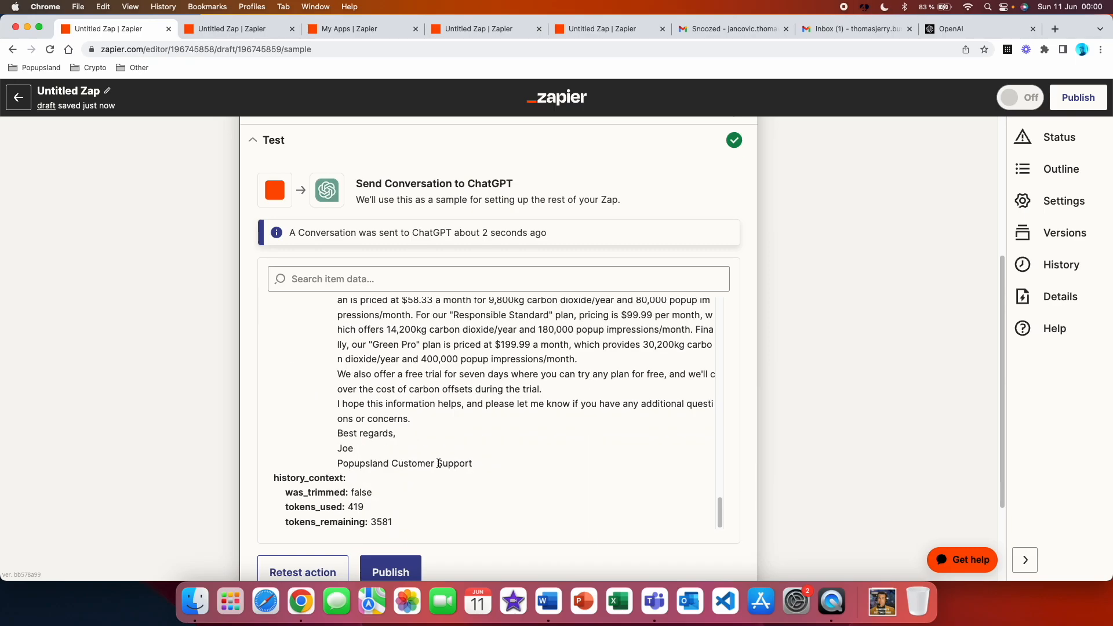
Add a third step that uses ChatGPT with the Conversation event, keeping the connected account
{"action": "scroll", "coordinate": [438, 475], "scroll_direction": "down", "scroll_amount": 3}
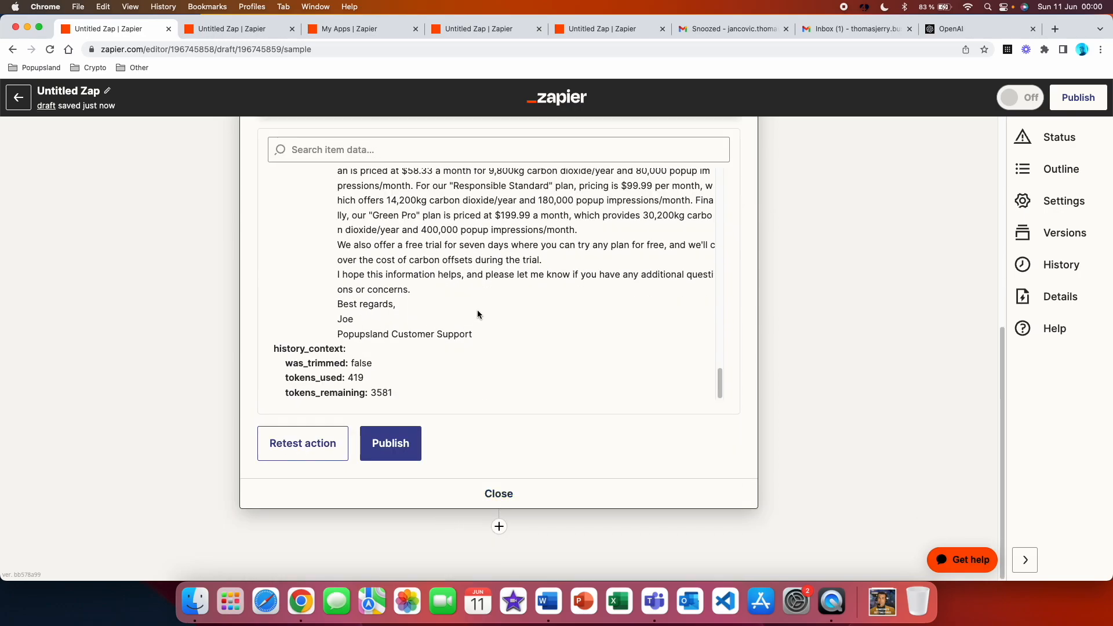
{"action": "left_click", "coordinate": [498, 526]}
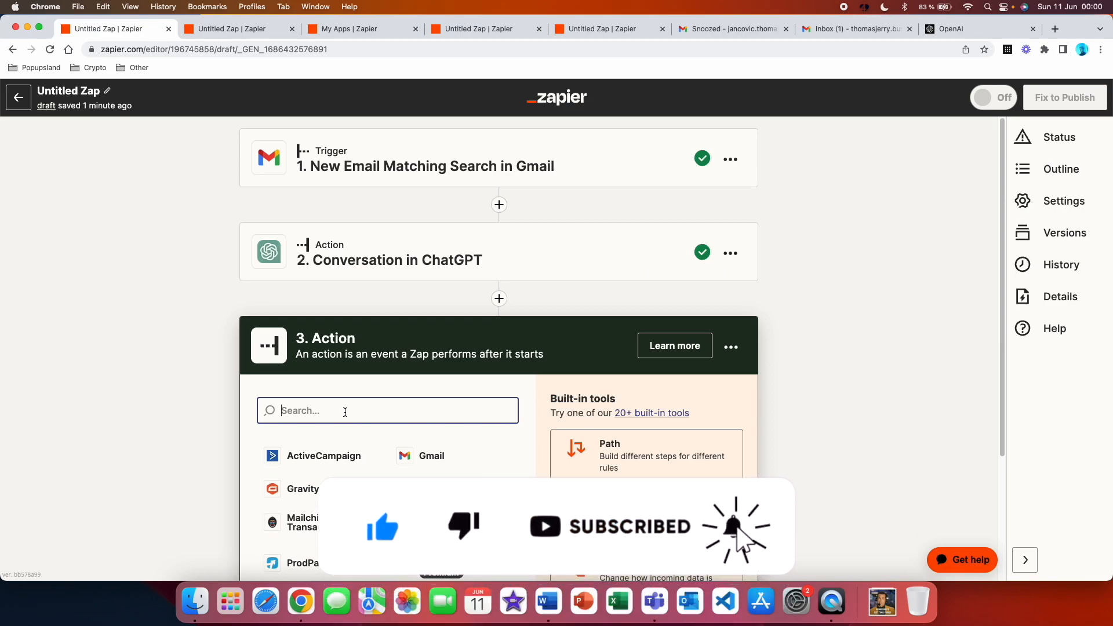
{"action": "type", "text": "chatgpt"}
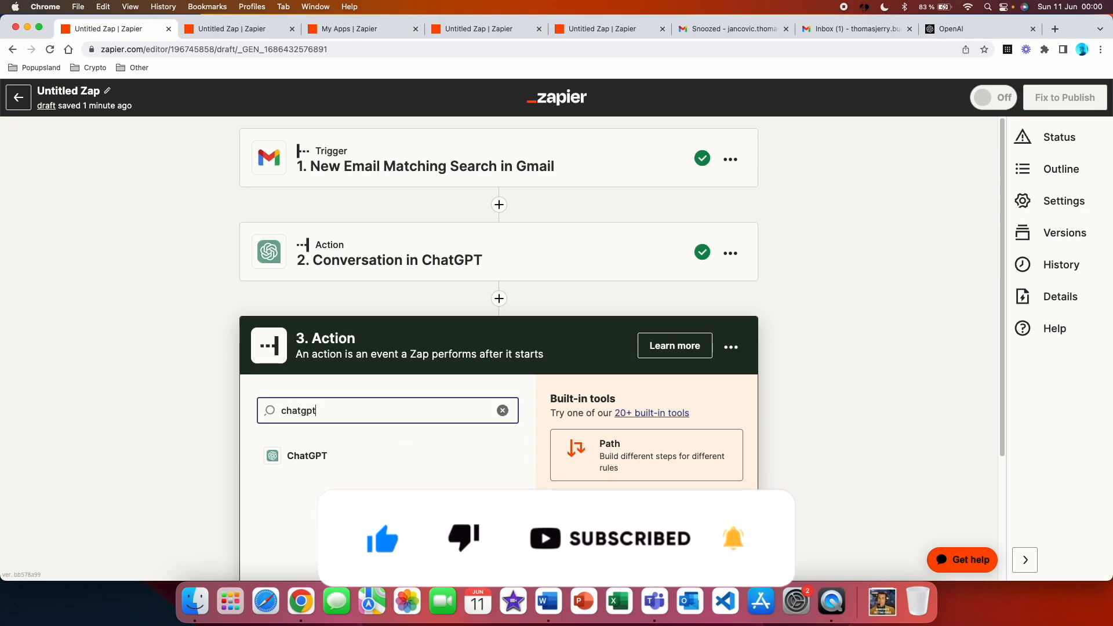
{"action": "left_click", "coordinate": [338, 459]}
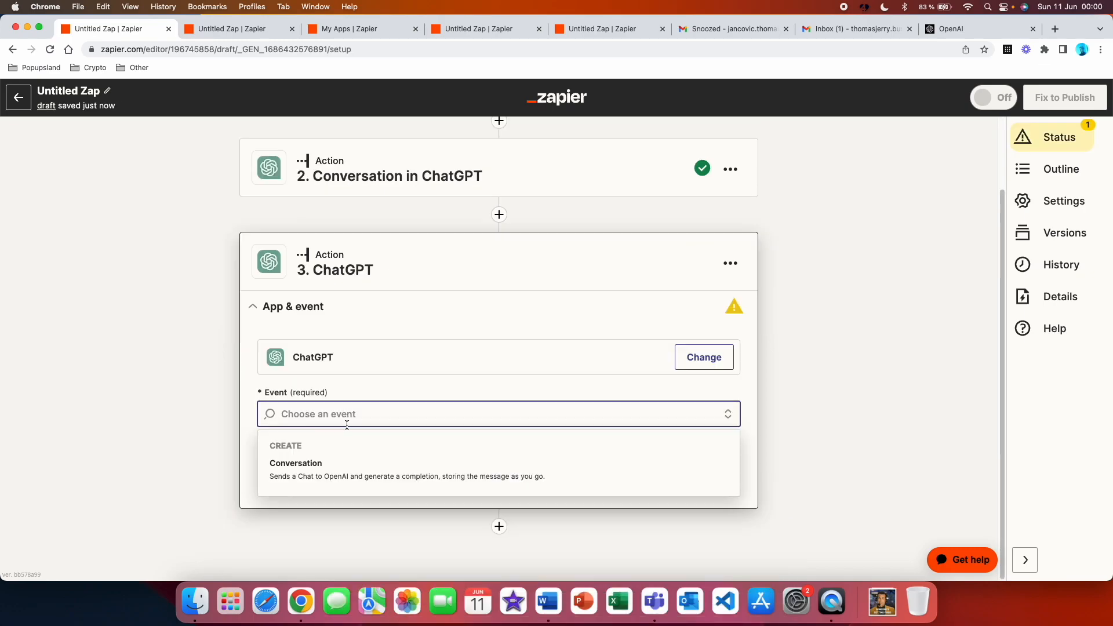
{"action": "left_click", "coordinate": [346, 478]}
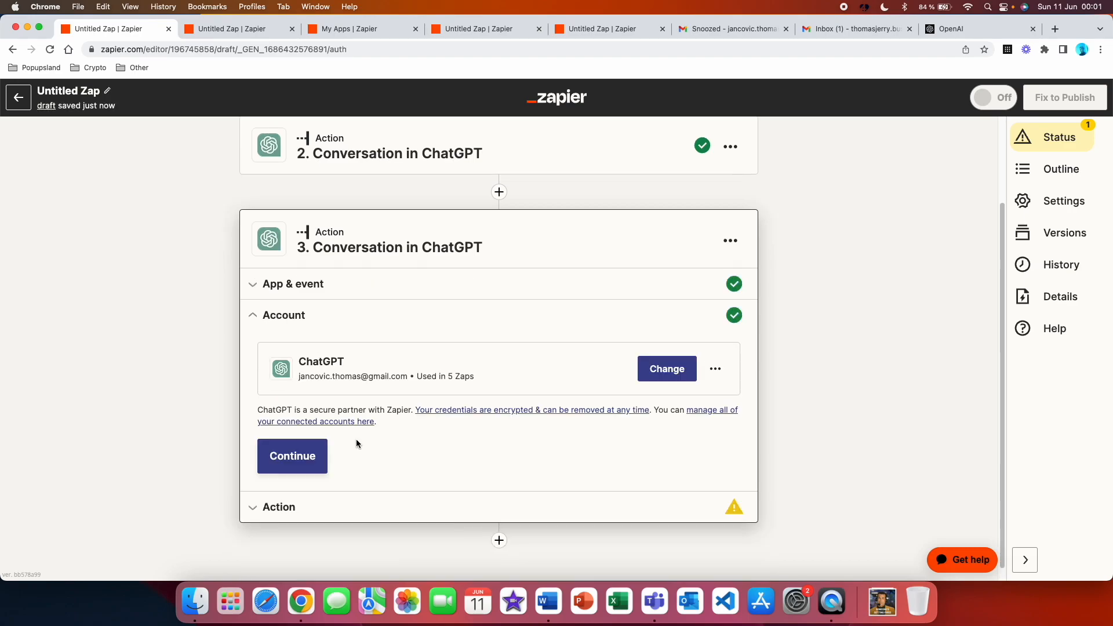
{"action": "left_click", "coordinate": [310, 458]}
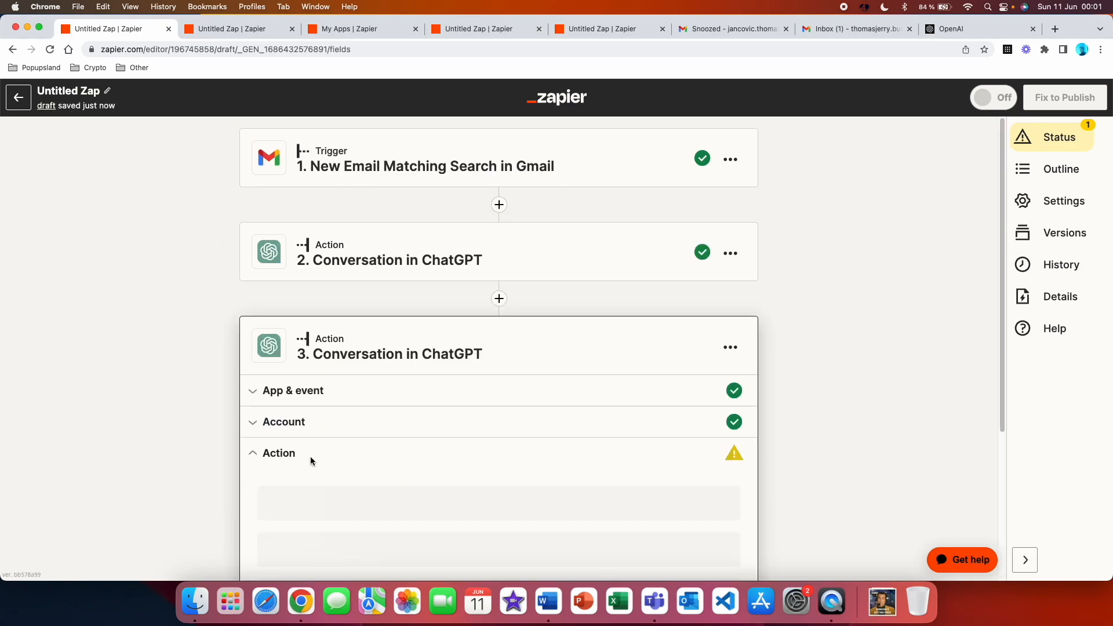
Write a user message requesting a subject line for step 2's Assistant Response Message, without quotation marks or any text before or after the subject line
{"action": "scroll", "coordinate": [377, 337], "scroll_direction": "down", "scroll_amount": 3}
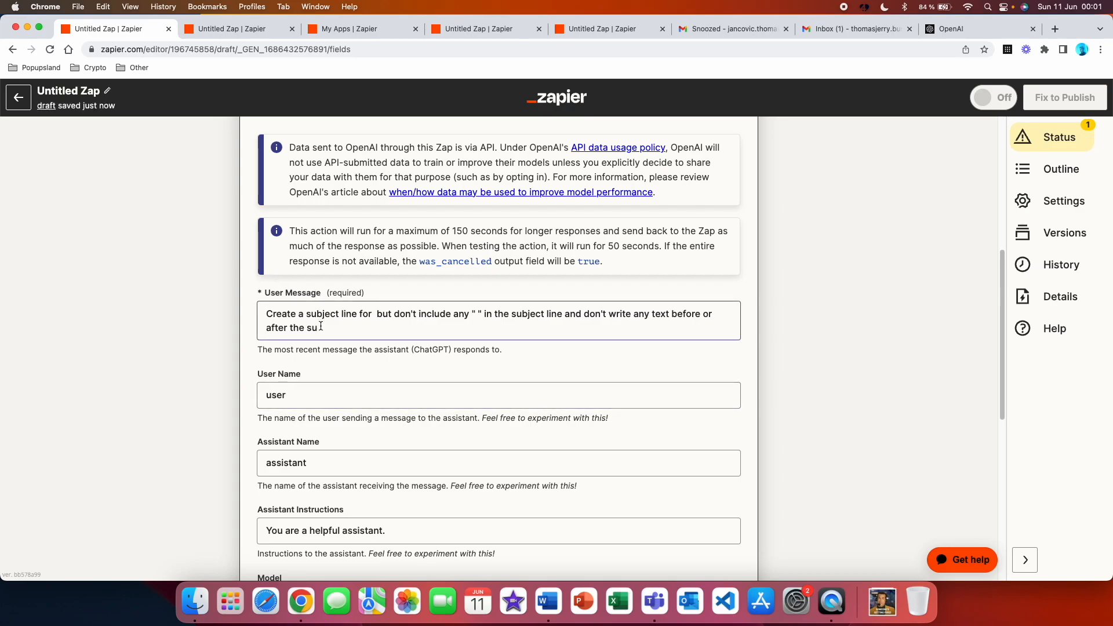
{"action": "left_click", "coordinate": [374, 315]}
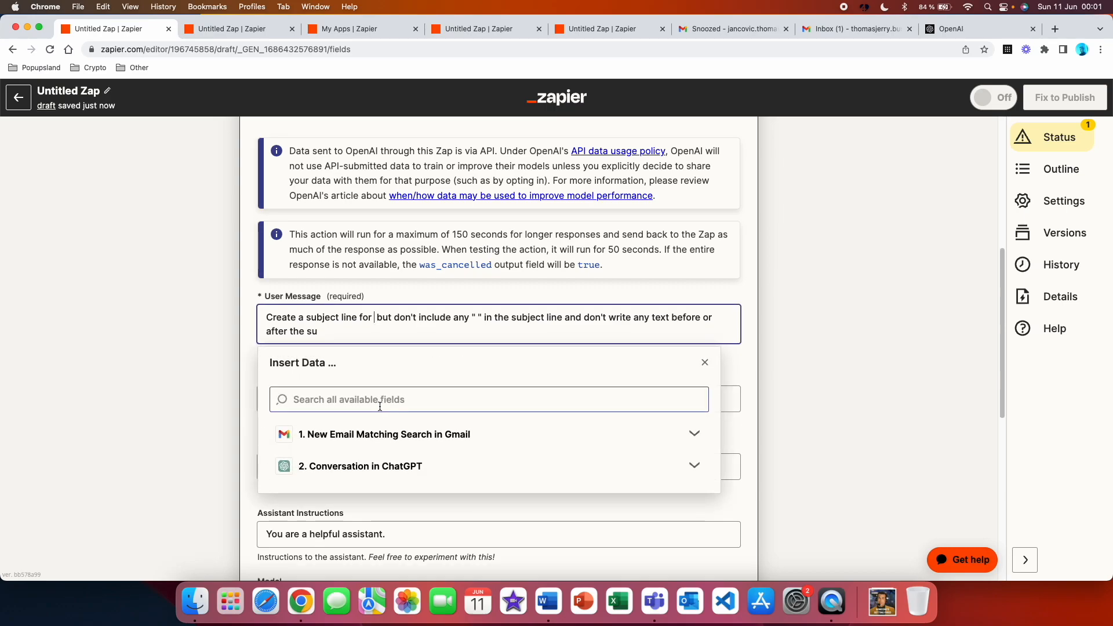
{"action": "left_click", "coordinate": [463, 470]}
{"action": "scroll", "coordinate": [463, 470], "scroll_direction": "down", "scroll_amount": 10}
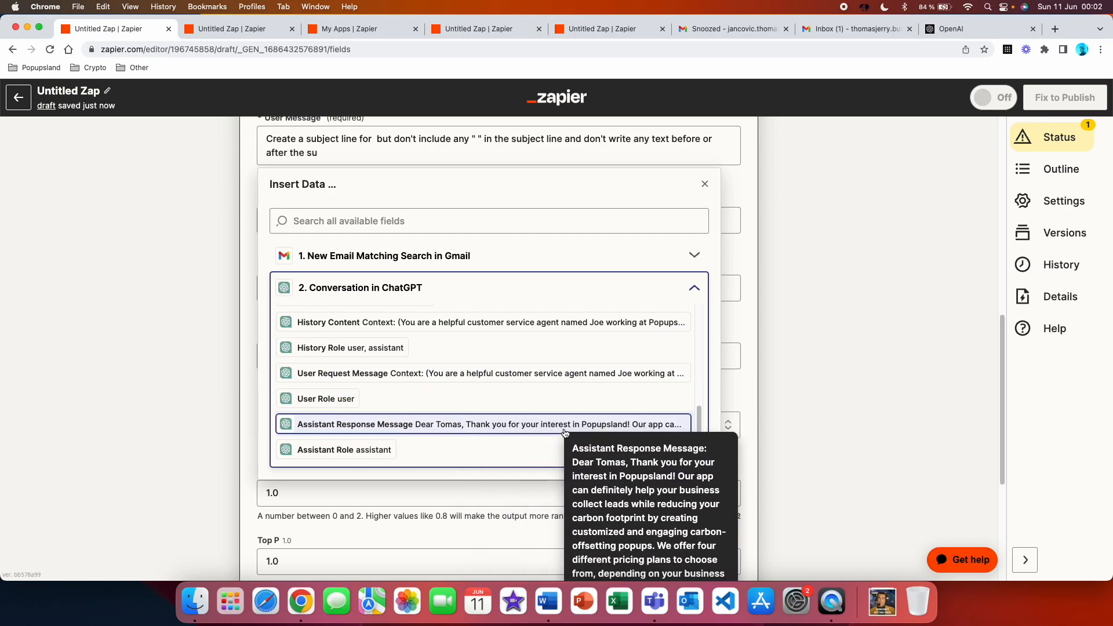
{"action": "left_click", "coordinate": [497, 428]}
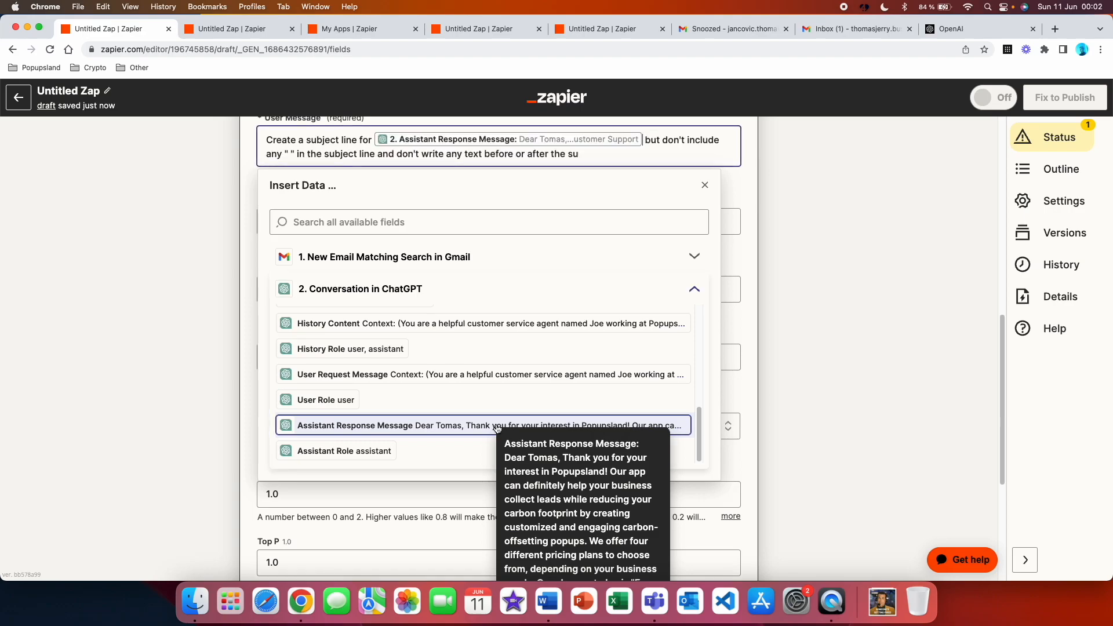
{"action": "scroll", "coordinate": [348, 255], "scroll_direction": "up", "scroll_amount": 2}
{"action": "left_click", "coordinate": [306, 273]}
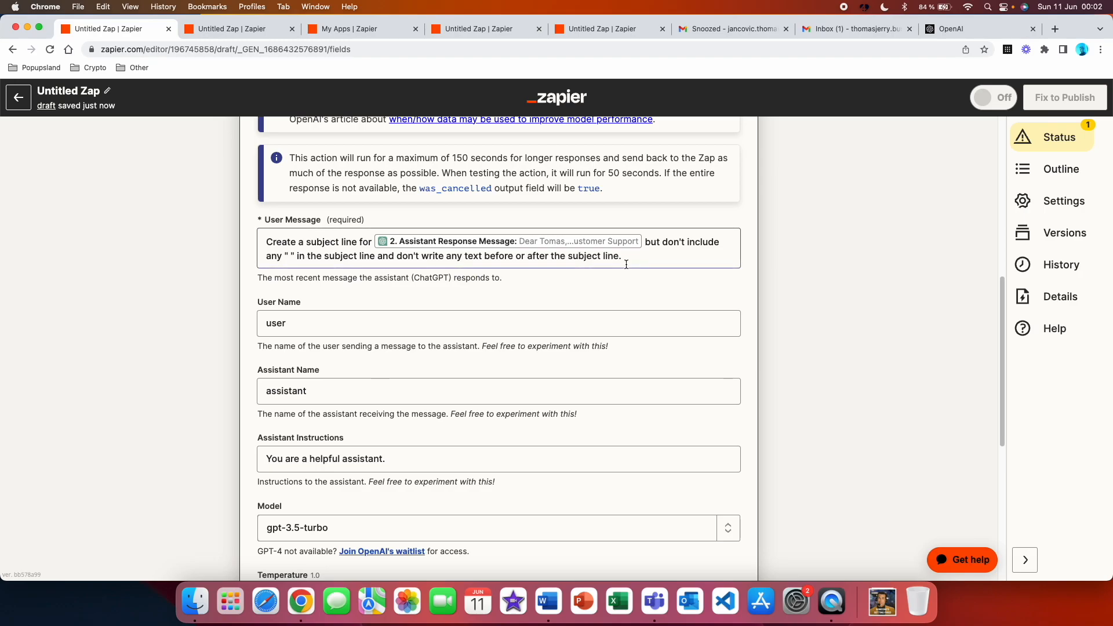
Set the assistant instructions of the subject line step to "You are a helpful customer support assistant." and leave the memory key empty
{"action": "scroll", "coordinate": [280, 219], "scroll_direction": "down", "scroll_amount": 3}
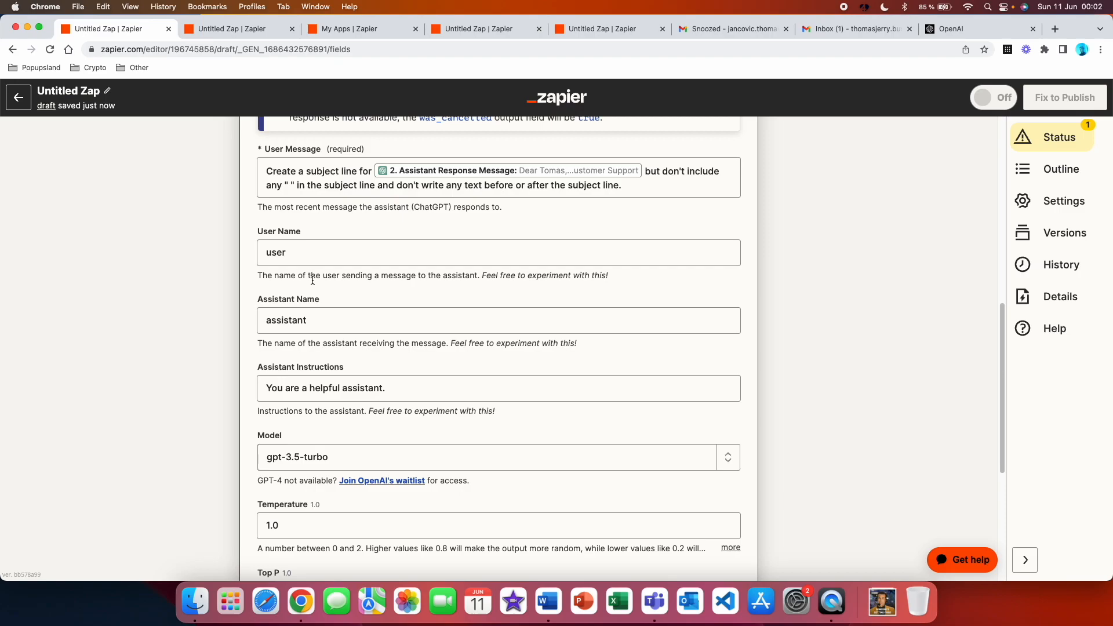
{"action": "scroll", "coordinate": [318, 292], "scroll_direction": "down", "scroll_amount": 1}
{"action": "scroll", "coordinate": [318, 291], "scroll_direction": "down", "scroll_amount": 1}
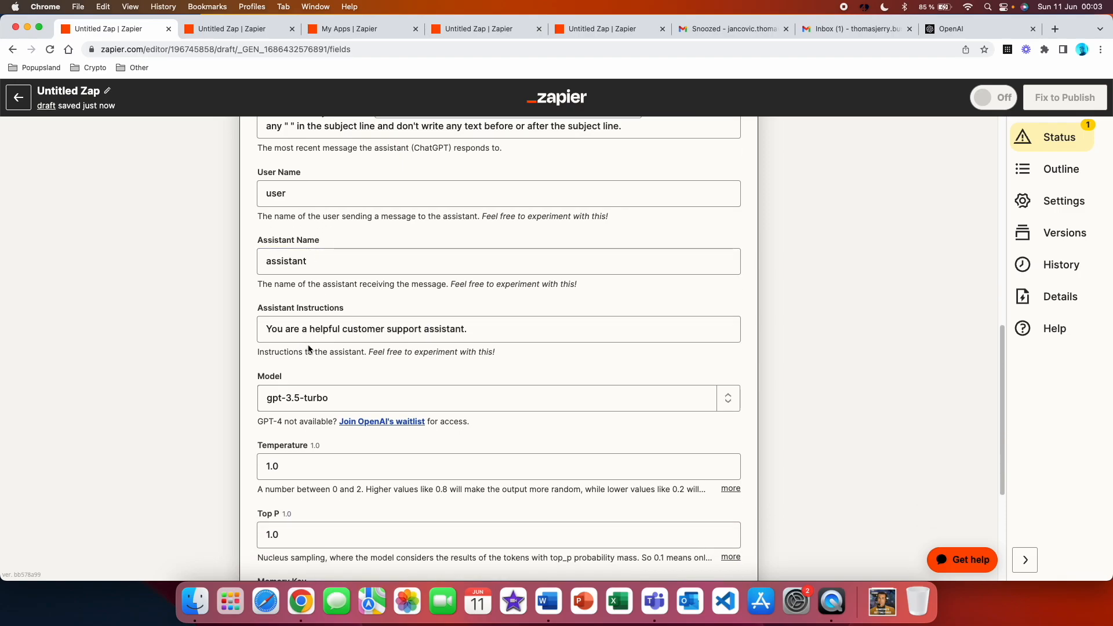
{"action": "scroll", "coordinate": [362, 377], "scroll_direction": "down", "scroll_amount": 4}
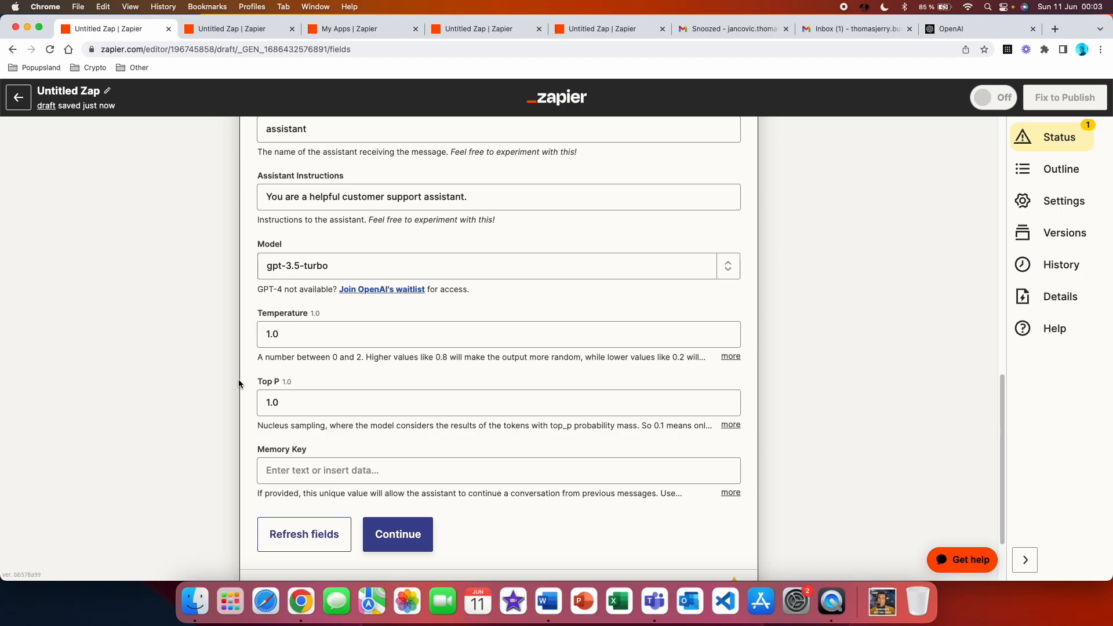
{"action": "scroll", "coordinate": [225, 388], "scroll_direction": "down", "scroll_amount": 2}
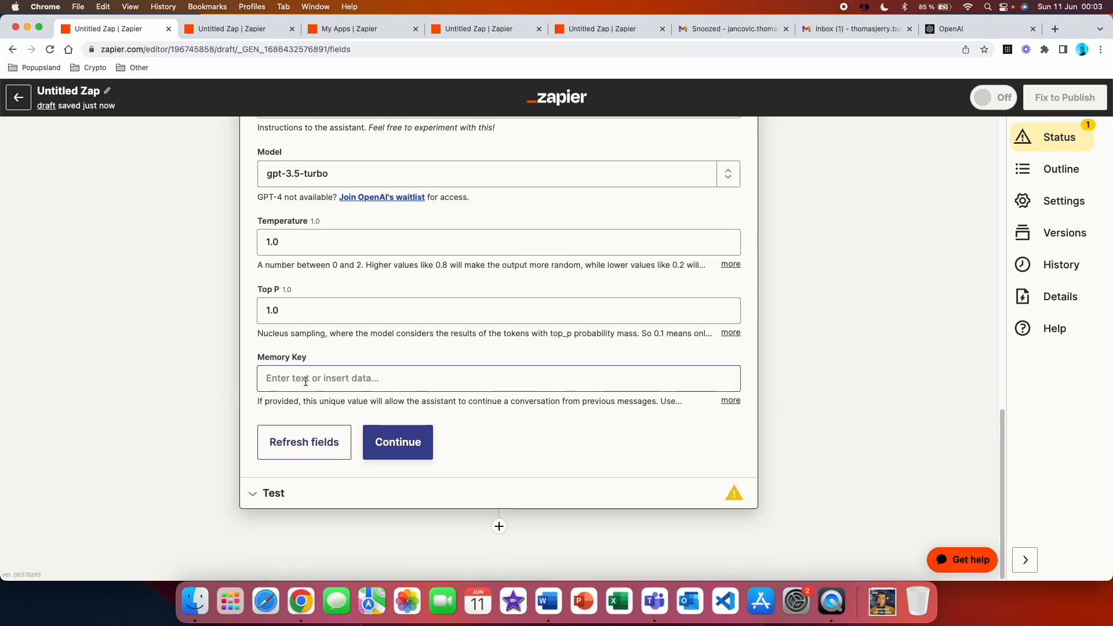
Test the subject line action and read the subject line ChatGPT returns
{"action": "left_click", "coordinate": [379, 441]}
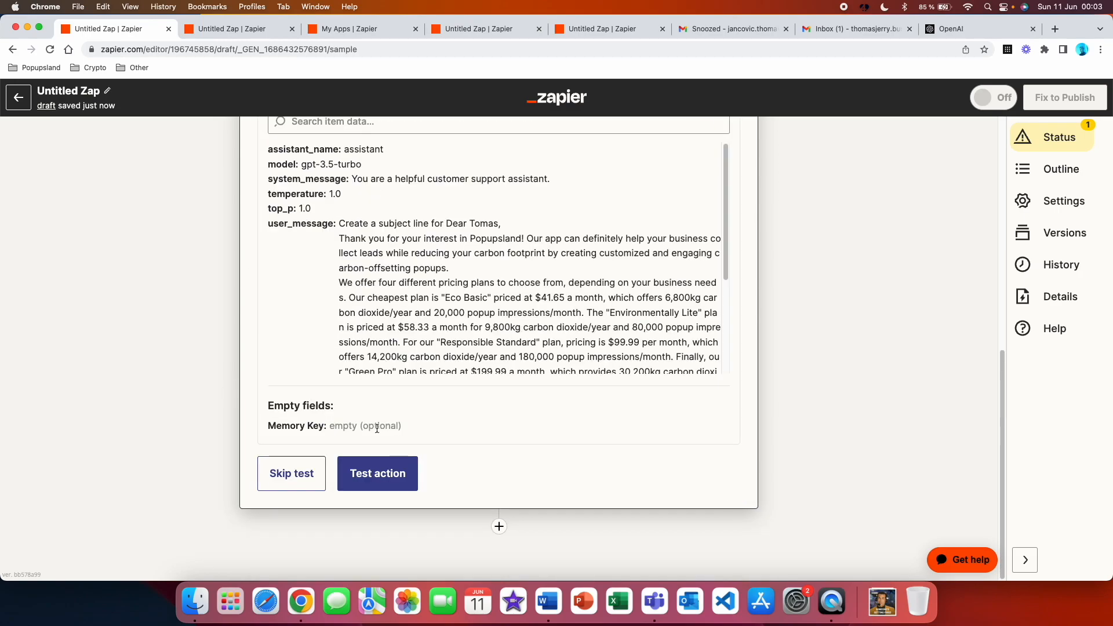
{"action": "left_click", "coordinate": [377, 477]}
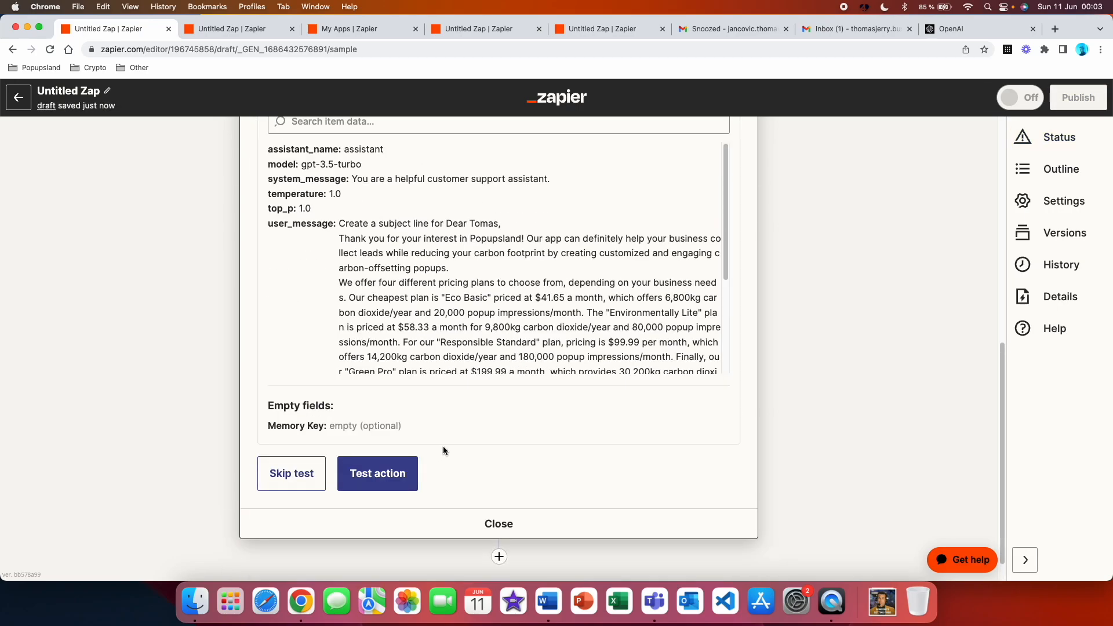
{"action": "scroll", "coordinate": [443, 451], "scroll_direction": "up", "scroll_amount": 3}
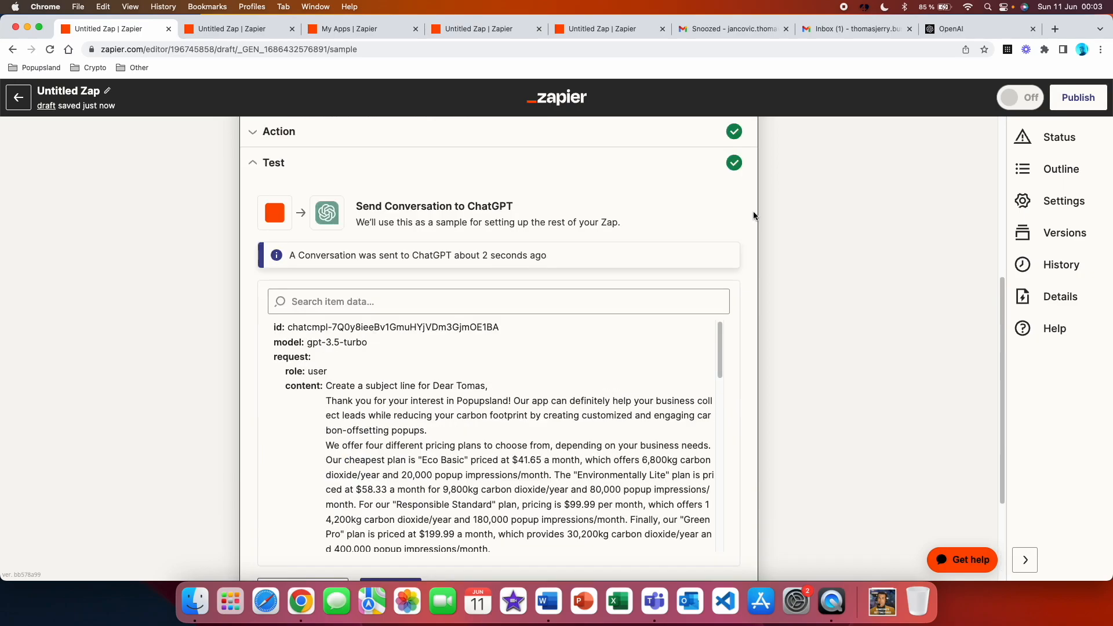
{"action": "scroll", "coordinate": [662, 312], "scroll_direction": "down", "scroll_amount": 10}
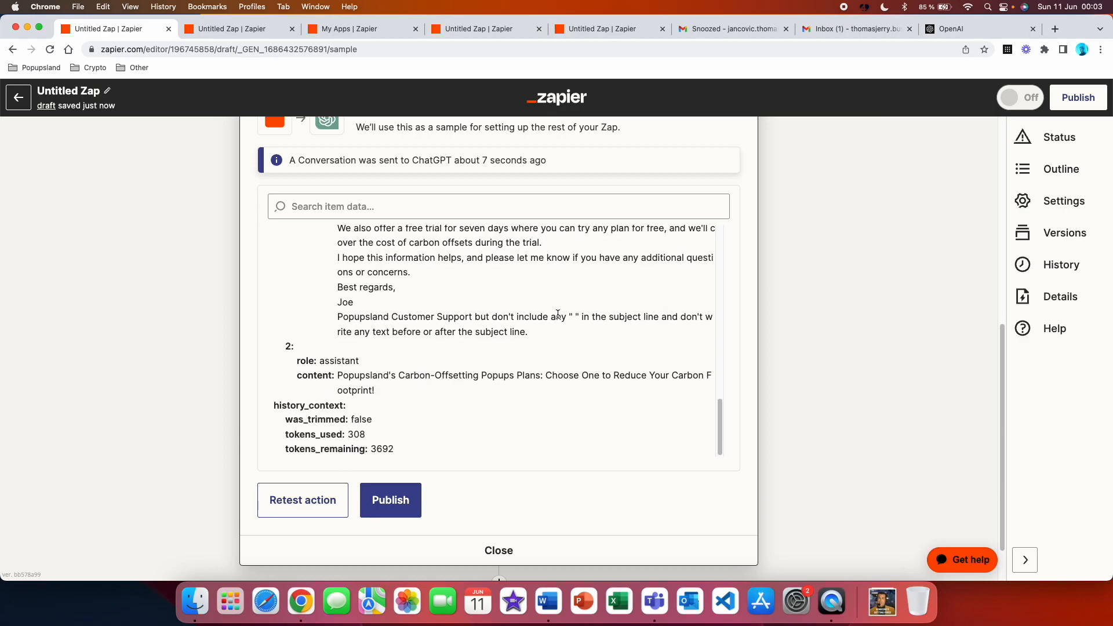
{"action": "scroll", "coordinate": [476, 505], "scroll_direction": "down", "scroll_amount": 2}
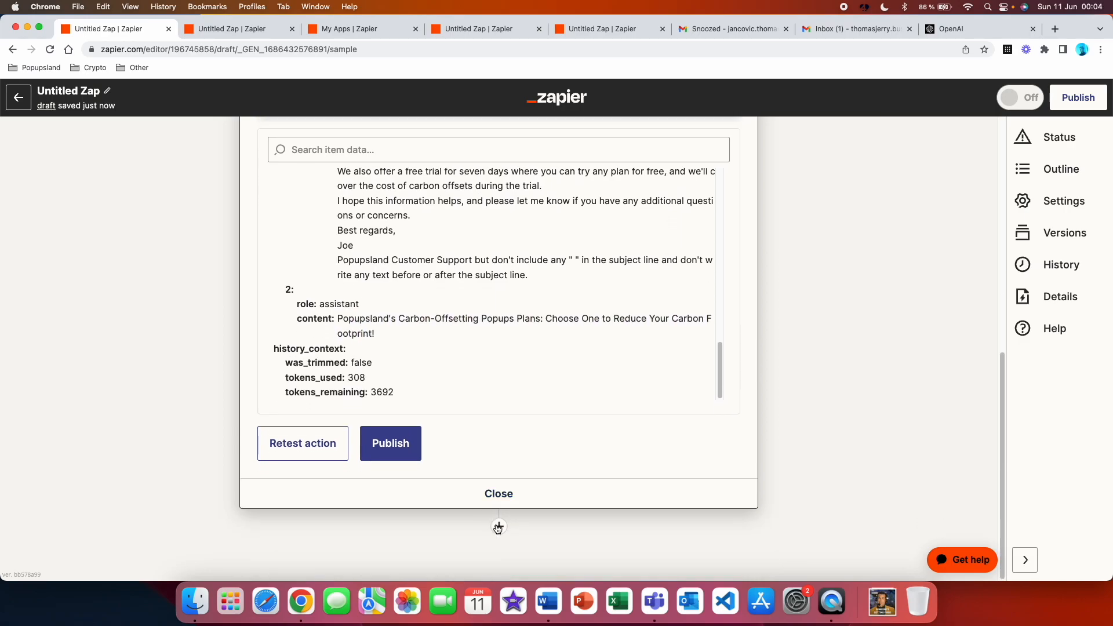
Add a fourth step that uses Gmail with the Create Draft event
{"action": "left_click", "coordinate": [498, 527]}
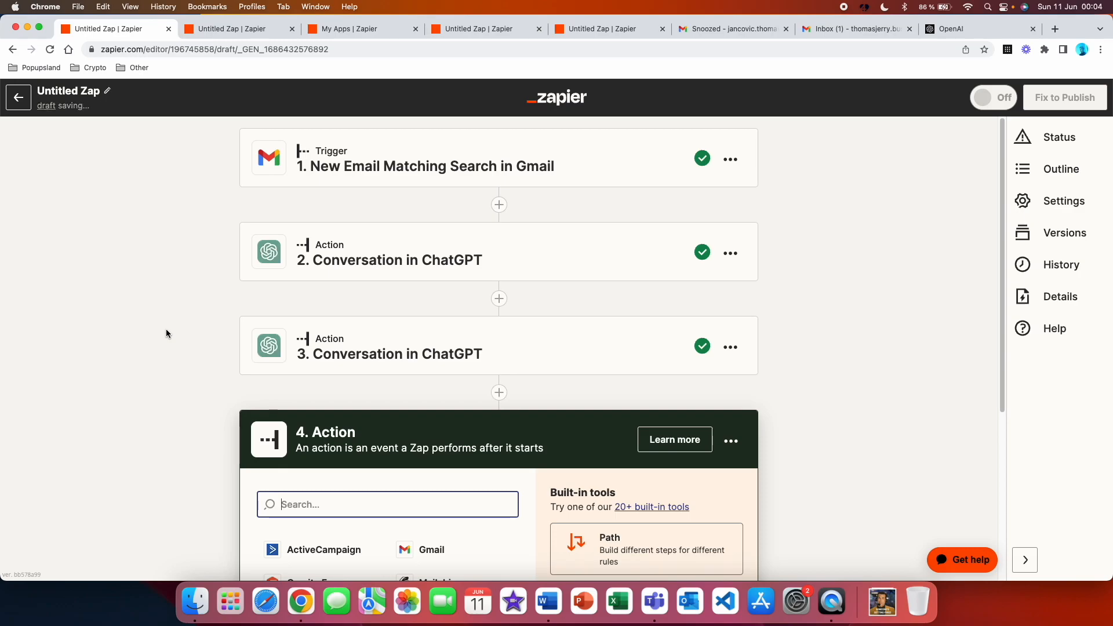
{"action": "scroll", "coordinate": [189, 384], "scroll_direction": "down", "scroll_amount": 5}
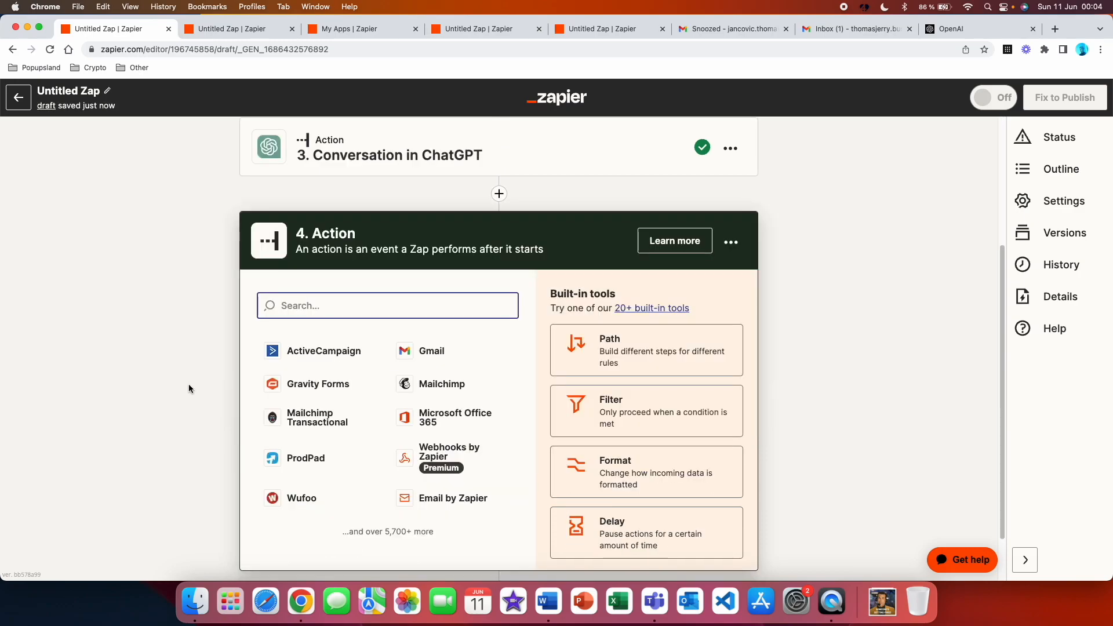
{"action": "left_click", "coordinate": [456, 354]}
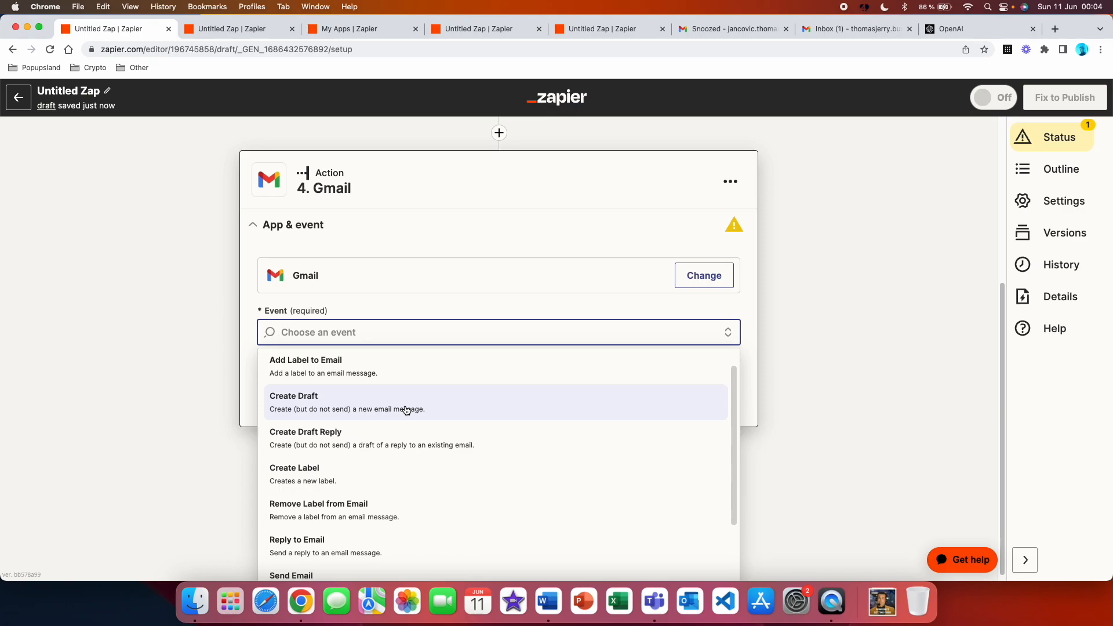
{"action": "left_click", "coordinate": [407, 411]}
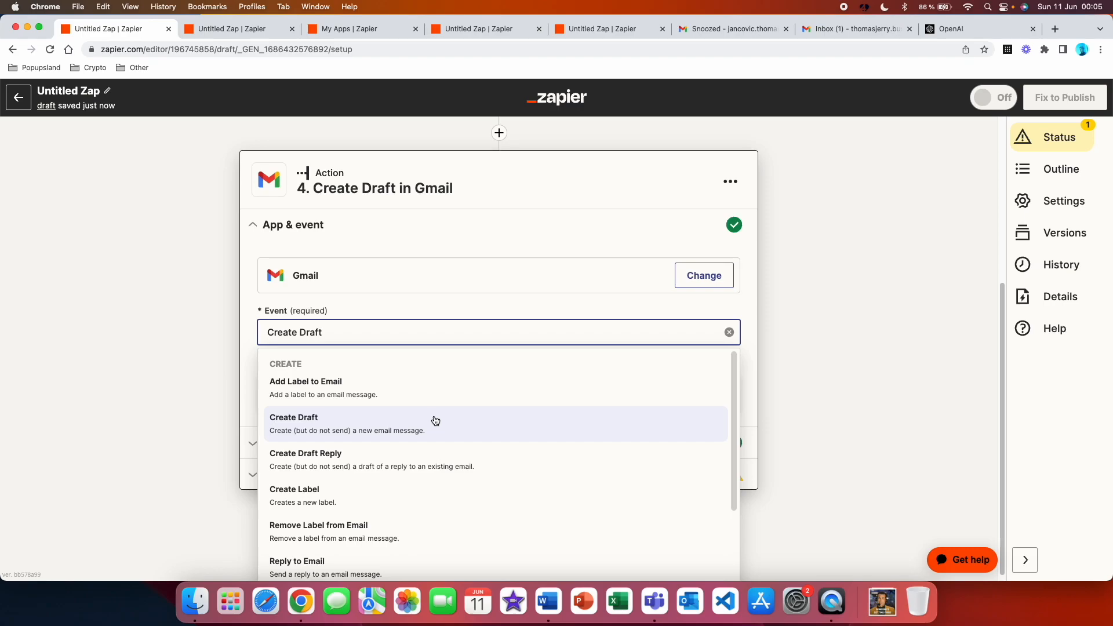
{"action": "left_click", "coordinate": [435, 420]}
{"action": "left_click", "coordinate": [514, 417]}
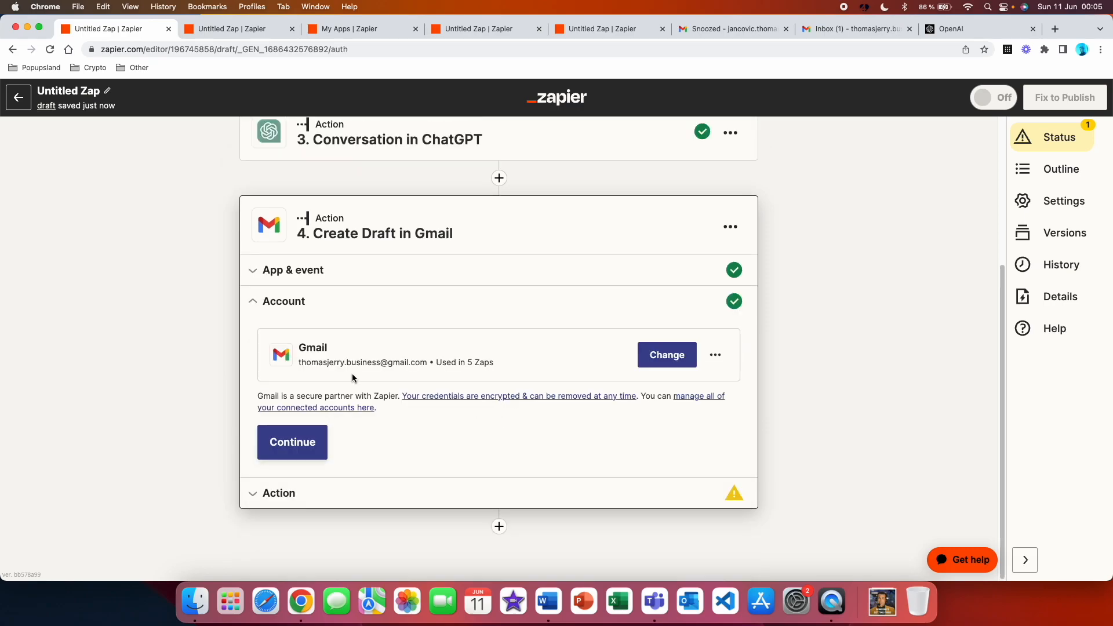
Accept the connected Gmail account for the Create Draft step and inspect step 2's data available for the subject
{"action": "left_click", "coordinate": [301, 449]}
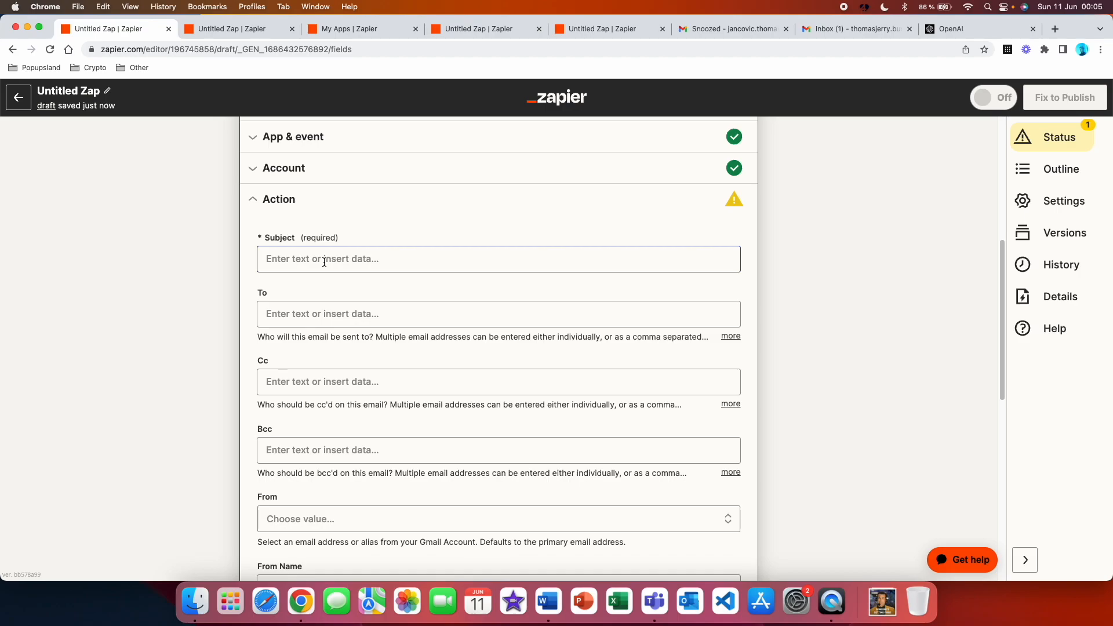
{"action": "left_click", "coordinate": [324, 261]}
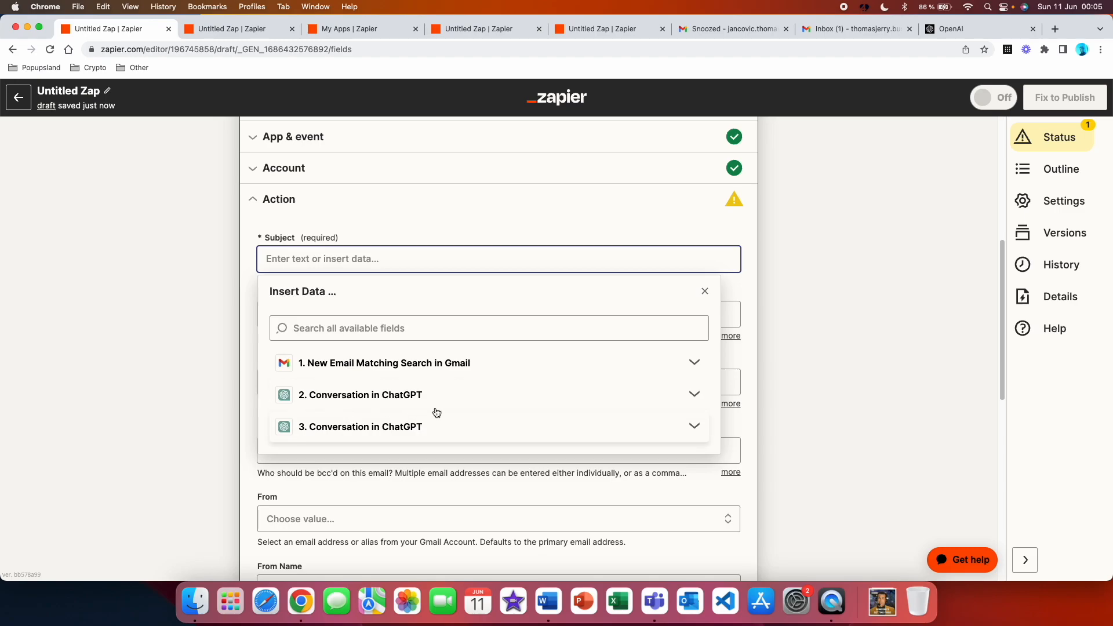
{"action": "left_click", "coordinate": [646, 404]}
{"action": "scroll", "coordinate": [576, 460], "scroll_direction": "down", "scroll_amount": 10}
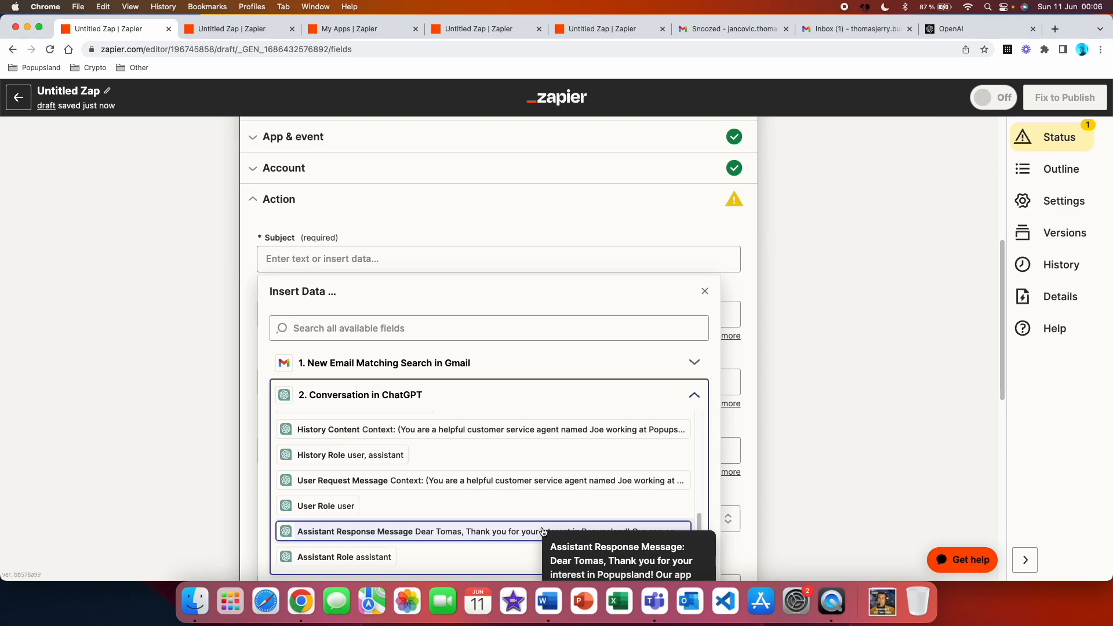
{"action": "left_click", "coordinate": [666, 393]}
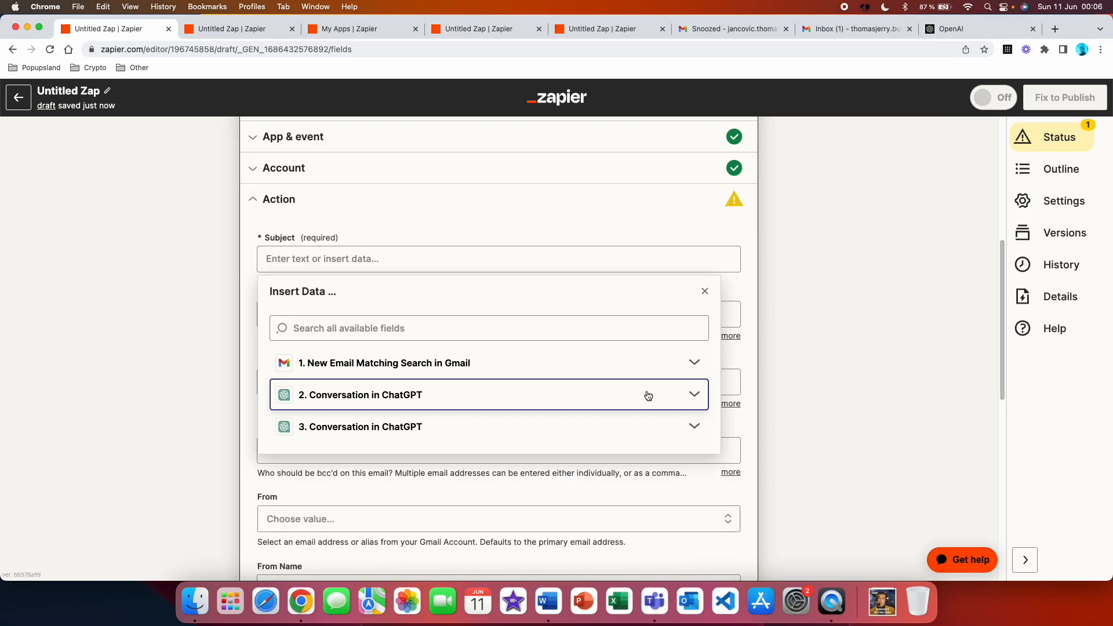
Rename step 2, the first ChatGPT conversation action, as "Email response"
{"action": "scroll", "coordinate": [616, 344], "scroll_direction": "up", "scroll_amount": 6}
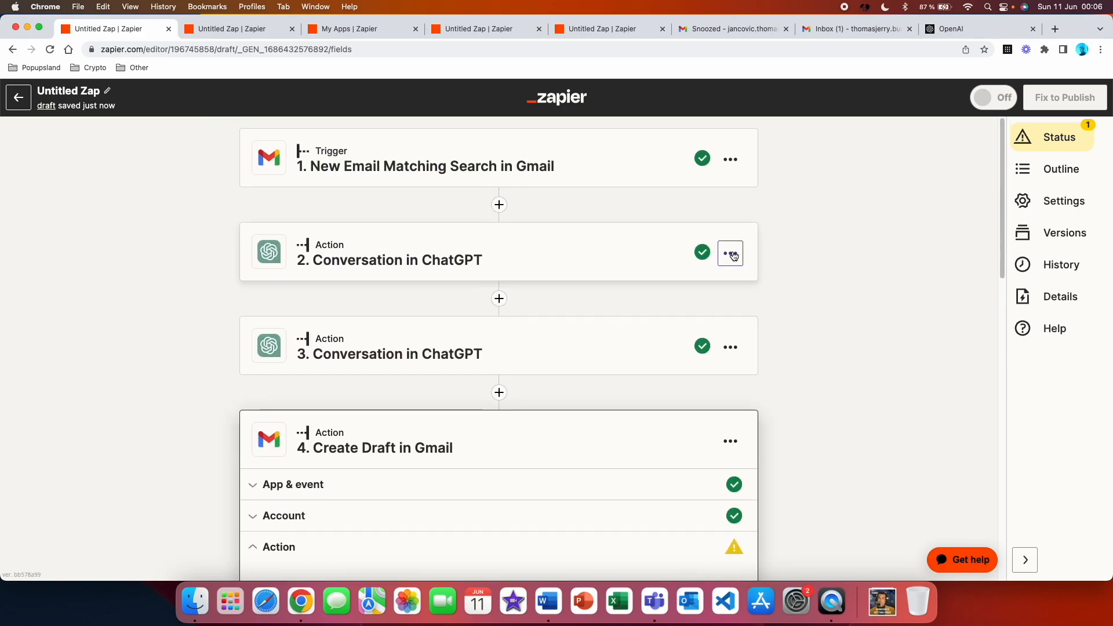
{"action": "left_click", "coordinate": [731, 255]}
{"action": "left_click", "coordinate": [672, 285]}
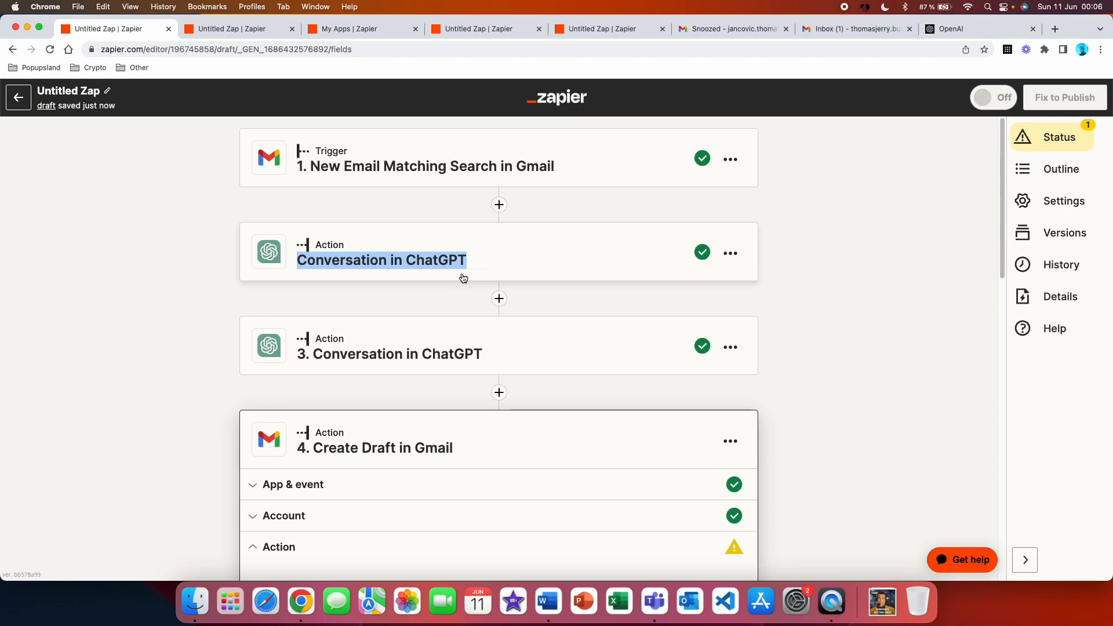
{"action": "key", "text": "BackSpace"}
{"action": "left_click", "coordinate": [433, 265]}
{"action": "type", "text": "Emai"}
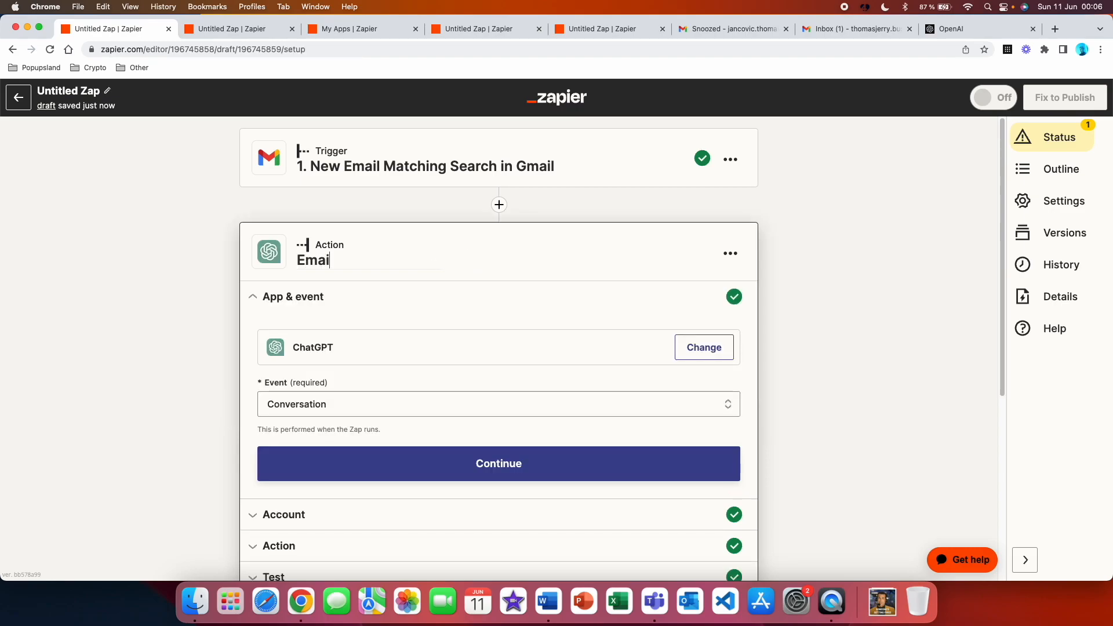
{"action": "type", "text": "l response"}
Rename step 3, the second ChatGPT conversation action, as "Subject line"
{"action": "scroll", "coordinate": [729, 486], "scroll_direction": "down", "scroll_amount": 5}
{"action": "left_click", "coordinate": [729, 450]}
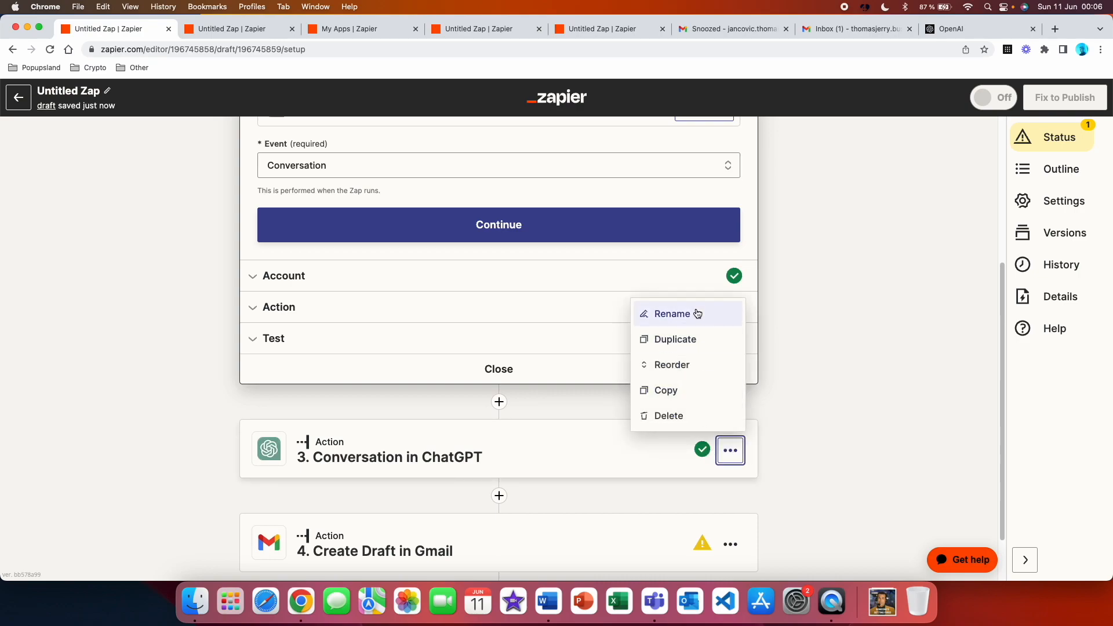
{"action": "left_click", "coordinate": [700, 313]}
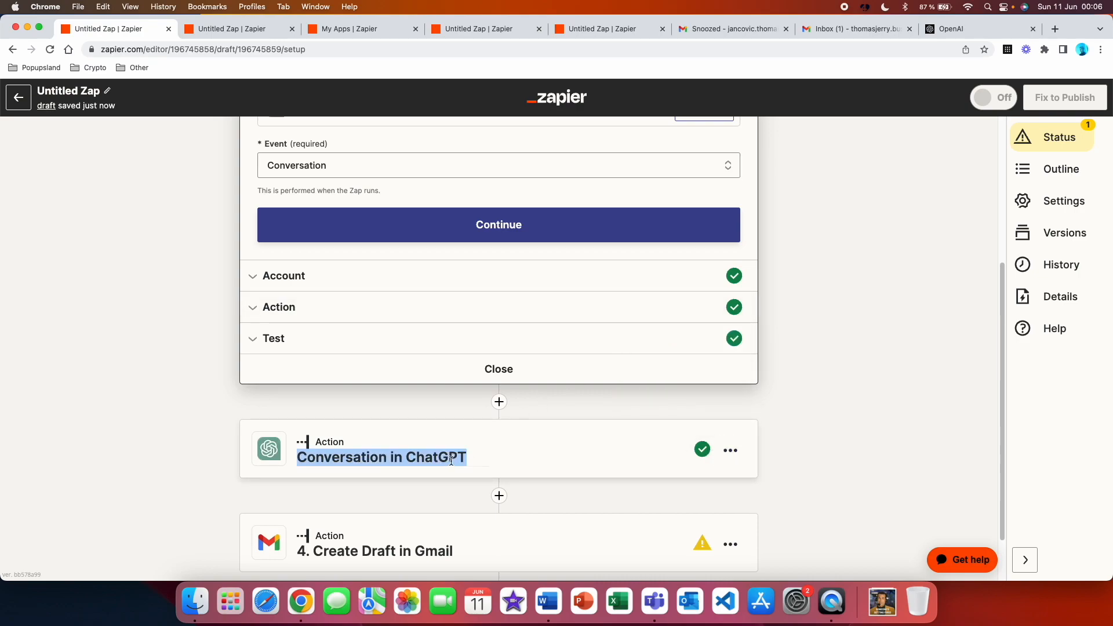
{"action": "type", "text": "Subject line"}
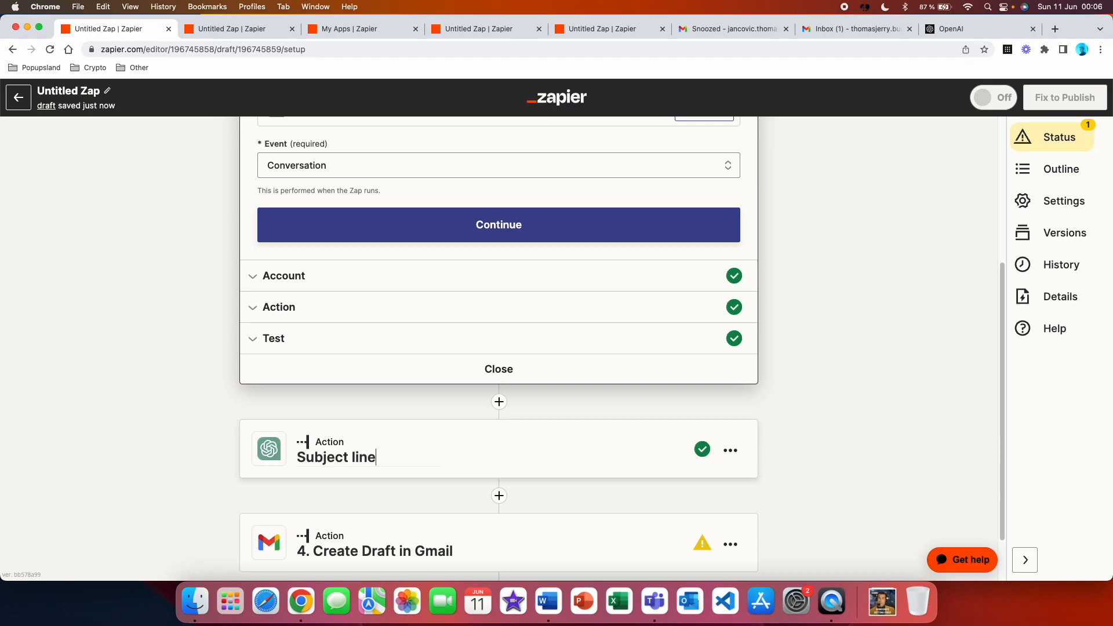
{"action": "key", "text": "Return"}
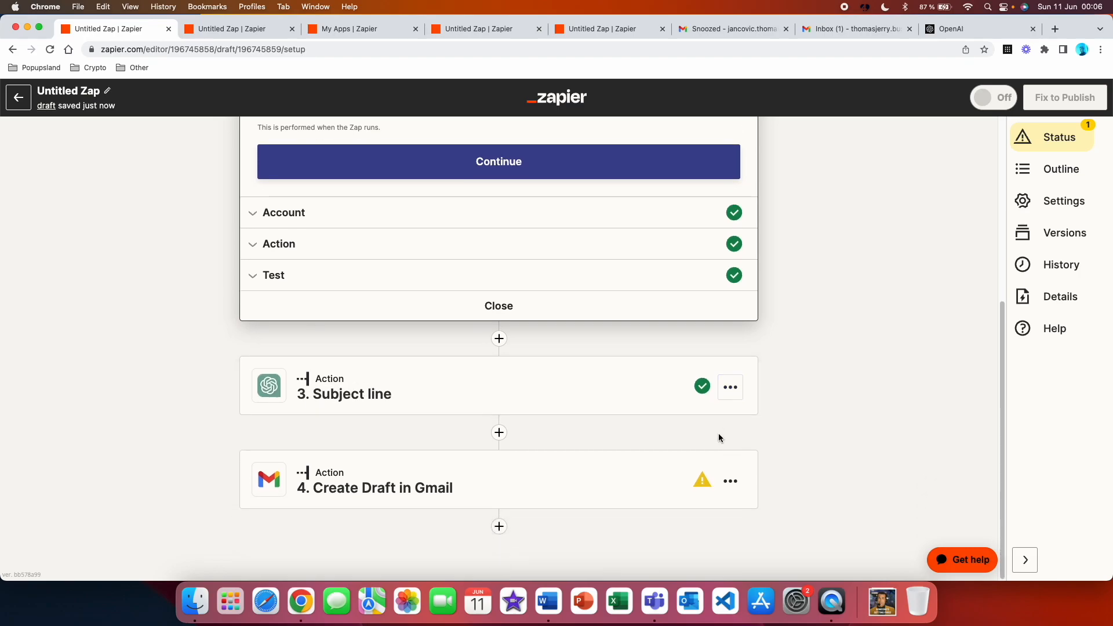
Set the Gmail draft's subject to the Assistant Response Message from the Subject line step
{"action": "left_click", "coordinate": [504, 478]}
{"action": "scroll", "coordinate": [471, 402], "scroll_direction": "down", "scroll_amount": 6}
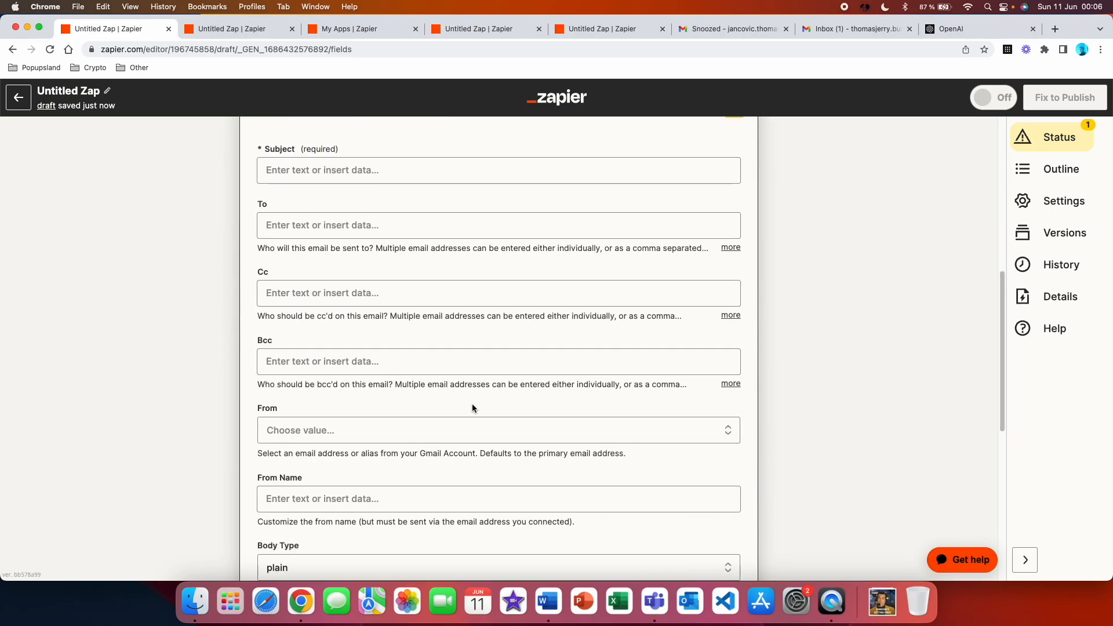
{"action": "left_click", "coordinate": [382, 168]}
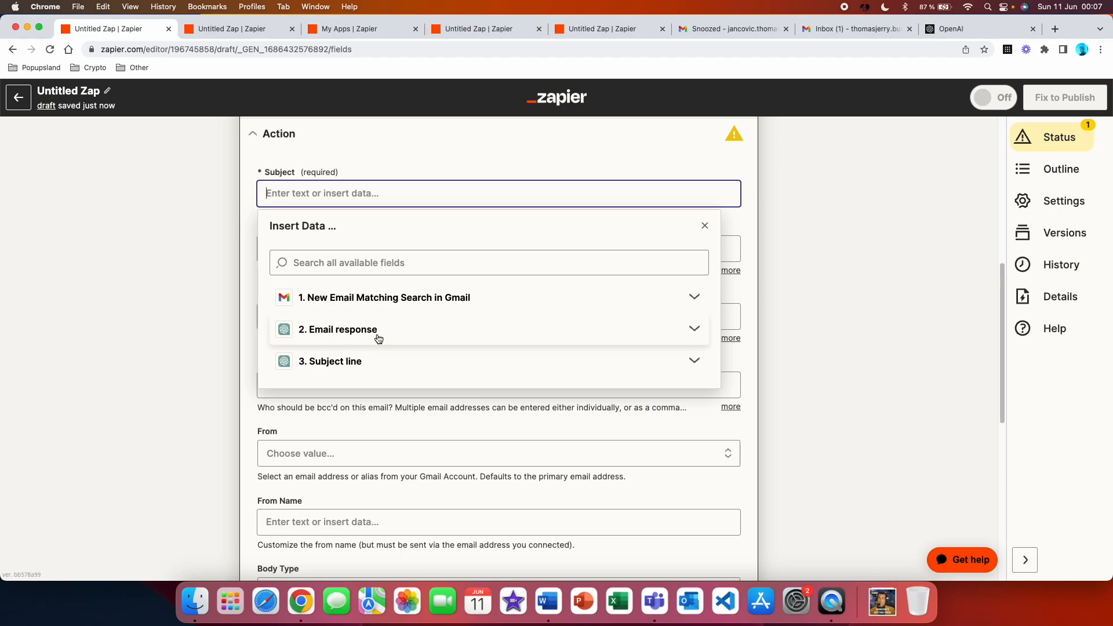
{"action": "left_click", "coordinate": [427, 363]}
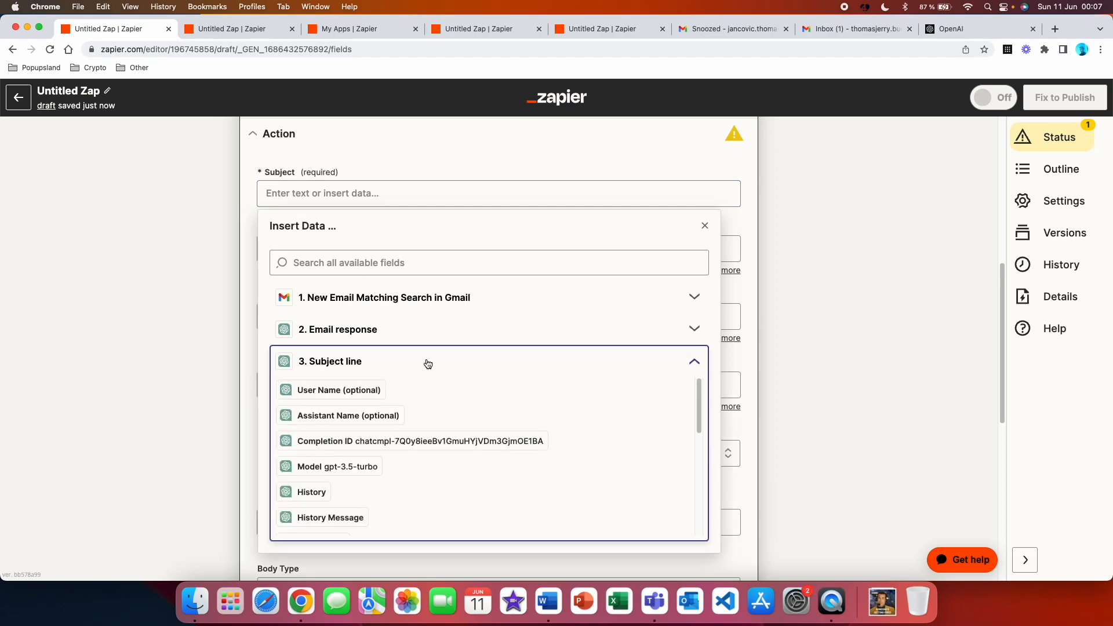
{"action": "scroll", "coordinate": [440, 449], "scroll_direction": "down", "scroll_amount": 5}
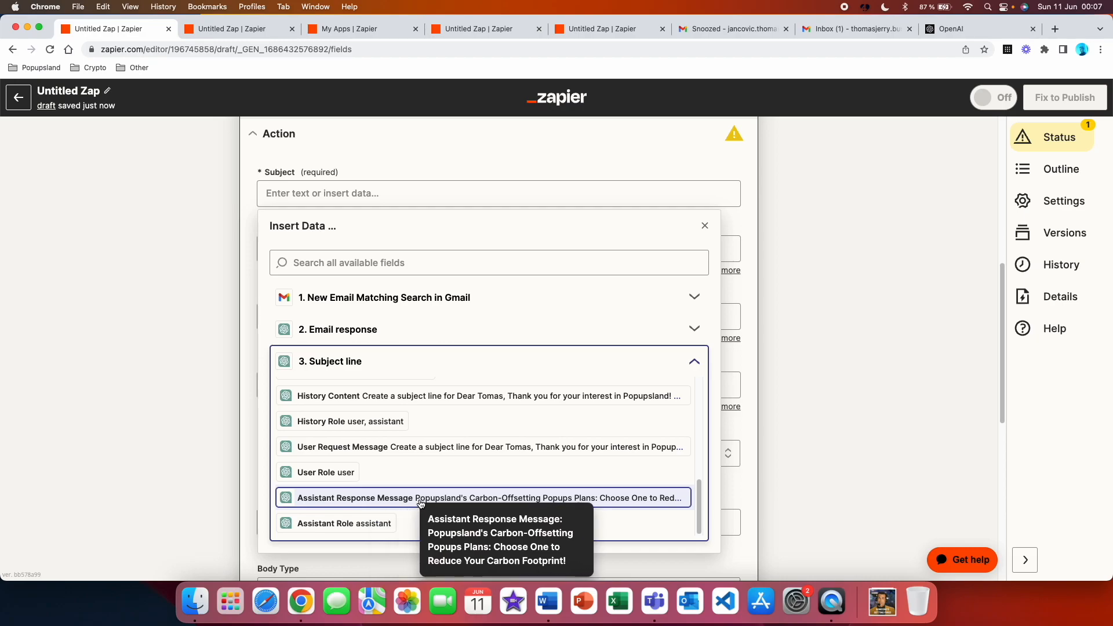
{"action": "left_click", "coordinate": [494, 500]}
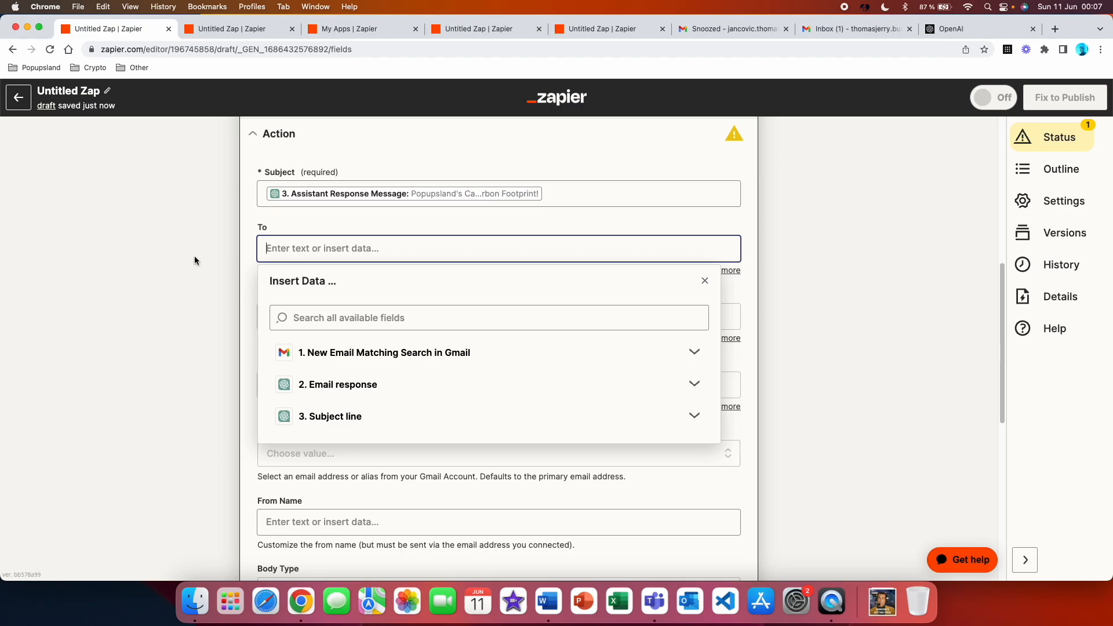
Set the draft's recipient to the From Email value of the triggering Gmail message
{"action": "left_click", "coordinate": [448, 358]}
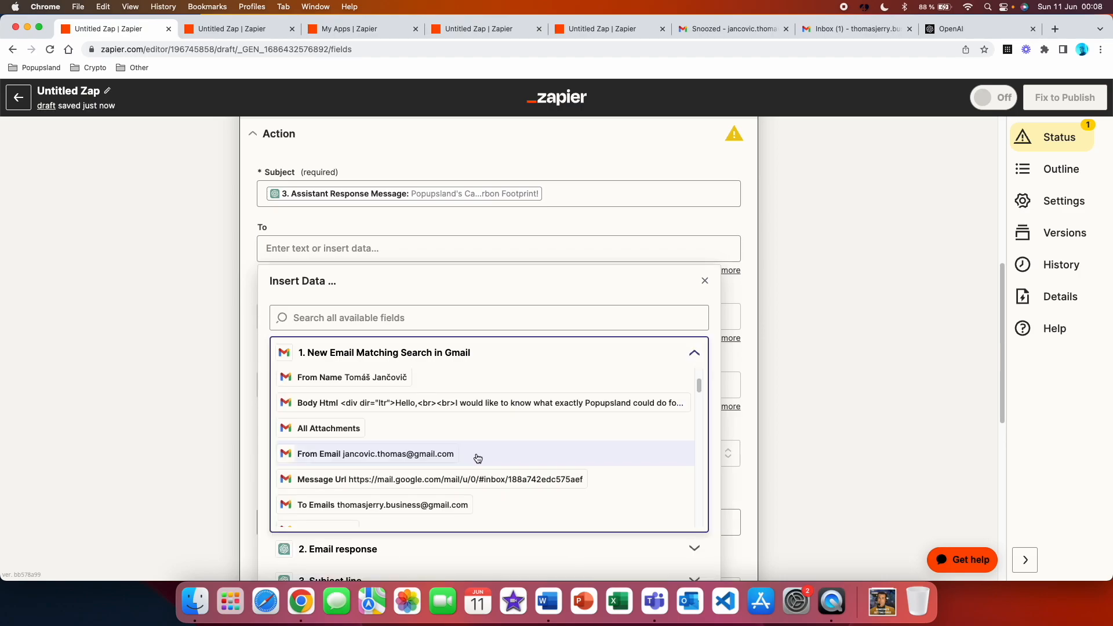
{"action": "left_click", "coordinate": [298, 456]}
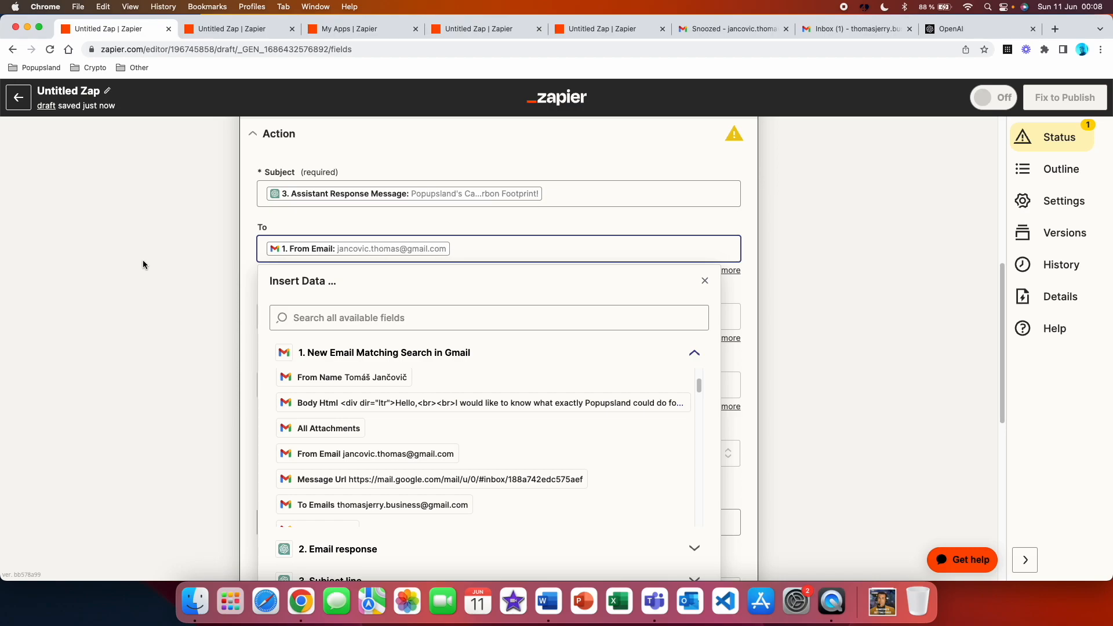
{"action": "left_click", "coordinate": [143, 260]}
Set the draft's From Name to "Popupsland", leaving Cc, Bcc and From empty
{"action": "scroll", "coordinate": [264, 181], "scroll_direction": "down", "scroll_amount": 3}
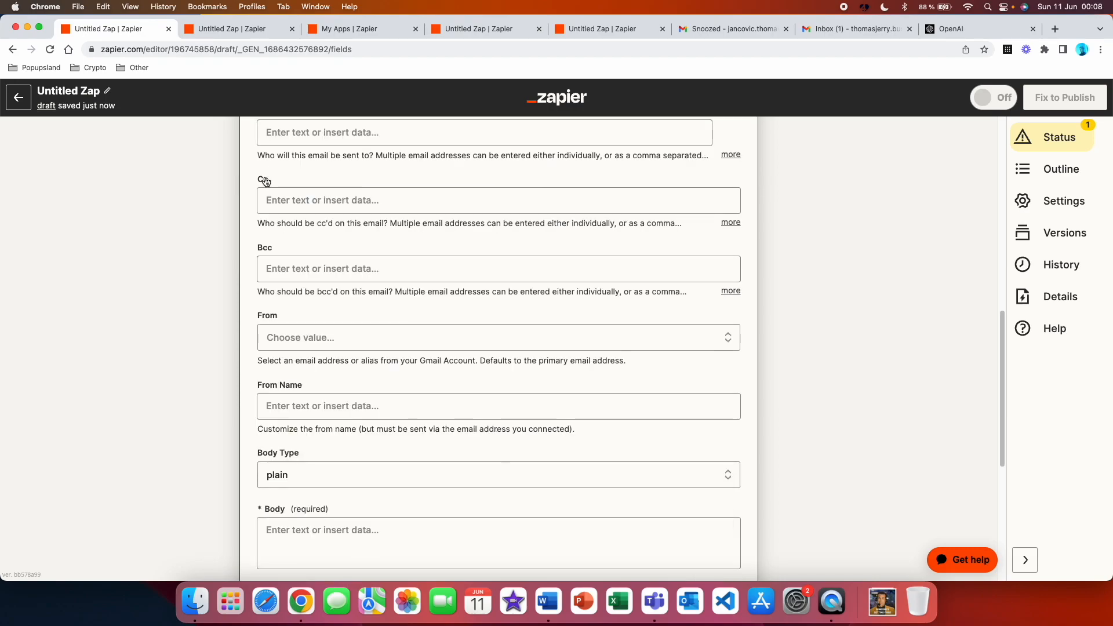
{"action": "scroll", "coordinate": [262, 298], "scroll_direction": "down", "scroll_amount": 2}
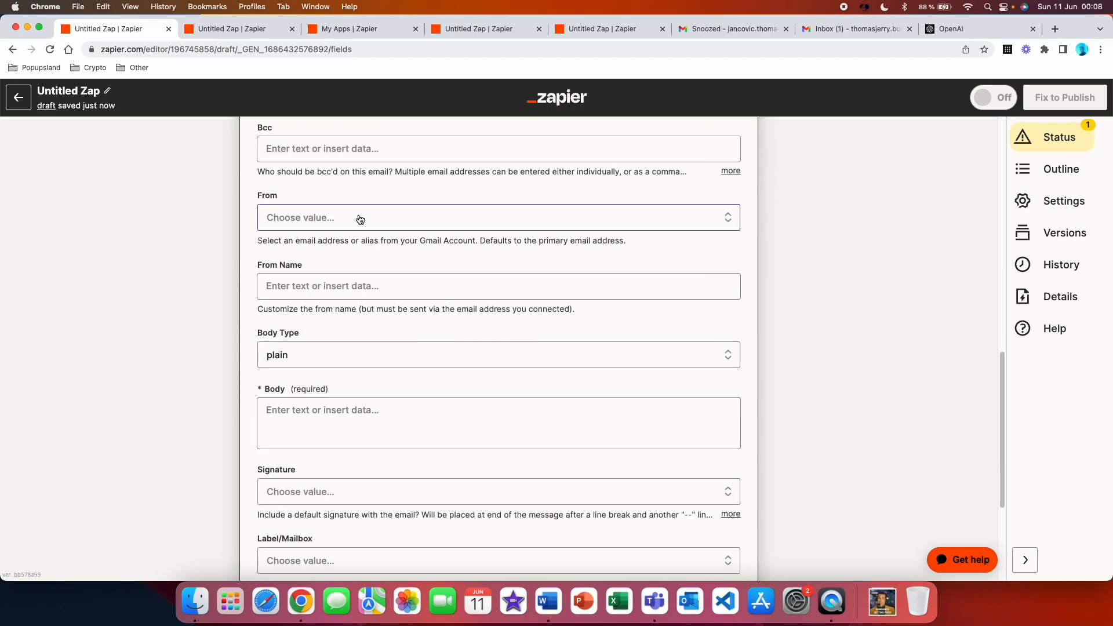
{"action": "left_click", "coordinate": [334, 284]}
{"action": "left_click", "coordinate": [199, 287]}
{"action": "left_click", "coordinate": [301, 288]}
{"action": "type", "text": "Popupsland"}
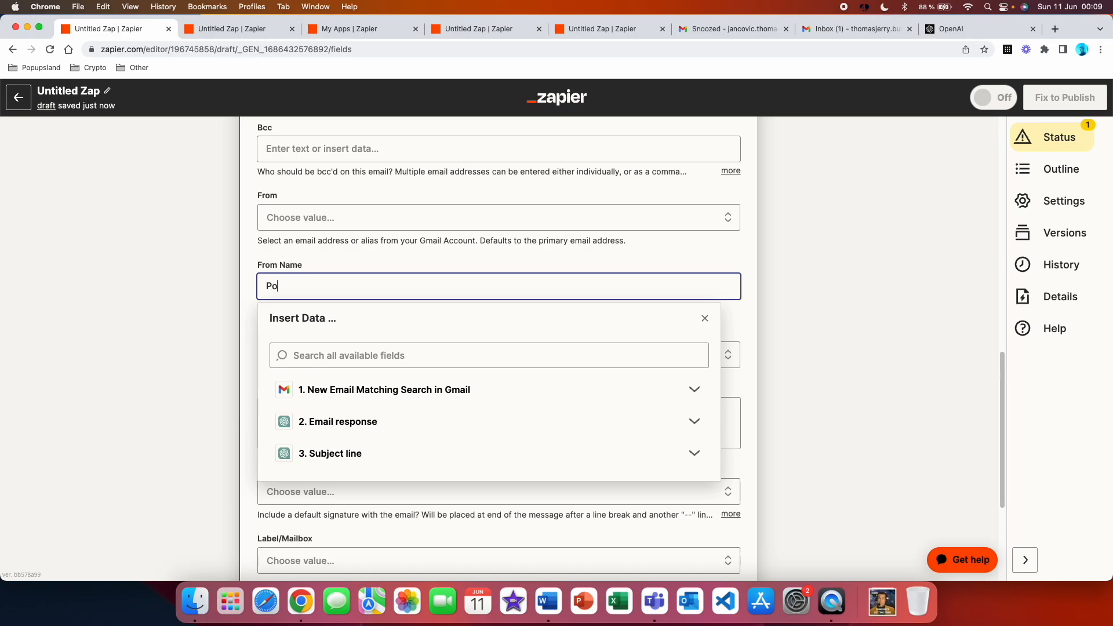
Fill the draft's plain body with the Assistant Response Message from the Email response step
{"action": "scroll", "coordinate": [287, 295], "scroll_direction": "down", "scroll_amount": 2}
{"action": "left_click", "coordinate": [294, 307]}
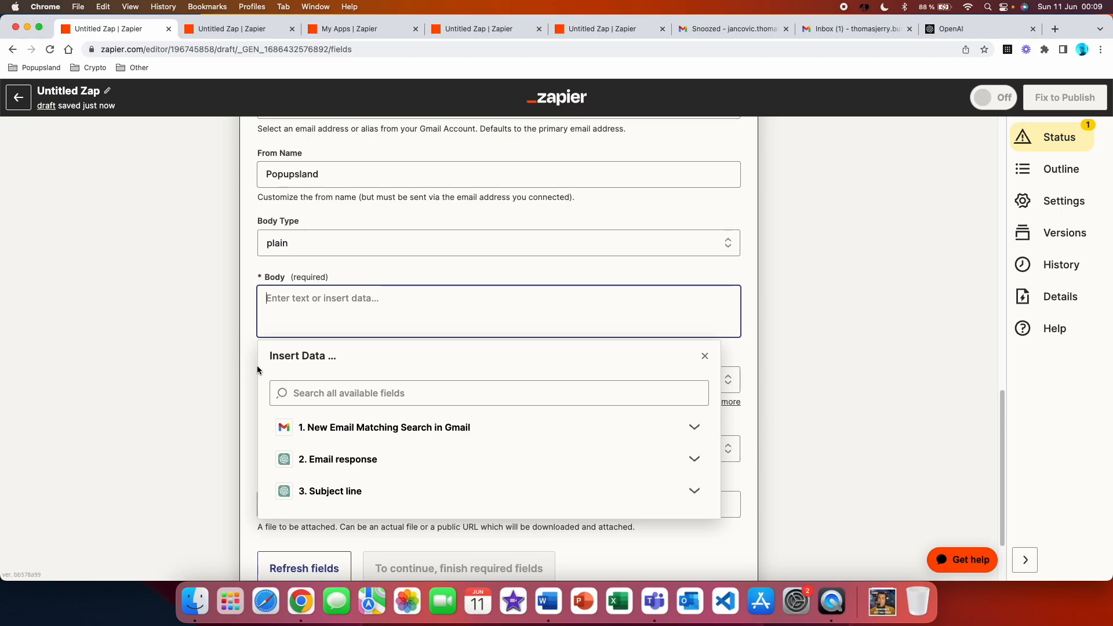
{"action": "left_click", "coordinate": [394, 472]}
{"action": "scroll", "coordinate": [394, 472], "scroll_direction": "down", "scroll_amount": 5}
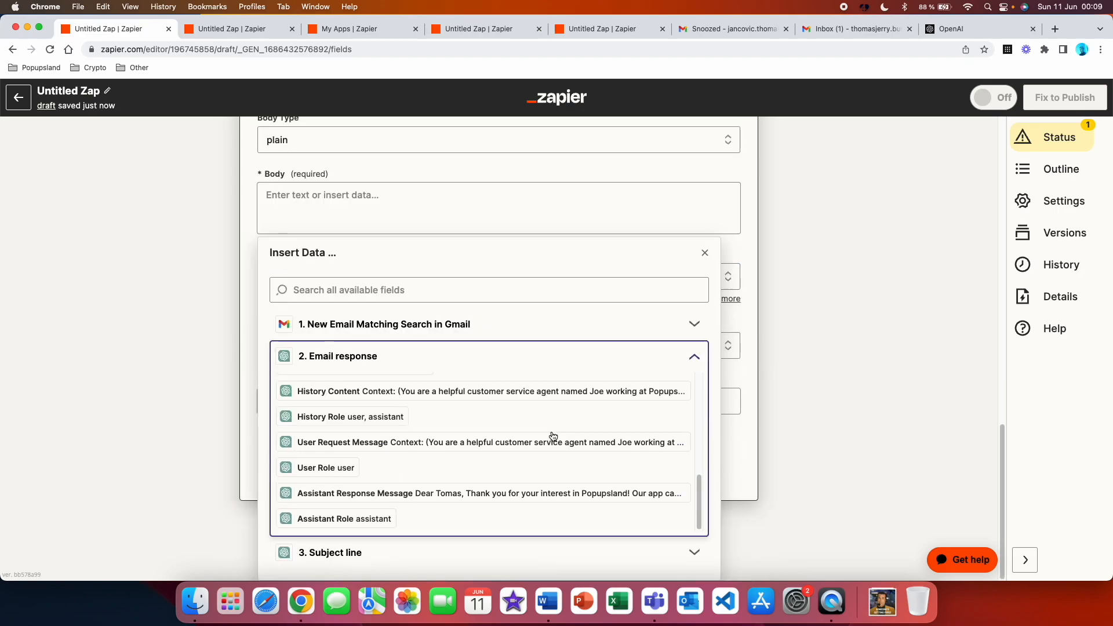
{"action": "left_click", "coordinate": [469, 494]}
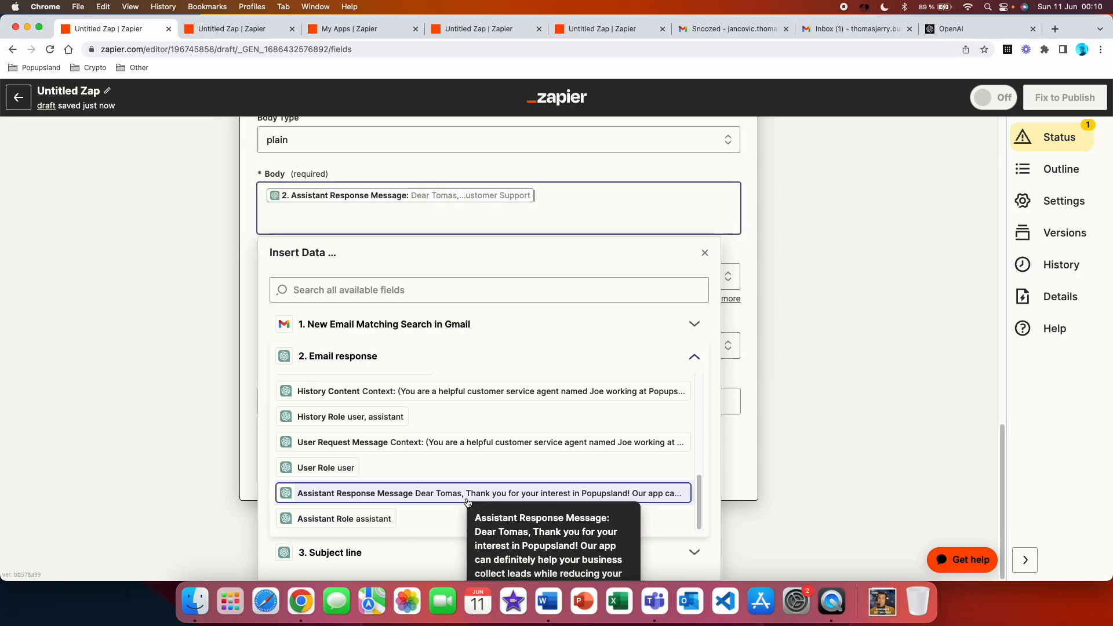
{"action": "left_click", "coordinate": [163, 210]}
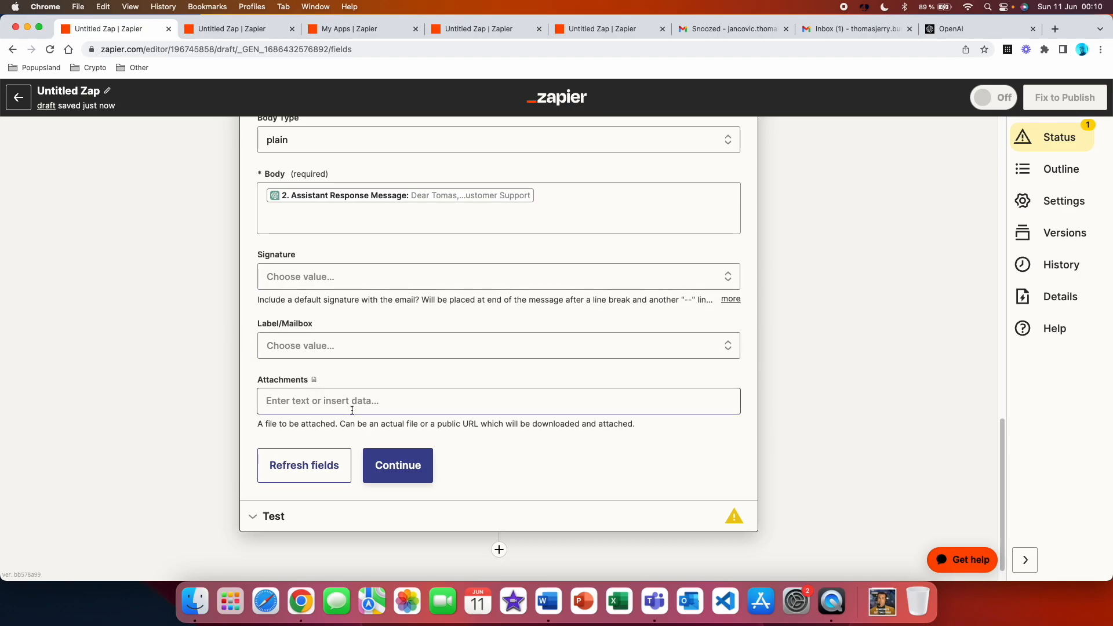
Review the sample data for the Create Draft action and run its test to create a draft in Gmail
{"action": "left_click", "coordinate": [398, 464]}
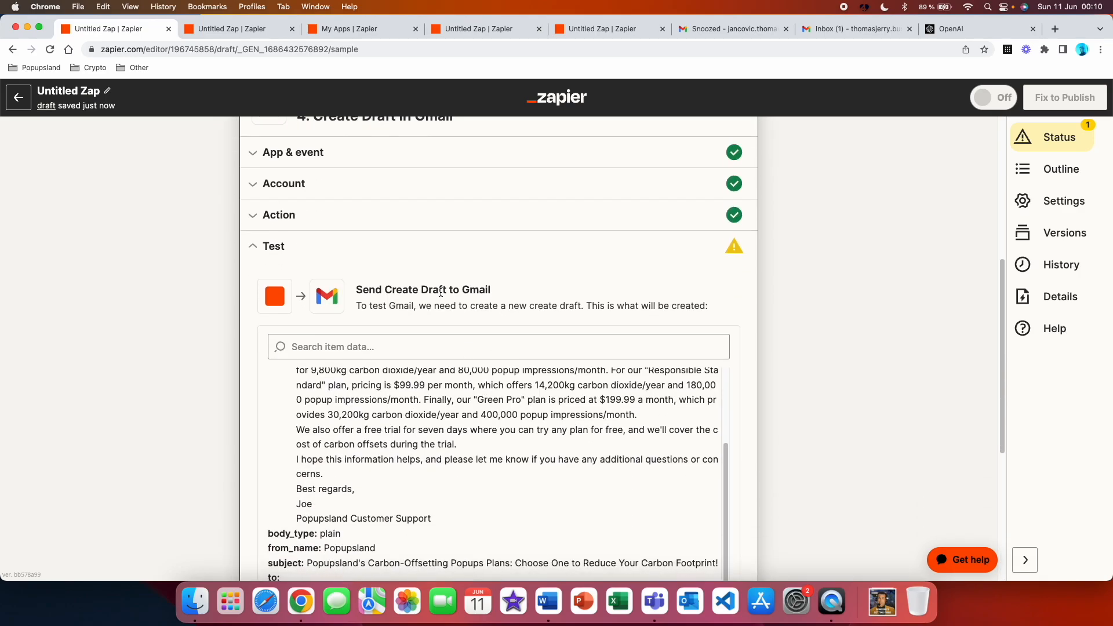
{"action": "scroll", "coordinate": [440, 295], "scroll_direction": "down", "scroll_amount": 3}
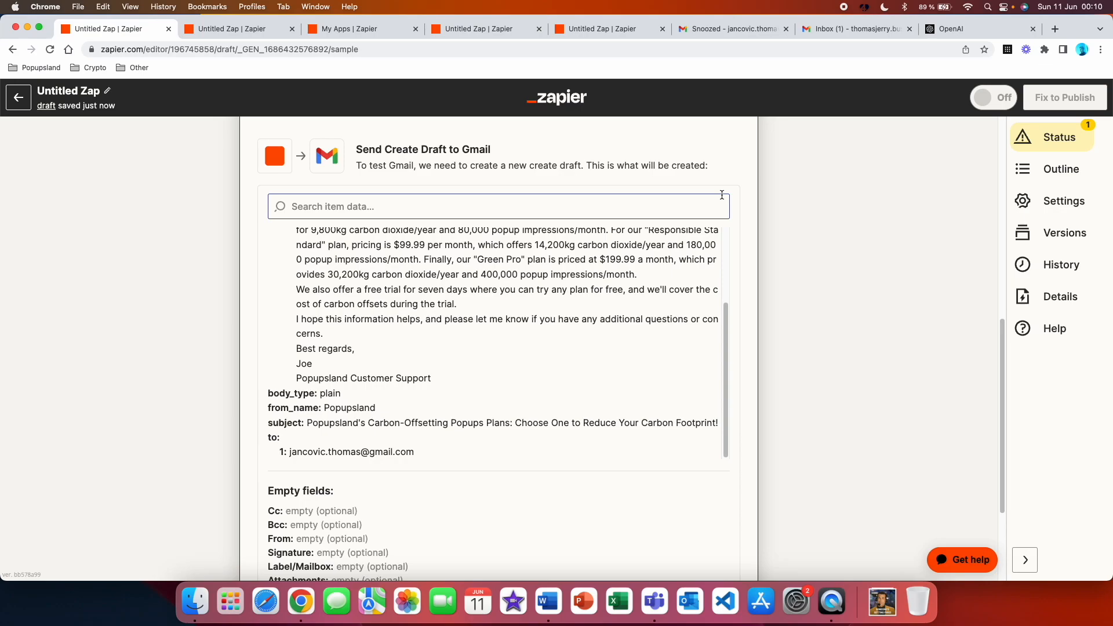
{"action": "scroll", "coordinate": [721, 195], "scroll_direction": "down", "scroll_amount": 5}
{"action": "left_click", "coordinate": [377, 472]}
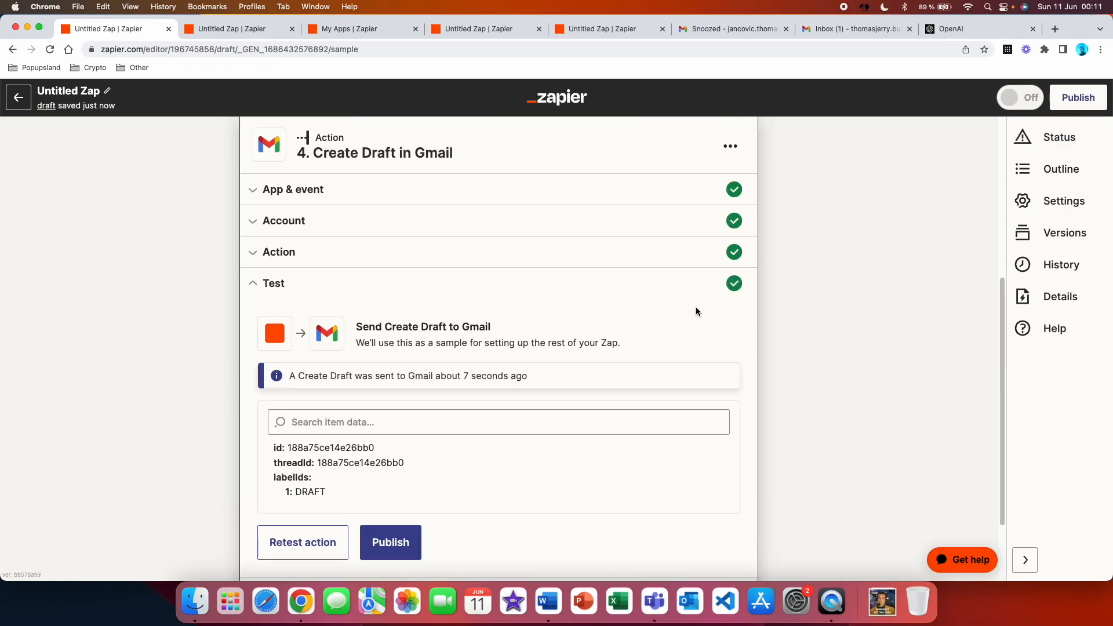
Switch to Gmail and open the new test draft to check its recipient, subject and reply text
{"action": "left_click", "coordinate": [854, 29]}
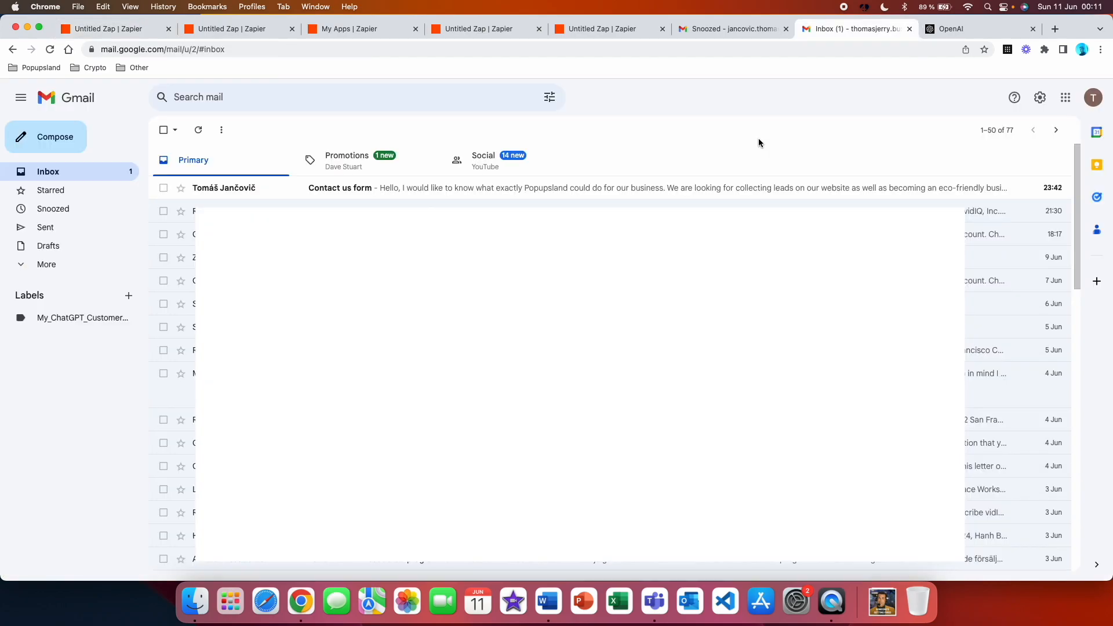
{"action": "left_click", "coordinate": [61, 248]}
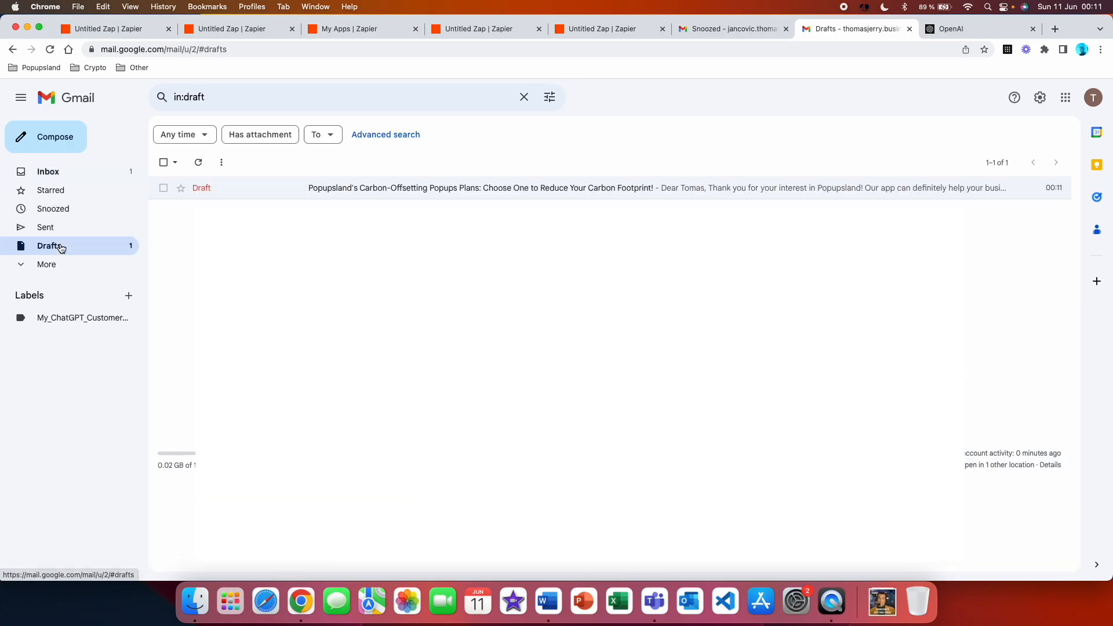
{"action": "left_click", "coordinate": [313, 191]}
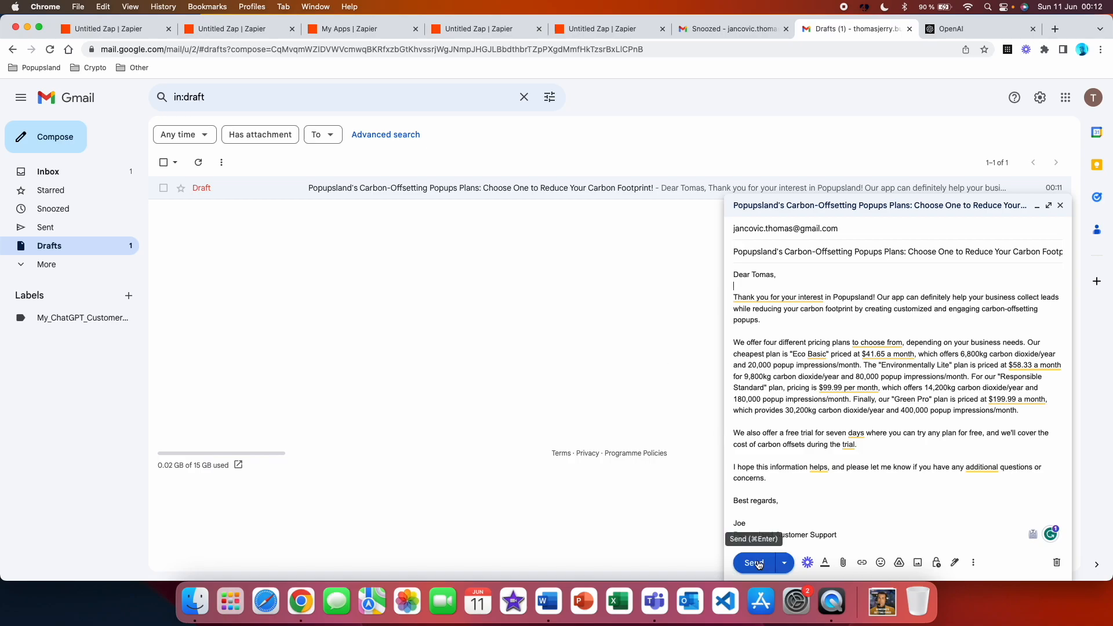
Return to Zapier and rename the untitled Zap as "ChatGPT customer support"
{"action": "triple_click", "coordinate": [109, 93]}
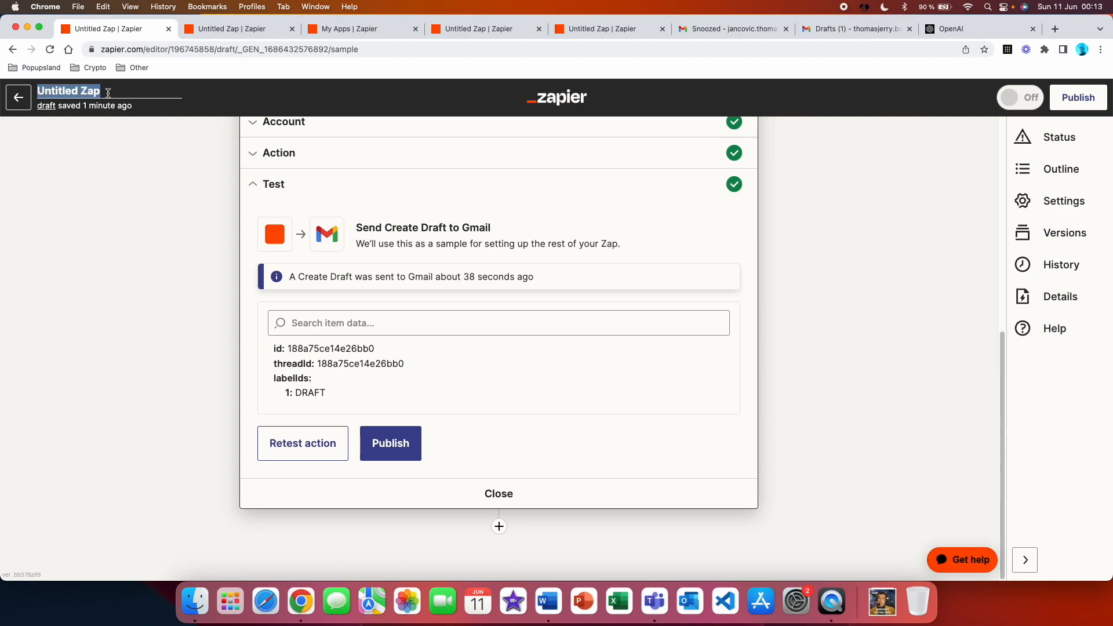
{"action": "type", "text": "C"}
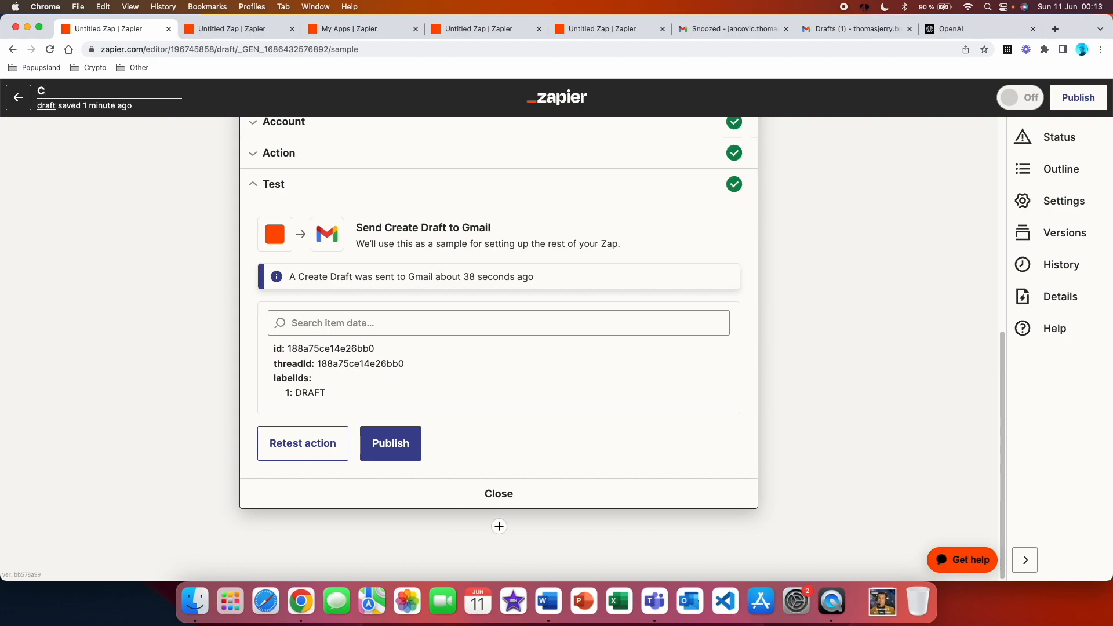
{"action": "type", "text": "hatGPT customer support"}
{"action": "key", "text": "Return"}
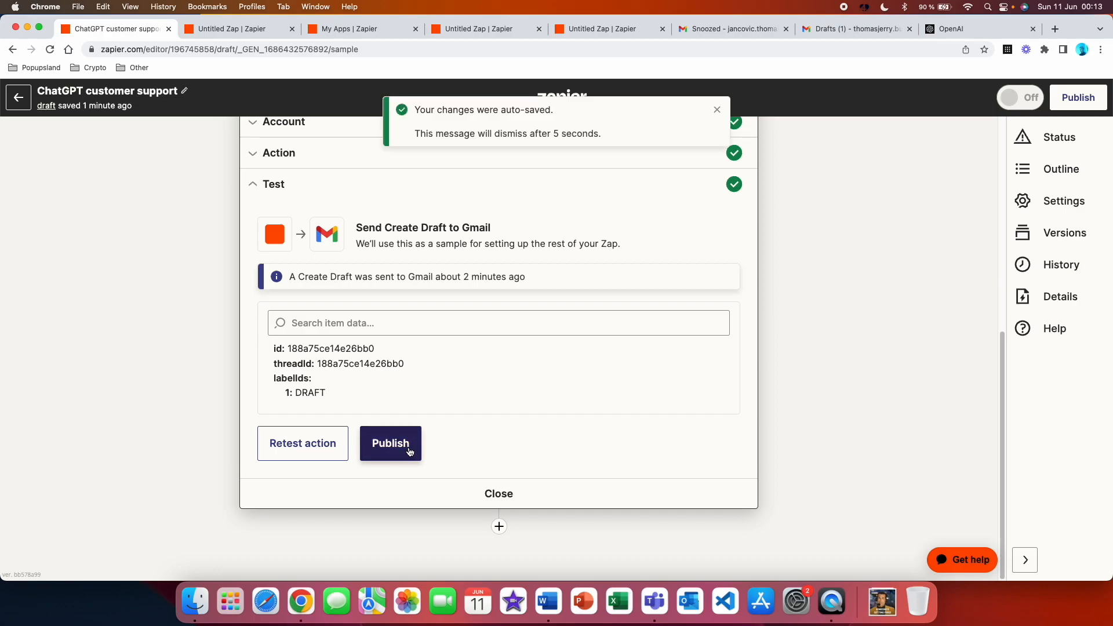
{"action": "scroll", "coordinate": [456, 432], "scroll_direction": "up", "scroll_amount": 7}
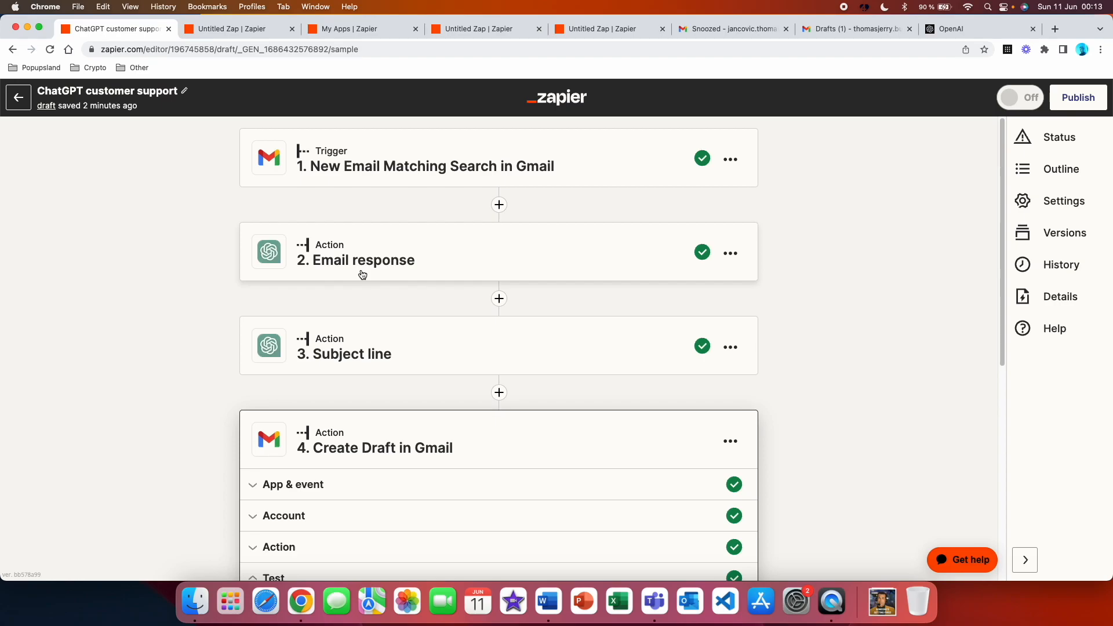
{"action": "scroll", "coordinate": [362, 274], "scroll_direction": "down", "scroll_amount": 4}
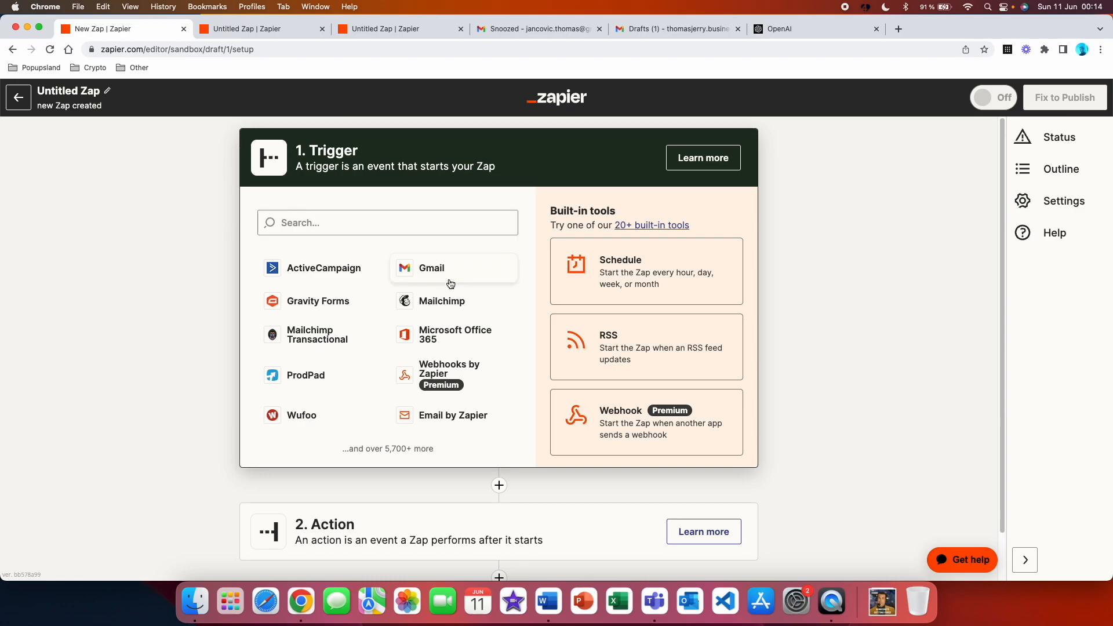
Set the new Zap's trigger to Gmail with the New Labeled Email event and accept the connected Gmail account
{"action": "left_click", "coordinate": [451, 283]}
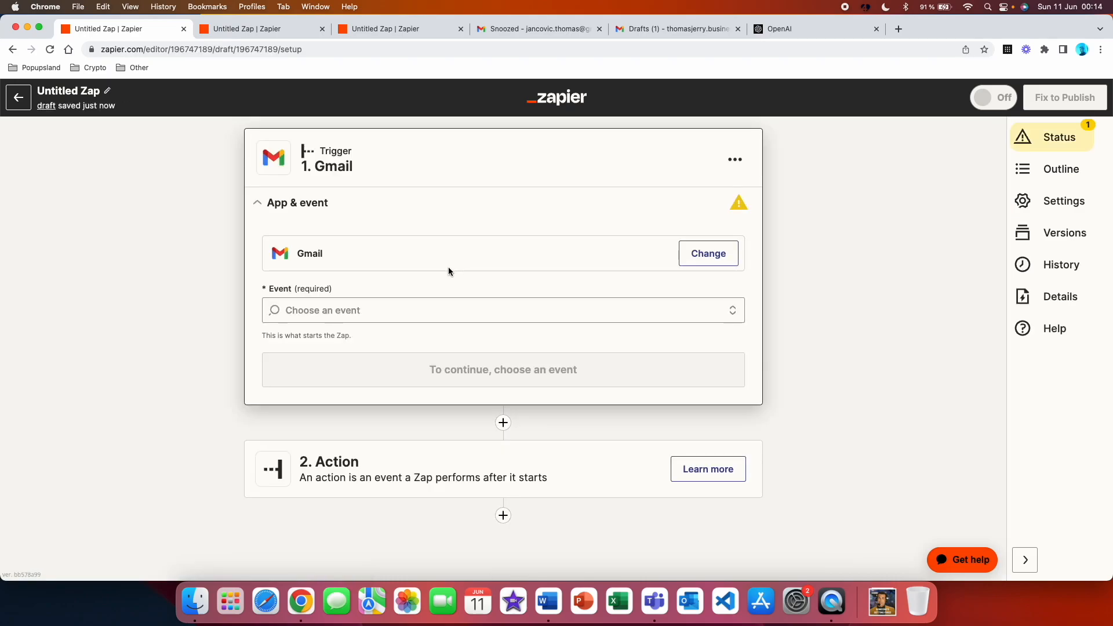
{"action": "left_click", "coordinate": [433, 299]}
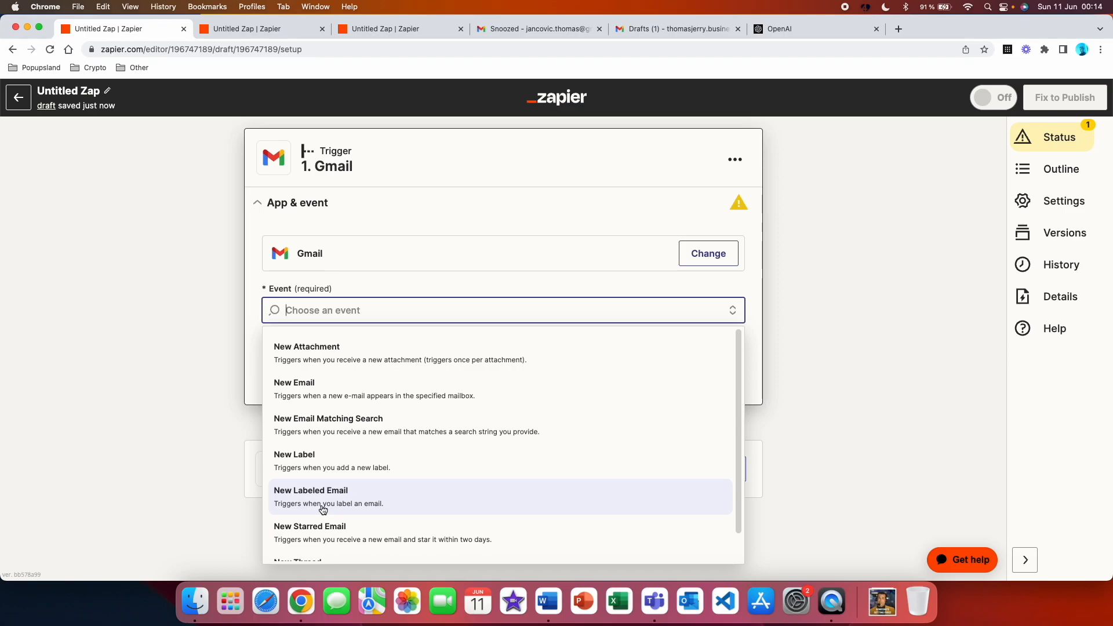
{"action": "left_click", "coordinate": [399, 504]}
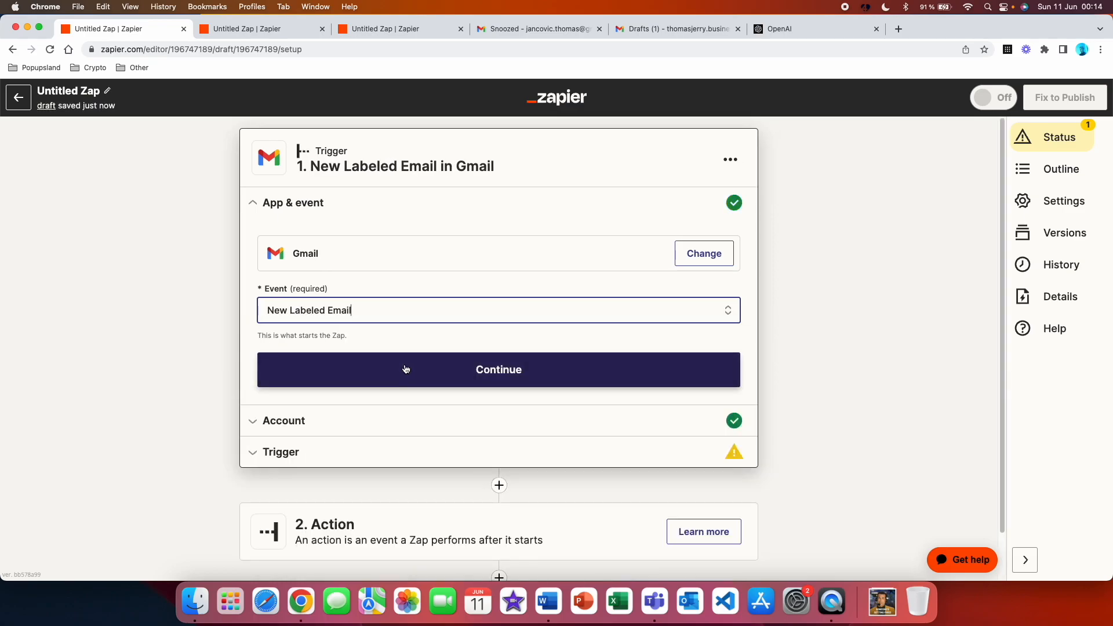
{"action": "left_click", "coordinate": [405, 369]}
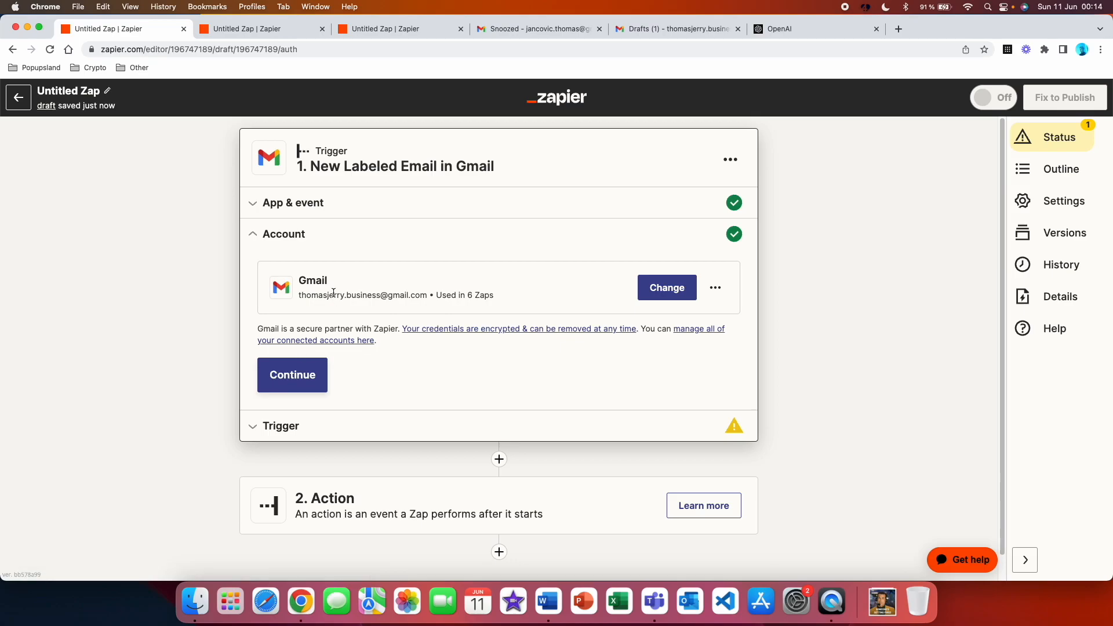
{"action": "left_click", "coordinate": [315, 371]}
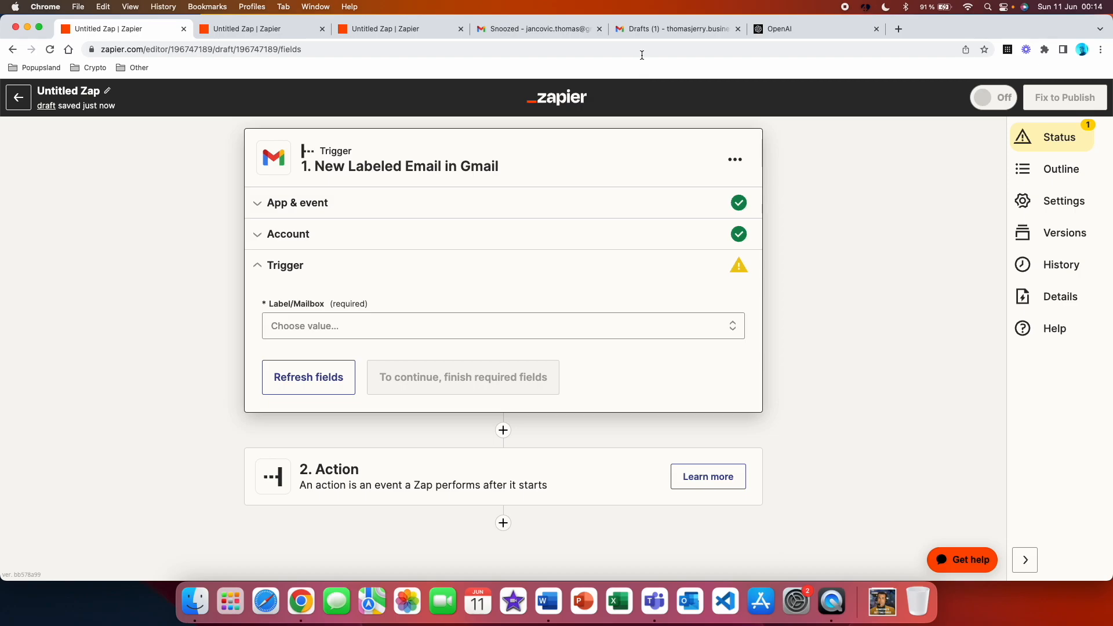
Switch to Gmail and create a new label named "ChatGPT_Customer_Support"
{"action": "left_click", "coordinate": [642, 34]}
{"action": "left_click", "coordinate": [128, 296]}
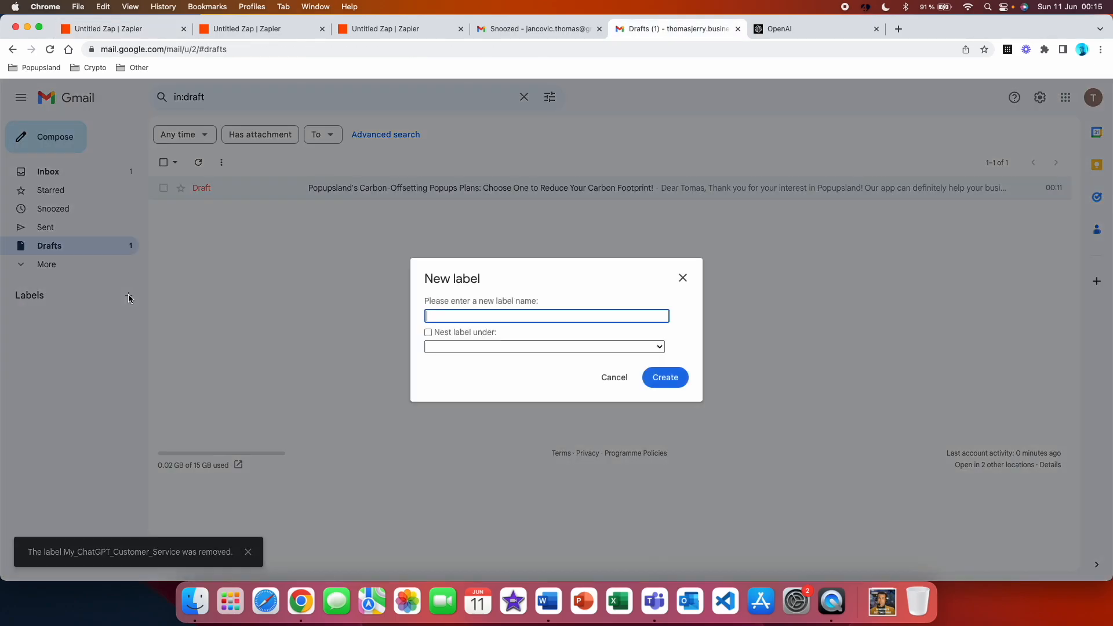
{"action": "type", "text": "ChatGPT_Customer_Support"}
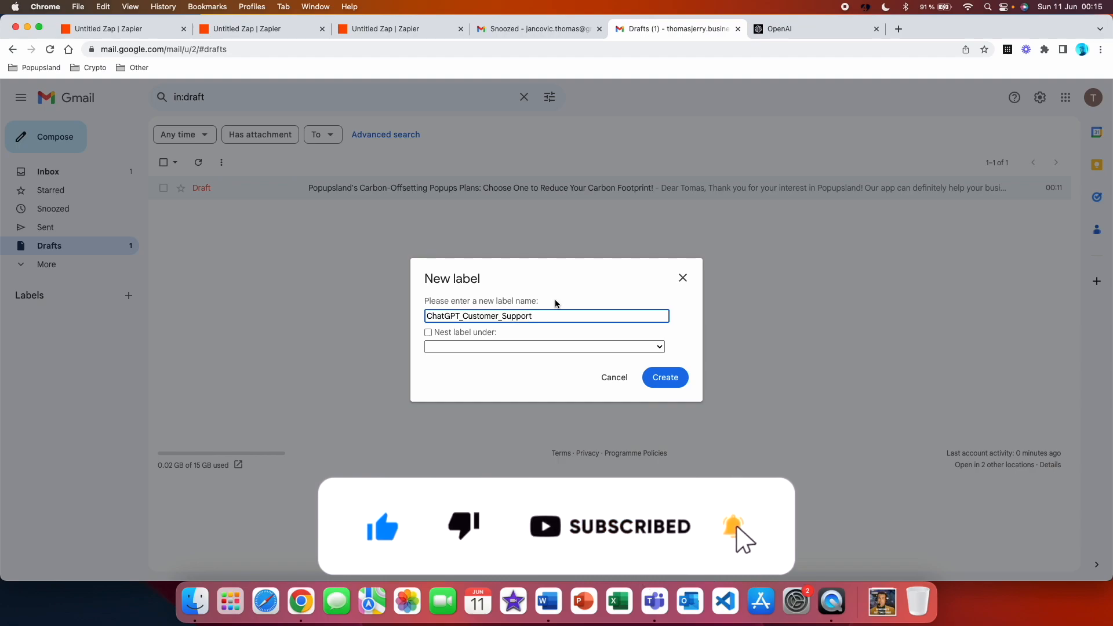
{"action": "left_click", "coordinate": [654, 386]}
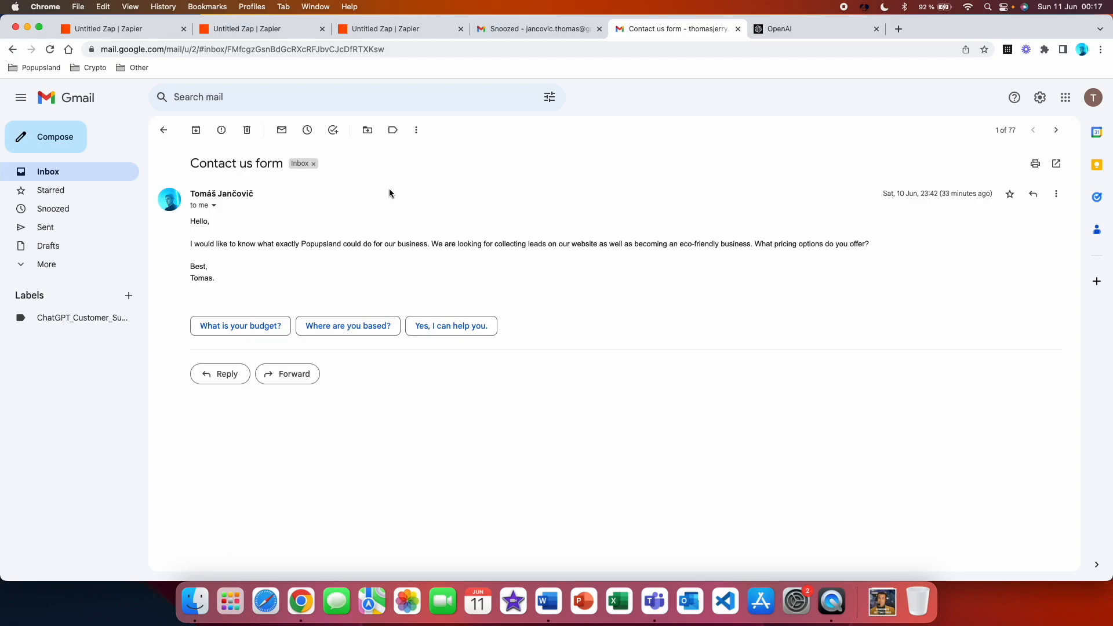
Apply the ChatGPT_Customer_Support label to the open "Contact us form" email
{"action": "left_click", "coordinate": [393, 134]}
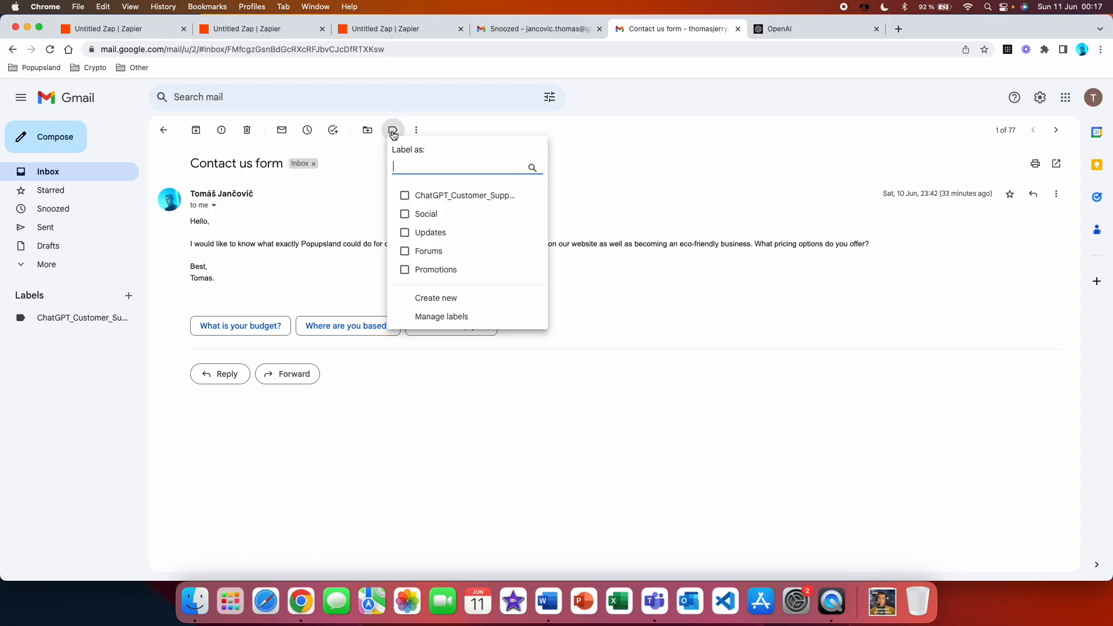
{"action": "left_click", "coordinate": [404, 195]}
{"action": "left_click", "coordinate": [422, 293]}
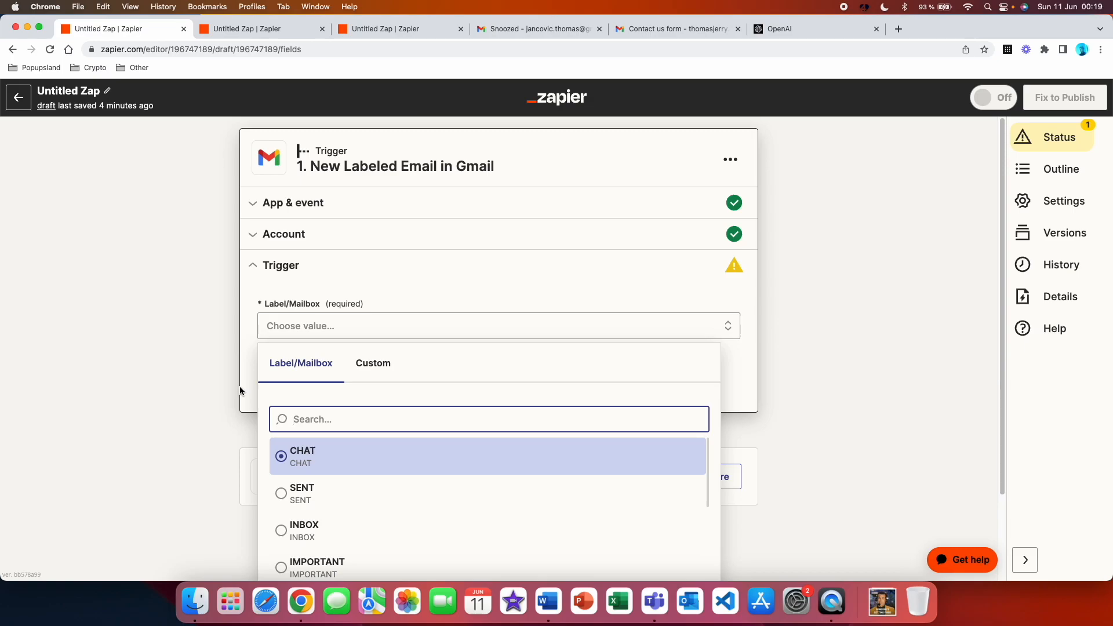
In Zapier, set the trigger's Label/Mailbox to ChatGPT_Customer_Support
{"action": "scroll", "coordinate": [241, 391], "scroll_direction": "down", "scroll_amount": 2}
{"action": "scroll", "coordinate": [331, 422], "scroll_direction": "down", "scroll_amount": 8}
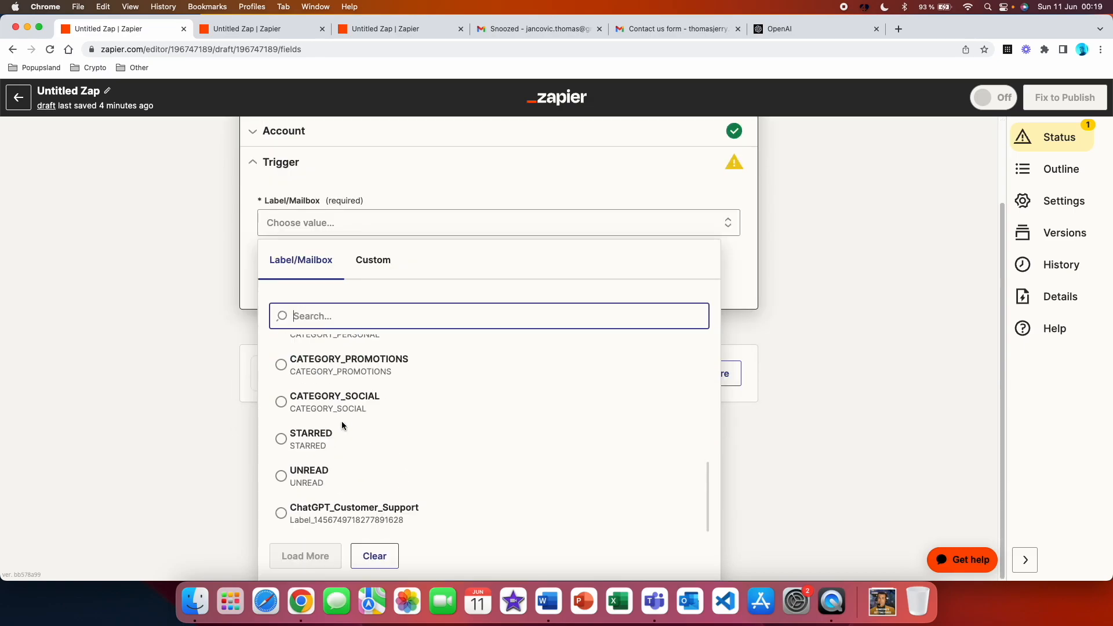
{"action": "left_click", "coordinate": [360, 518]}
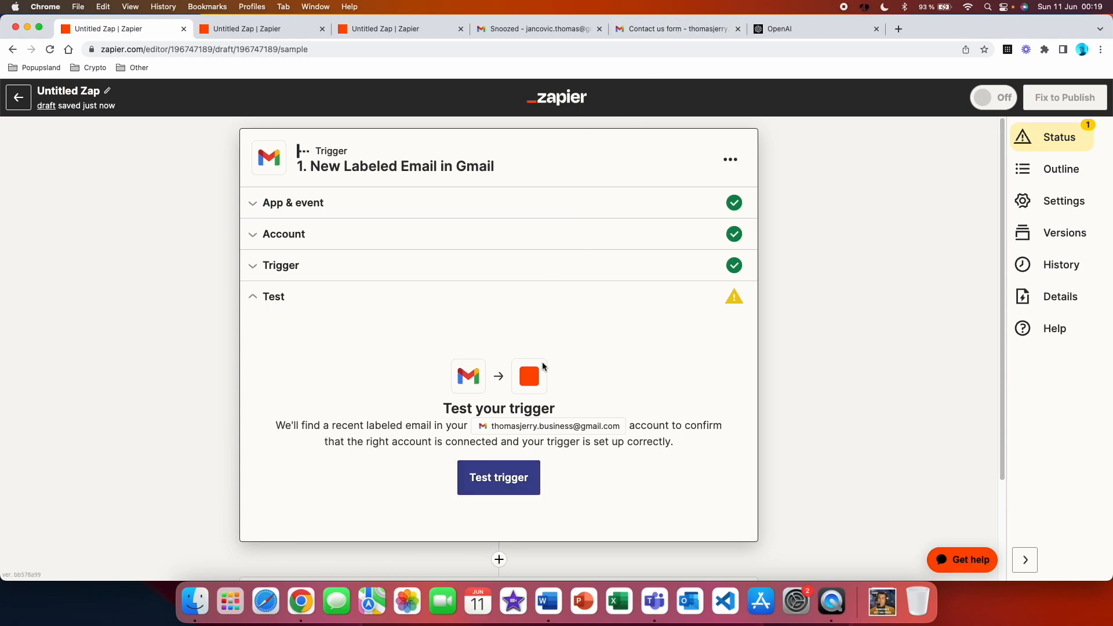
Test the New Labeled Email trigger, review the sample email data and continue to the action step
{"action": "left_click", "coordinate": [497, 481]}
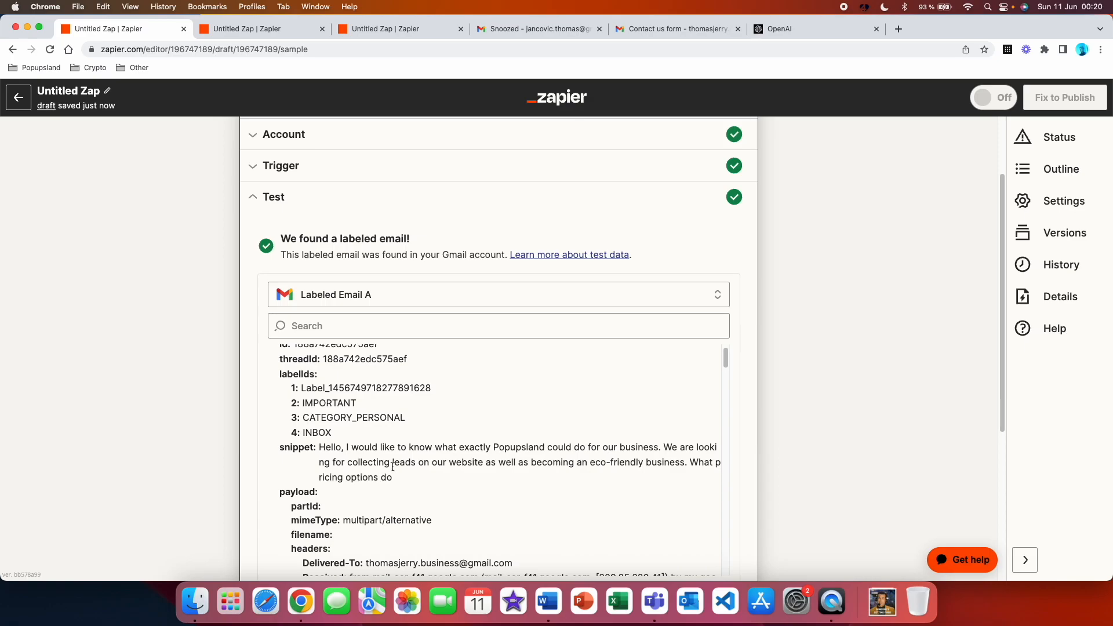
{"action": "scroll", "coordinate": [514, 346], "scroll_direction": "down", "scroll_amount": 10}
{"action": "left_click", "coordinate": [514, 348]}
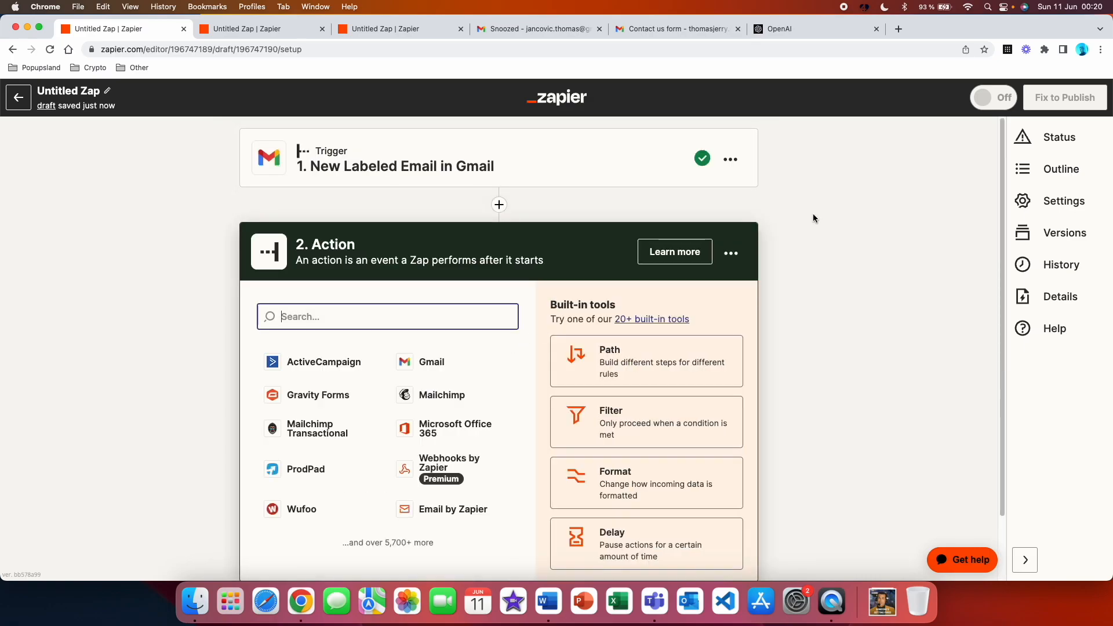
Switch to Gmail to check the label on the "Contact us form" email, and return to Zapier
{"action": "left_click", "coordinate": [667, 32]}
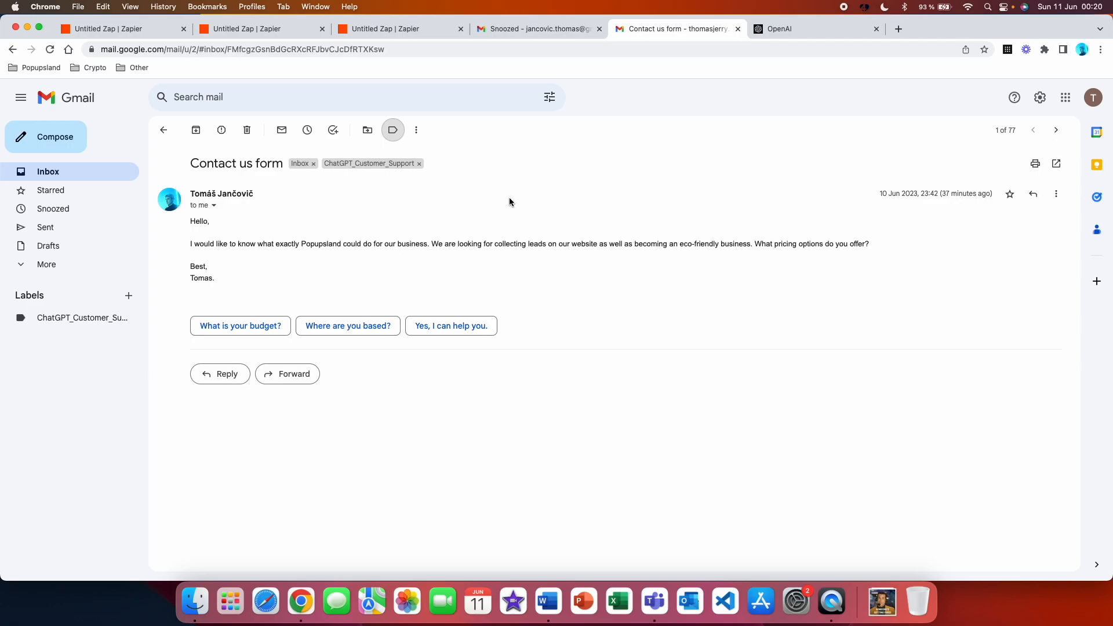
{"action": "key", "text": "super+1"}
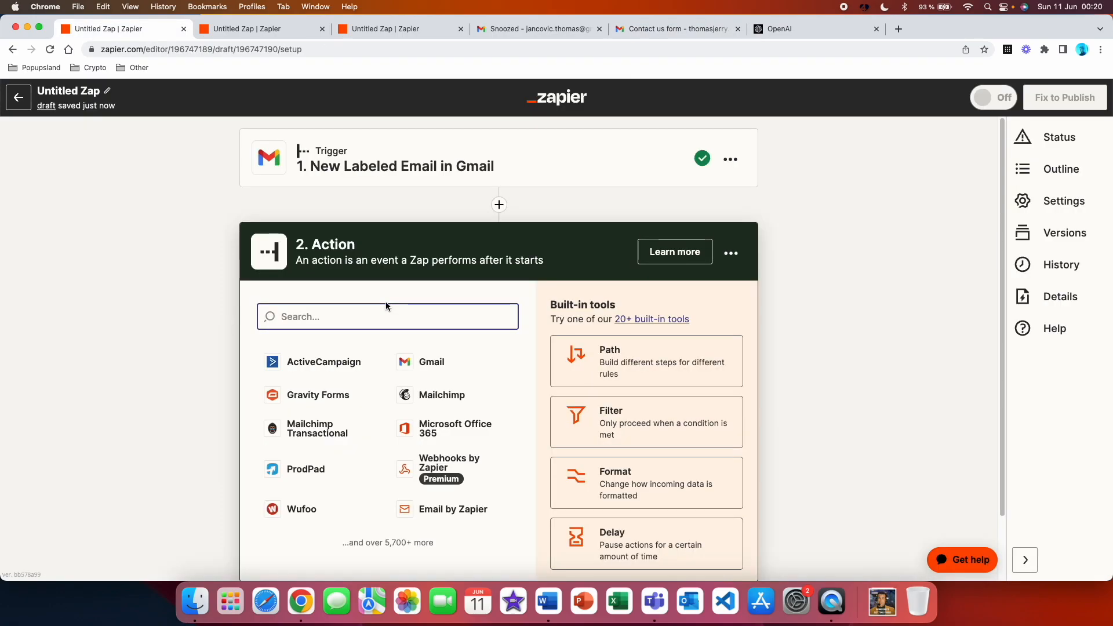
Set the second step to ChatGPT with the Conversation event and accept the connected account
{"action": "type", "text": "chatgpt"}
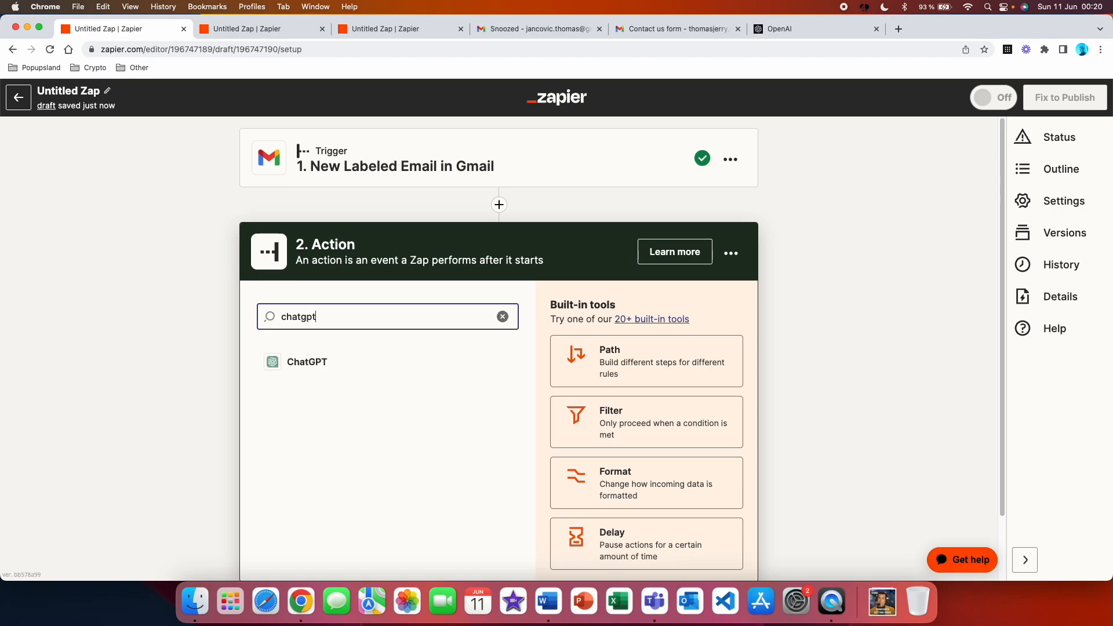
{"action": "left_click", "coordinate": [319, 364]}
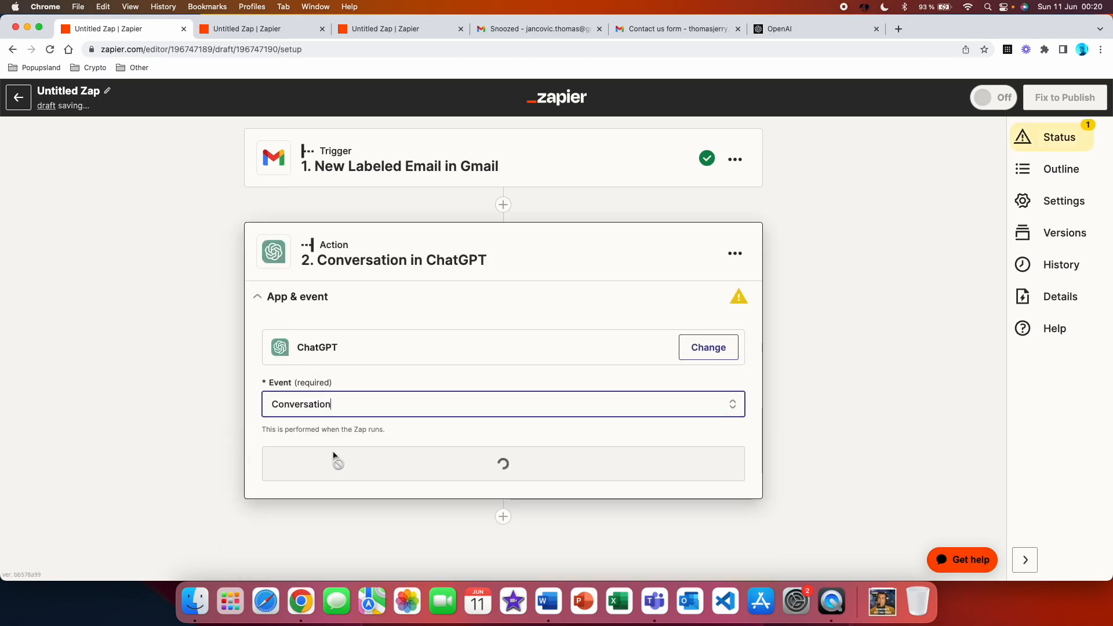
{"action": "left_click", "coordinate": [380, 462]}
{"action": "left_click", "coordinate": [318, 455]}
Complete the "Respond to:" line of the User Message with the trigger email's Body Plain field in parentheses
{"action": "scroll", "coordinate": [486, 454], "scroll_direction": "down", "scroll_amount": 2}
{"action": "scroll", "coordinate": [242, 349], "scroll_direction": "down", "scroll_amount": 2}
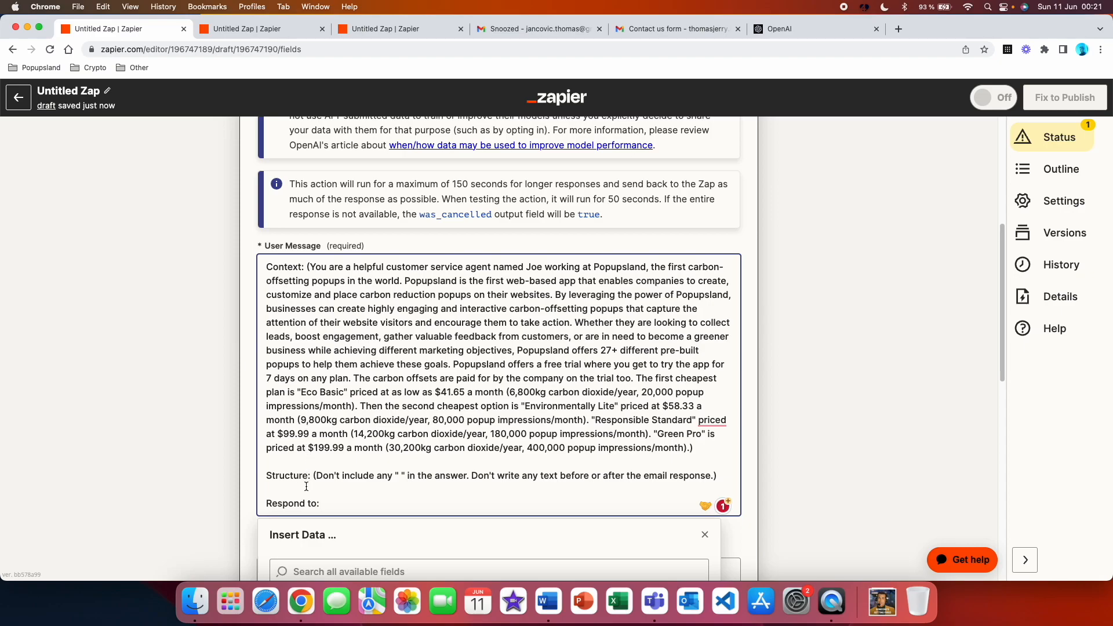
{"action": "type", "text": "("}
{"action": "scroll", "coordinate": [377, 382], "scroll_direction": "down", "scroll_amount": 5}
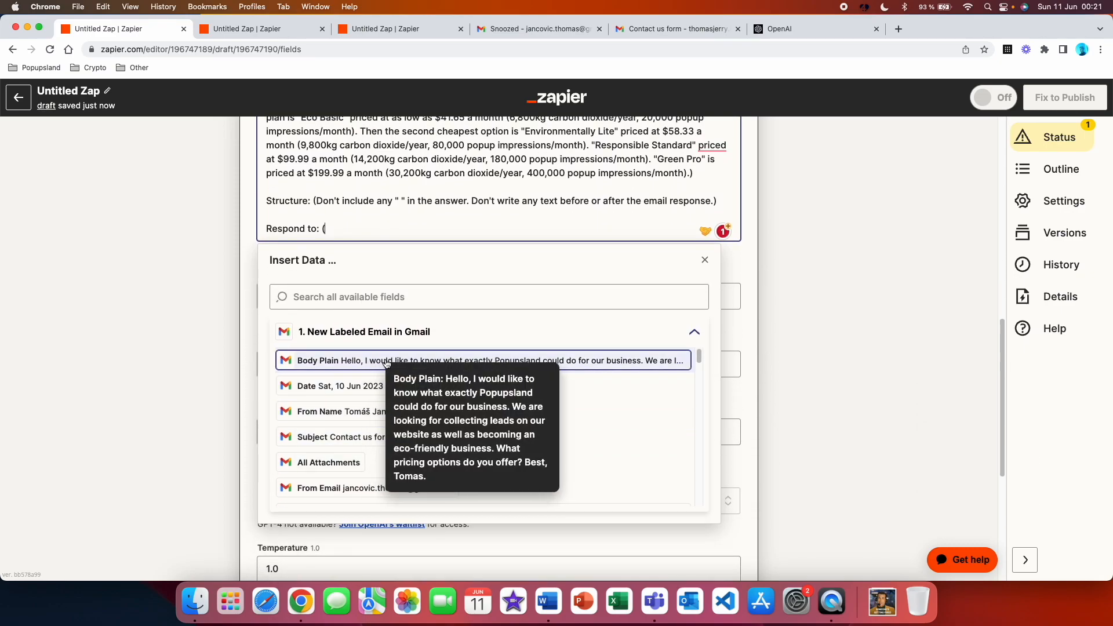
{"action": "left_click", "coordinate": [464, 367]}
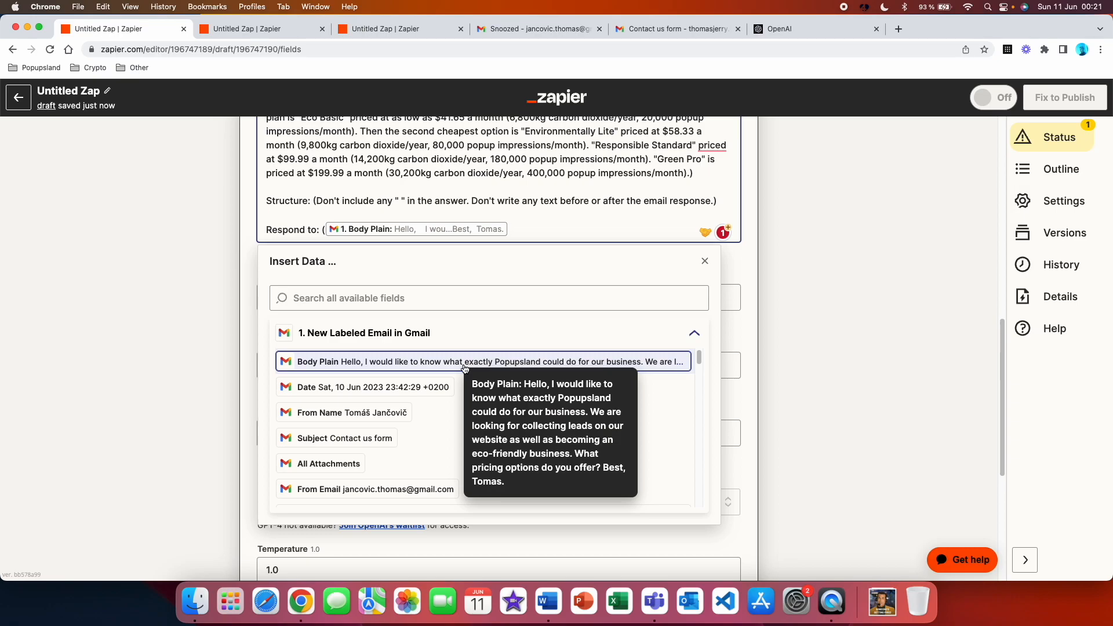
{"action": "type", "text": ")"}
{"action": "left_click", "coordinate": [192, 226]}
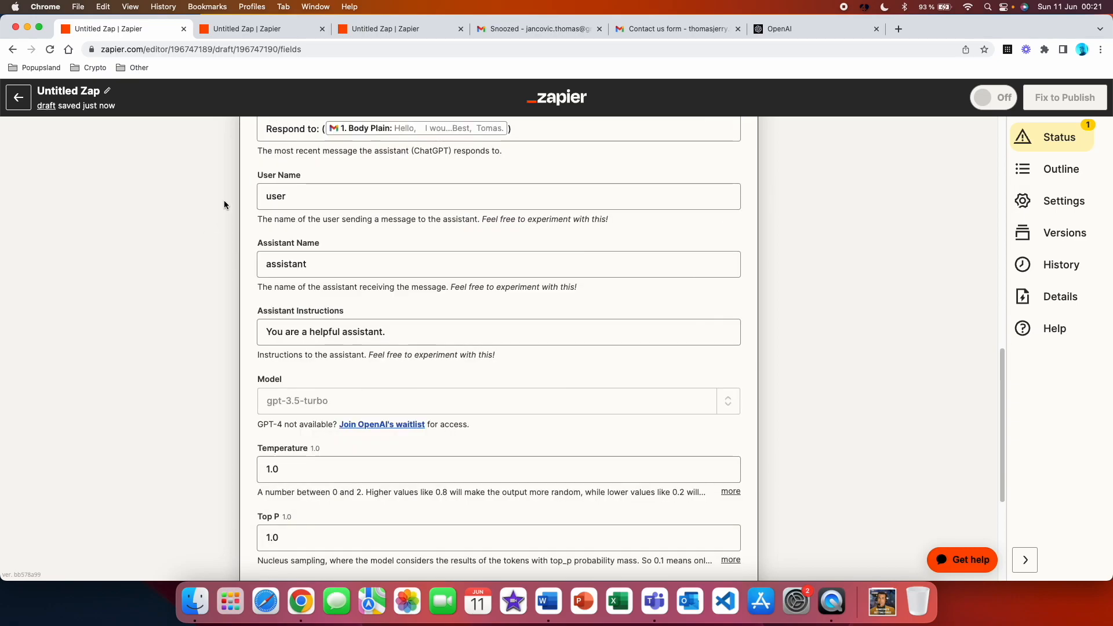
Change the Assistant Instructions to "You are a helpful customer support assistant."
{"action": "left_click", "coordinate": [348, 331]}
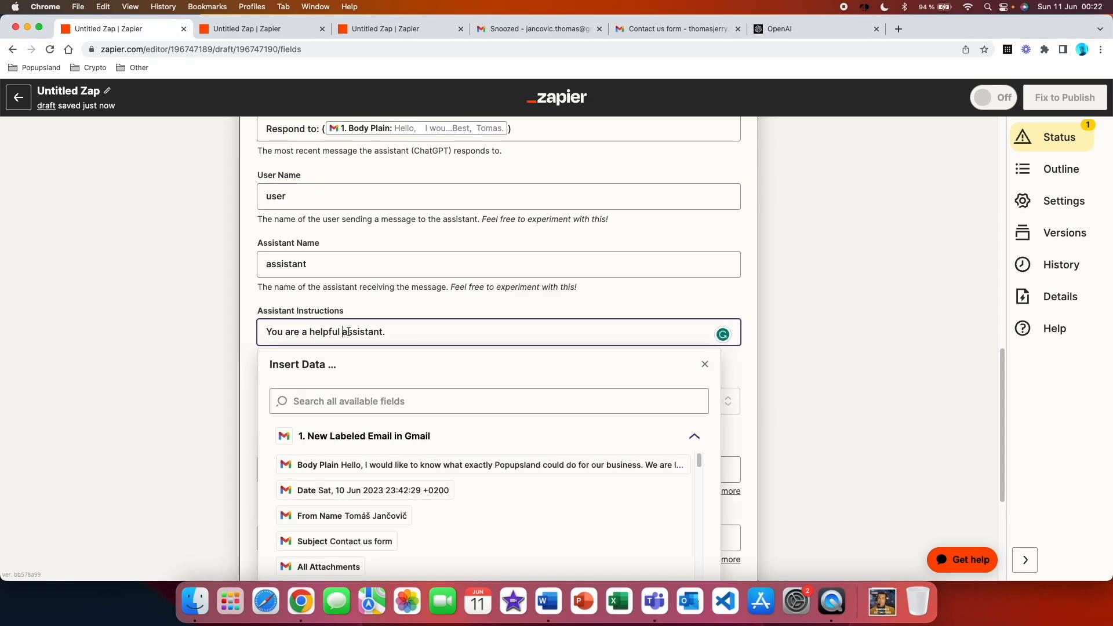
{"action": "type", "text": "customer suppor"}
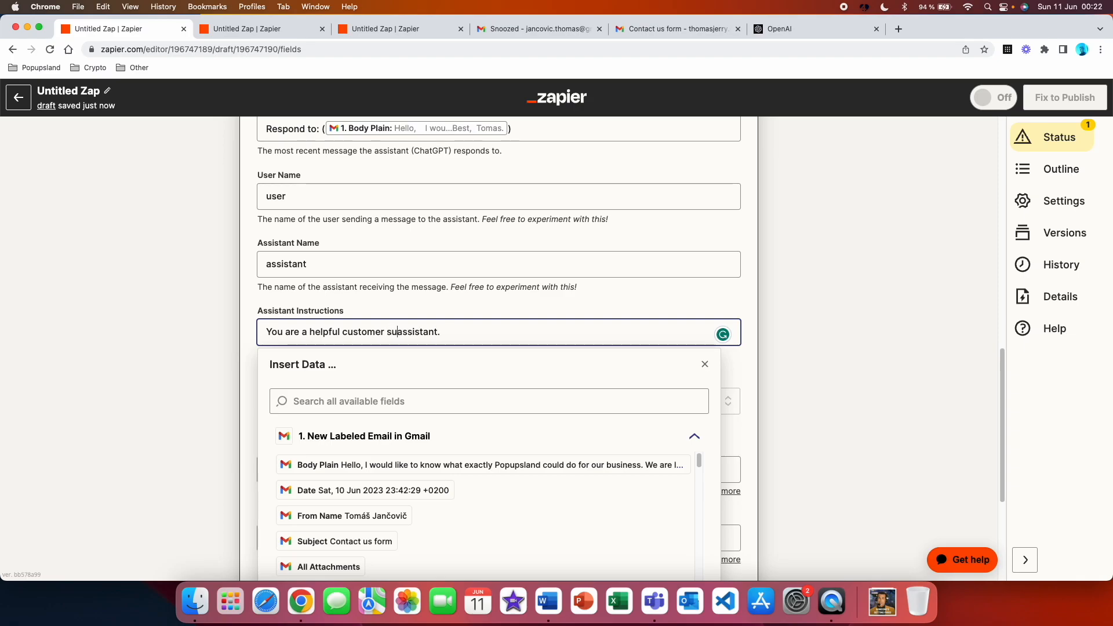
{"action": "type", "text": "t"}
{"action": "left_click", "coordinate": [196, 321]}
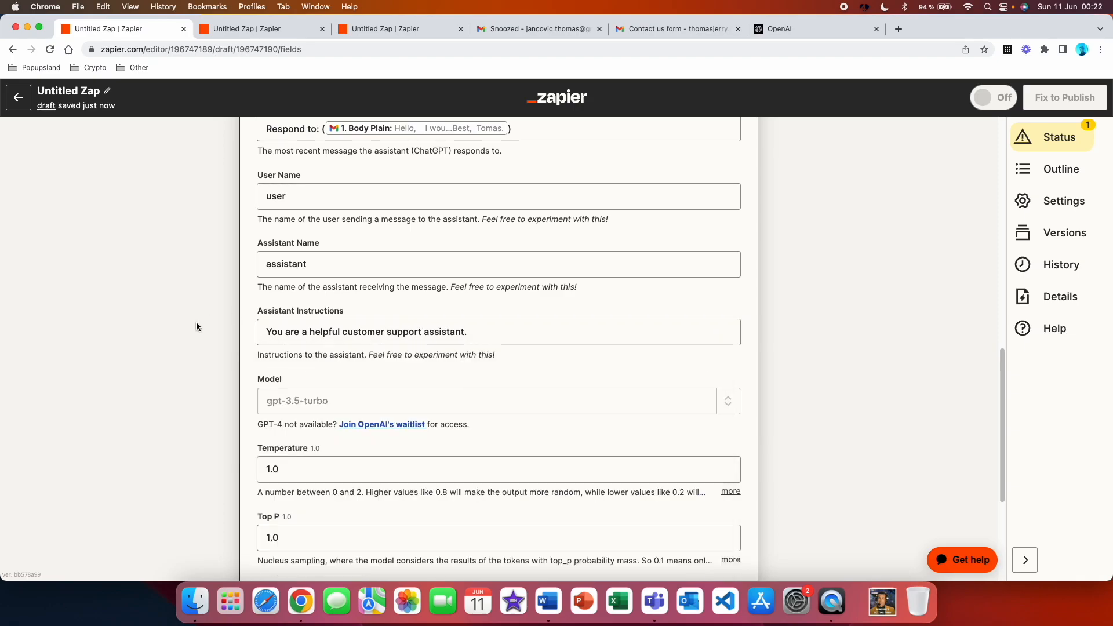
Keep the remaining ChatGPT settings, run the action's test and review the generated reply in the output
{"action": "scroll", "coordinate": [210, 362], "scroll_direction": "down", "scroll_amount": 1}
{"action": "scroll", "coordinate": [210, 366], "scroll_direction": "down", "scroll_amount": 2}
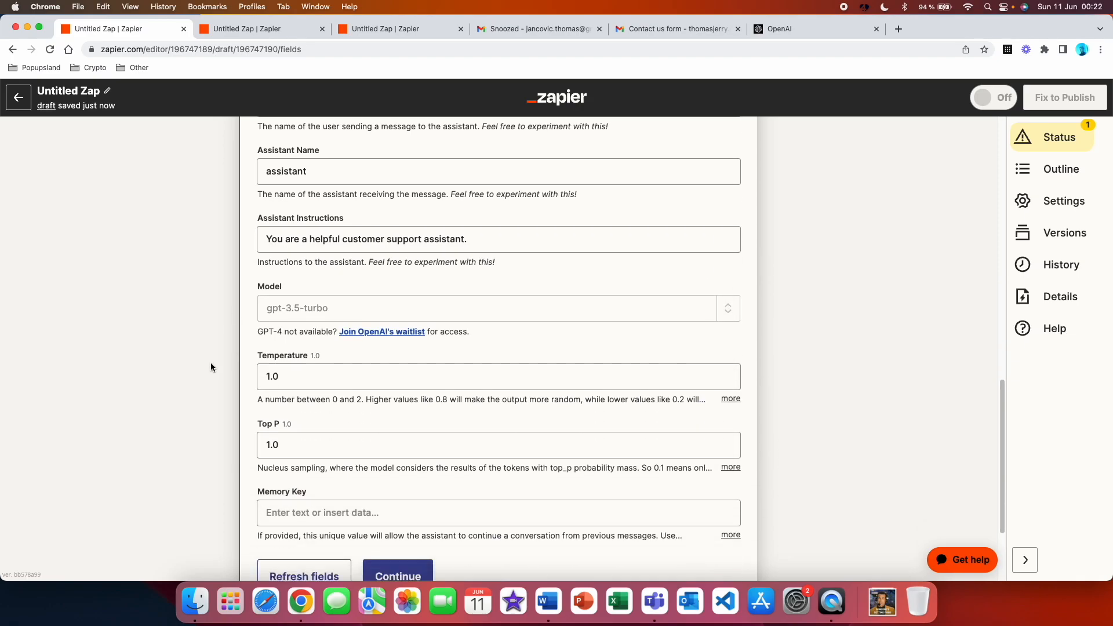
{"action": "scroll", "coordinate": [210, 367], "scroll_direction": "down", "scroll_amount": 3}
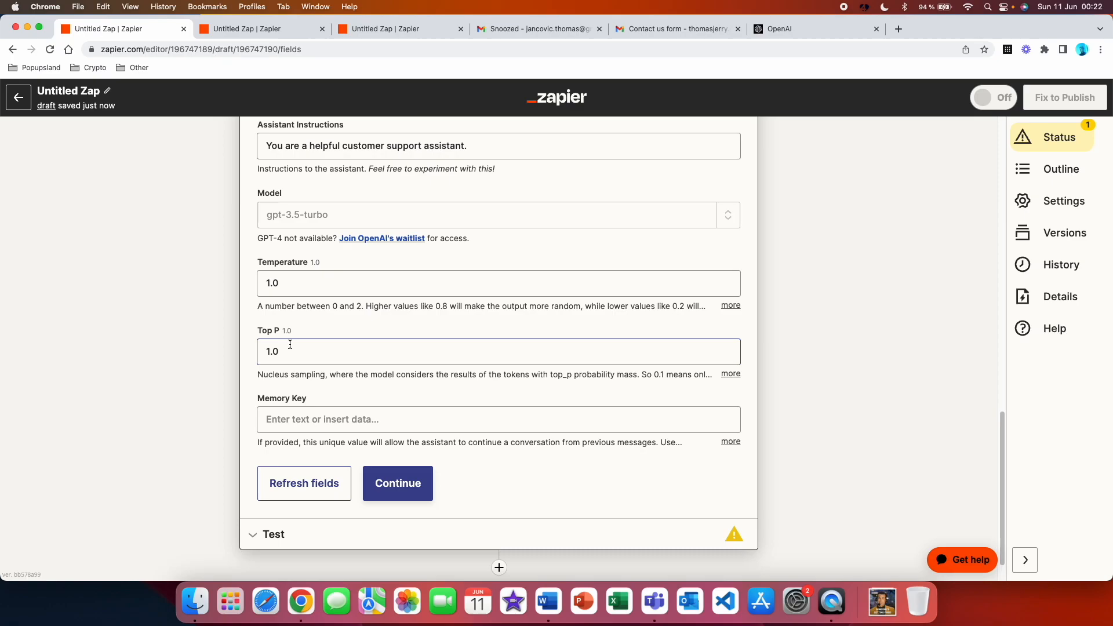
{"action": "scroll", "coordinate": [315, 347], "scroll_direction": "down", "scroll_amount": 1}
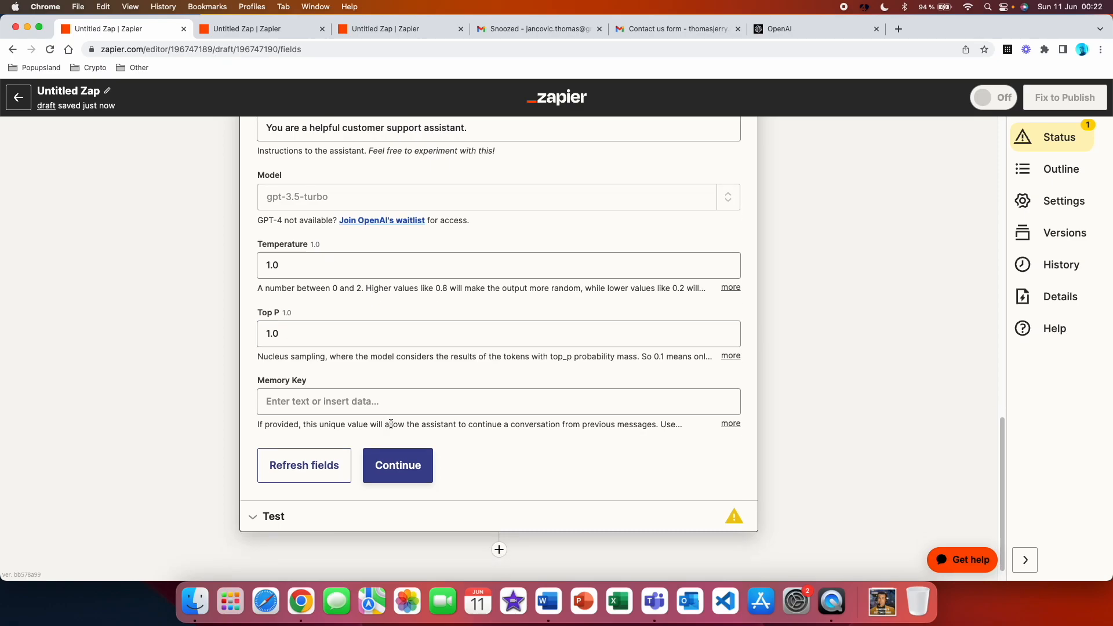
{"action": "left_click", "coordinate": [407, 465]}
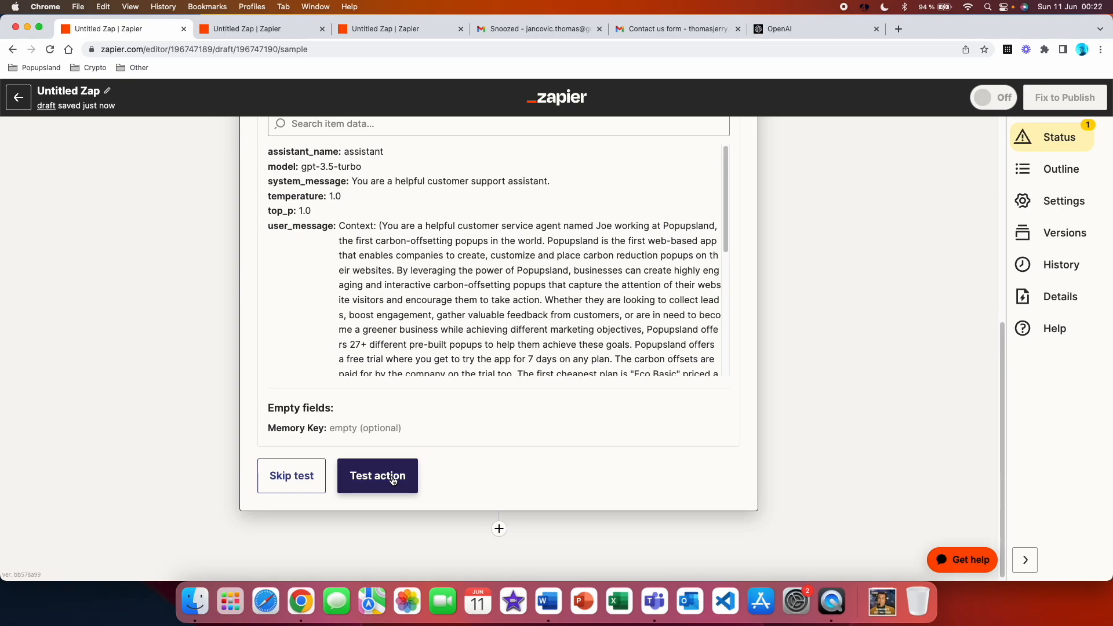
{"action": "left_click", "coordinate": [392, 477]}
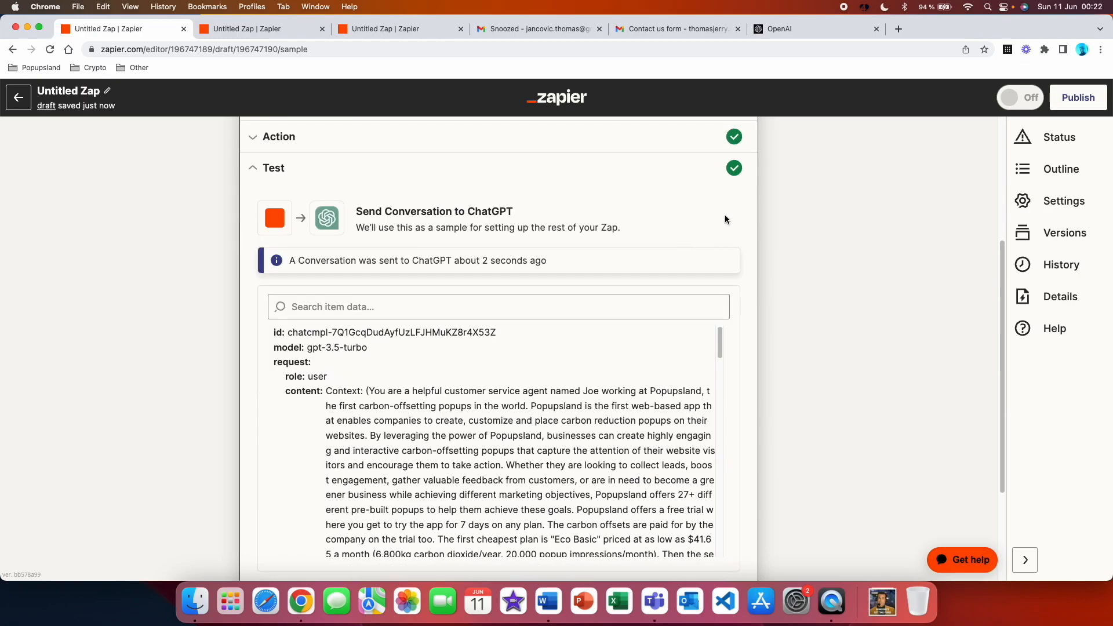
{"action": "scroll", "coordinate": [670, 313], "scroll_direction": "down", "scroll_amount": 10}
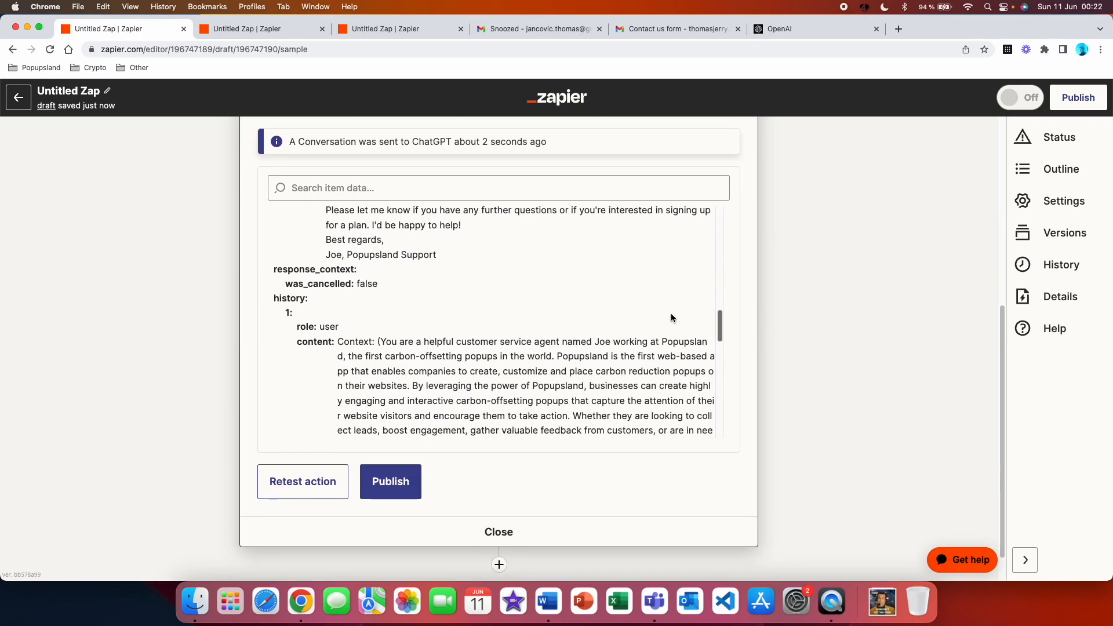
{"action": "scroll", "coordinate": [671, 313], "scroll_direction": "down", "scroll_amount": 10}
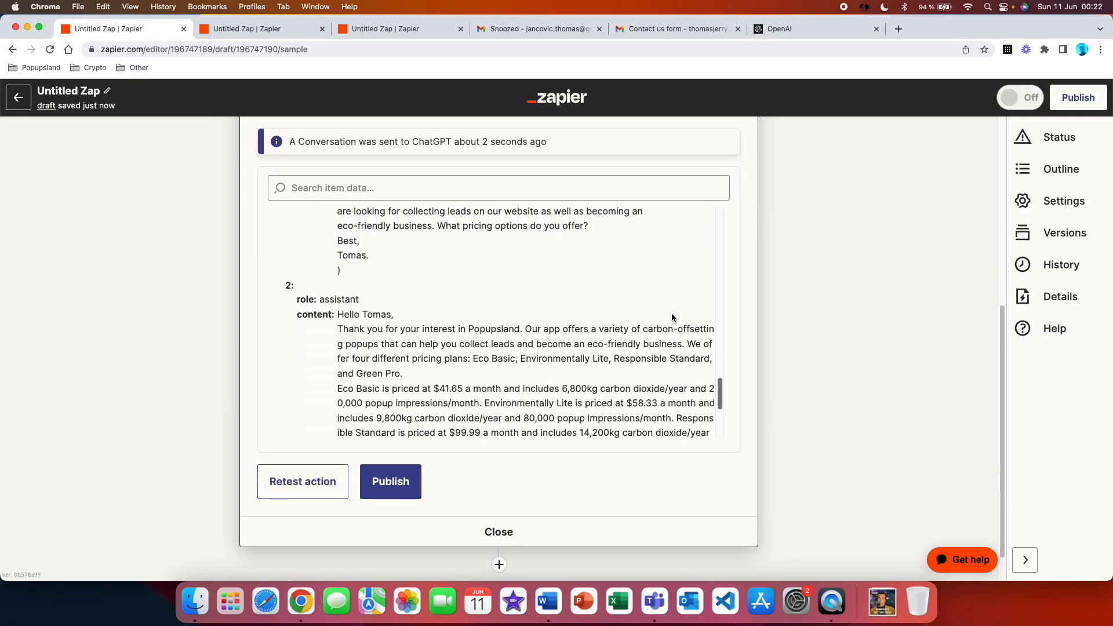
{"action": "scroll", "coordinate": [673, 317], "scroll_direction": "up", "scroll_amount": 2}
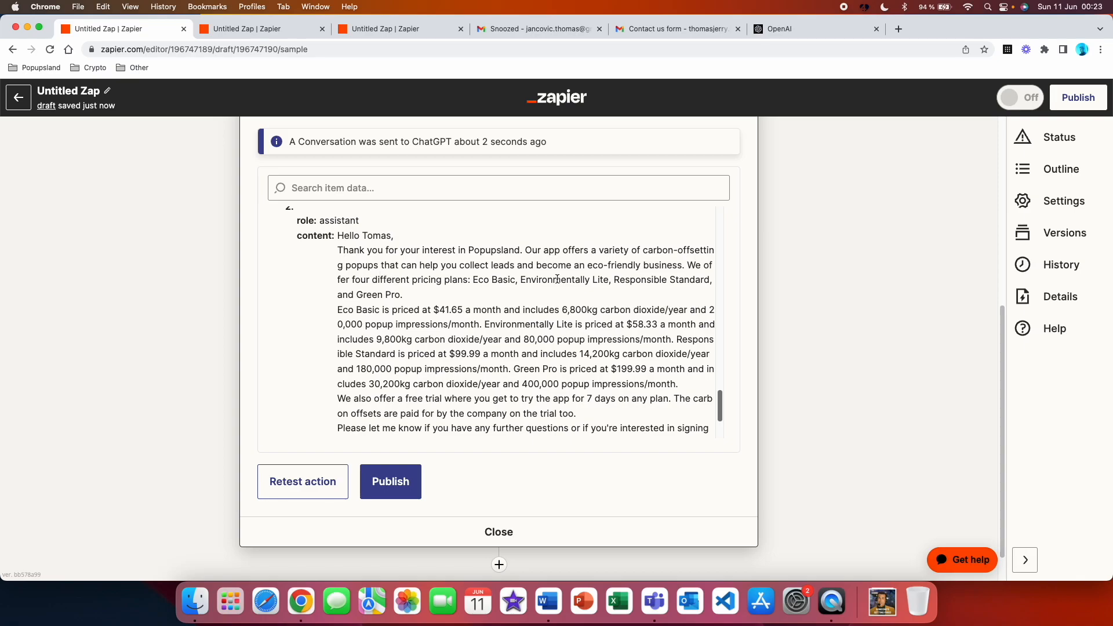
{"action": "scroll", "coordinate": [521, 300], "scroll_direction": "down", "scroll_amount": 4}
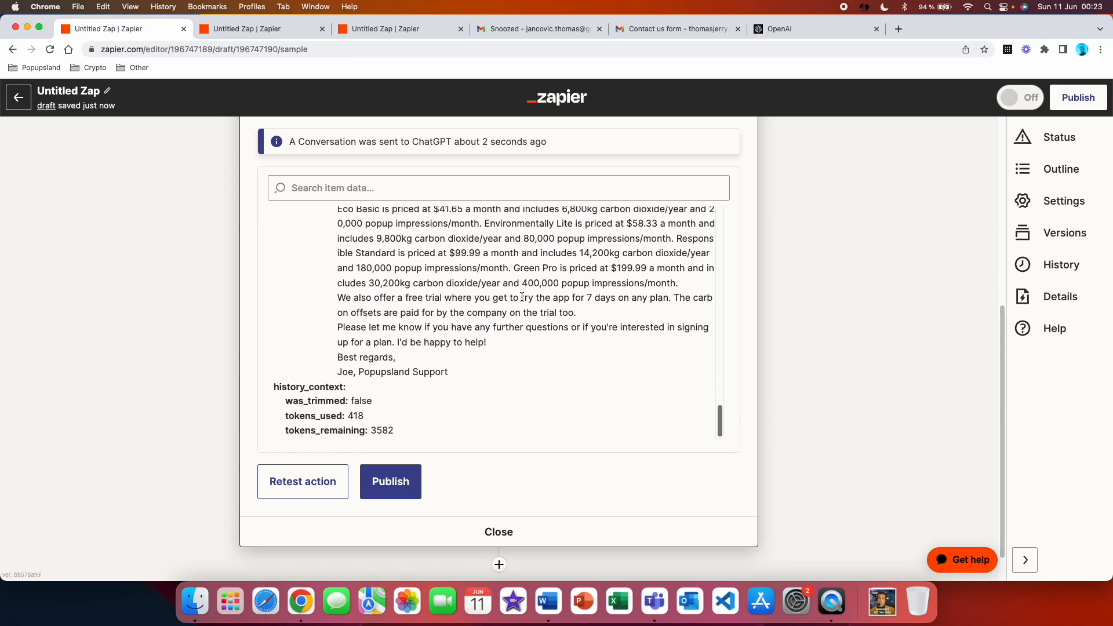
Add a third step using ChatGPT with the Conversation event and accept the connected account
{"action": "scroll", "coordinate": [434, 492], "scroll_direction": "down", "scroll_amount": 1}
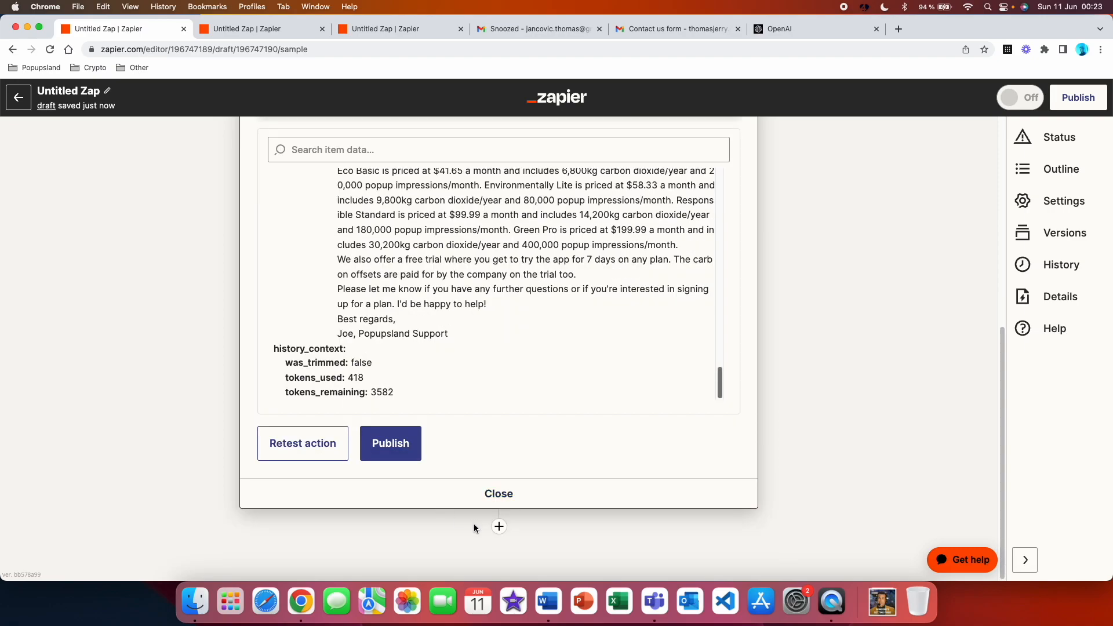
{"action": "left_click", "coordinate": [499, 527]}
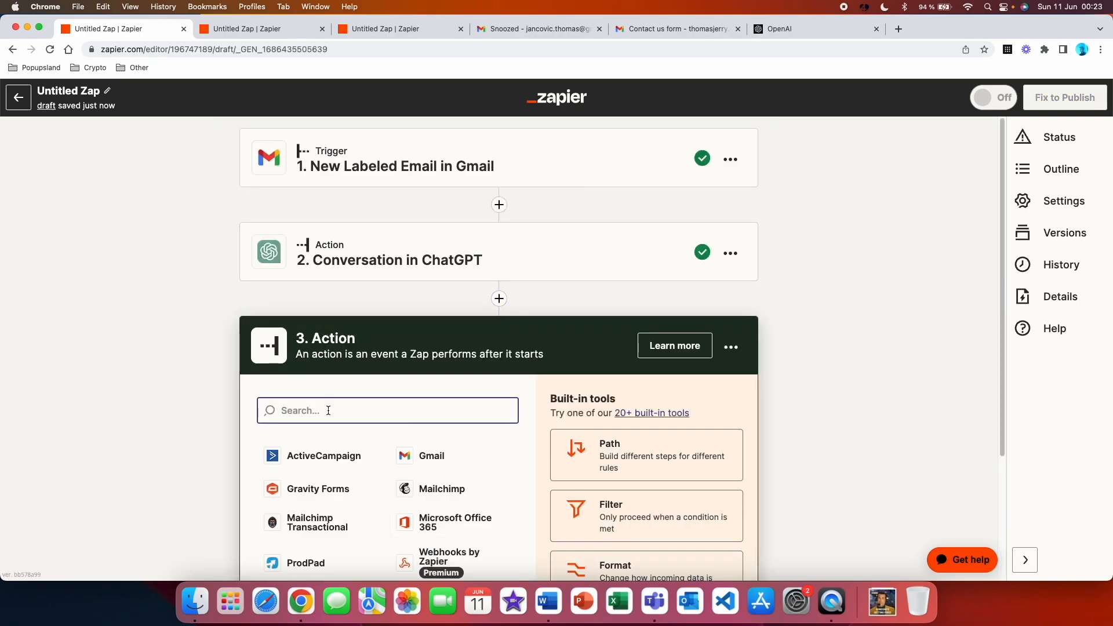
{"action": "type", "text": "chatgpt"}
{"action": "left_click", "coordinate": [316, 455]}
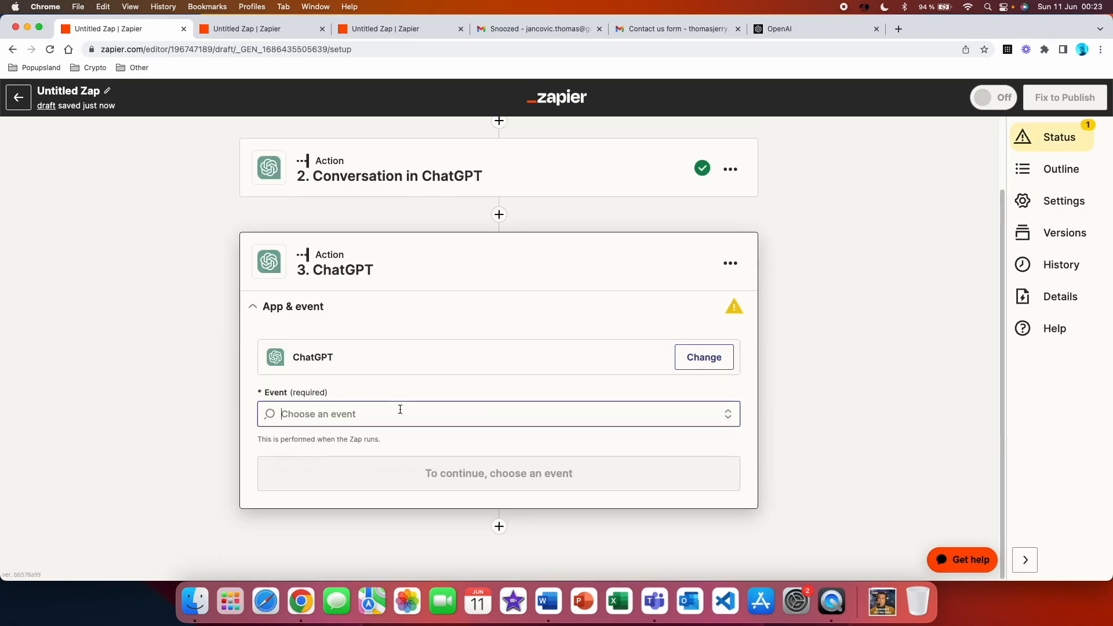
{"action": "left_click", "coordinate": [399, 411]}
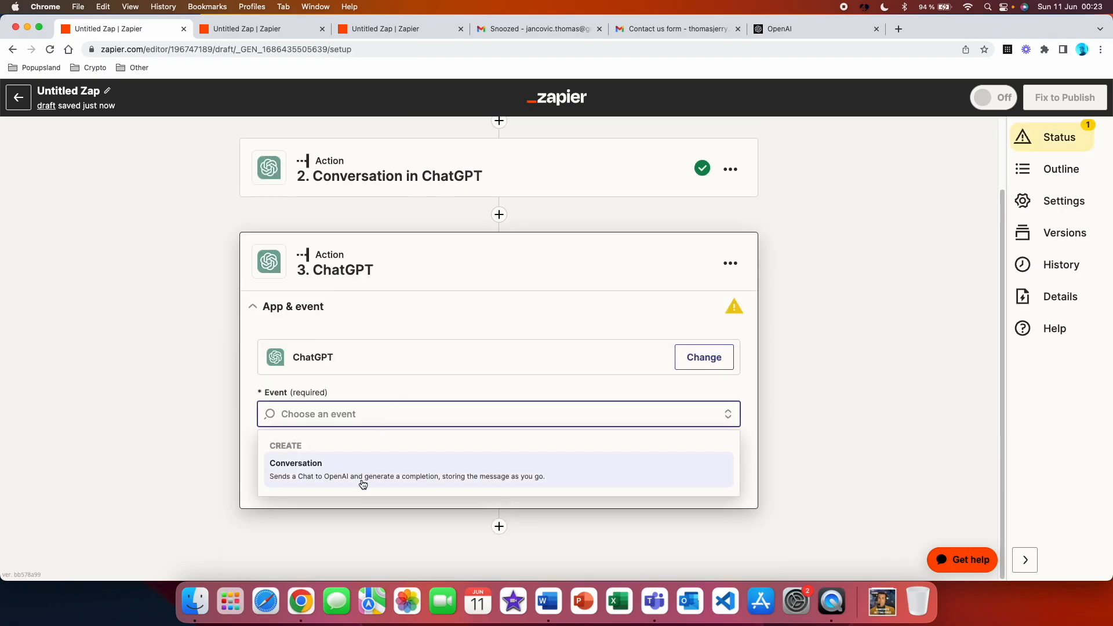
{"action": "left_click", "coordinate": [363, 483]}
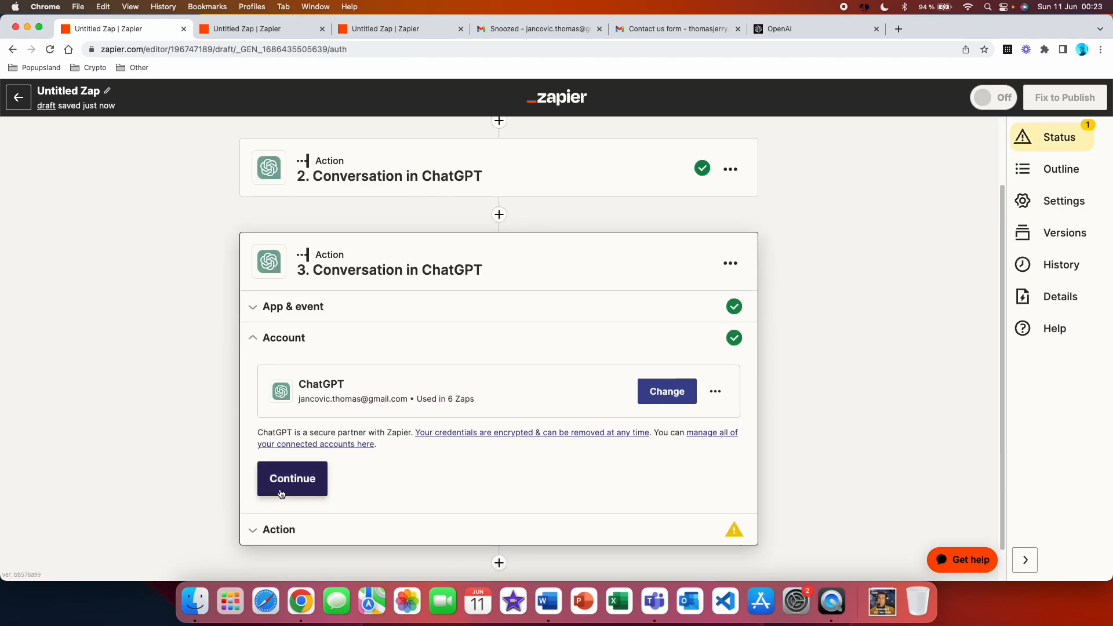
{"action": "left_click", "coordinate": [281, 493]}
Make the User Message request a subject line for step 2's Assistant Response Message, without " " or any text before or after it
{"action": "scroll", "coordinate": [363, 459], "scroll_direction": "down", "scroll_amount": 4}
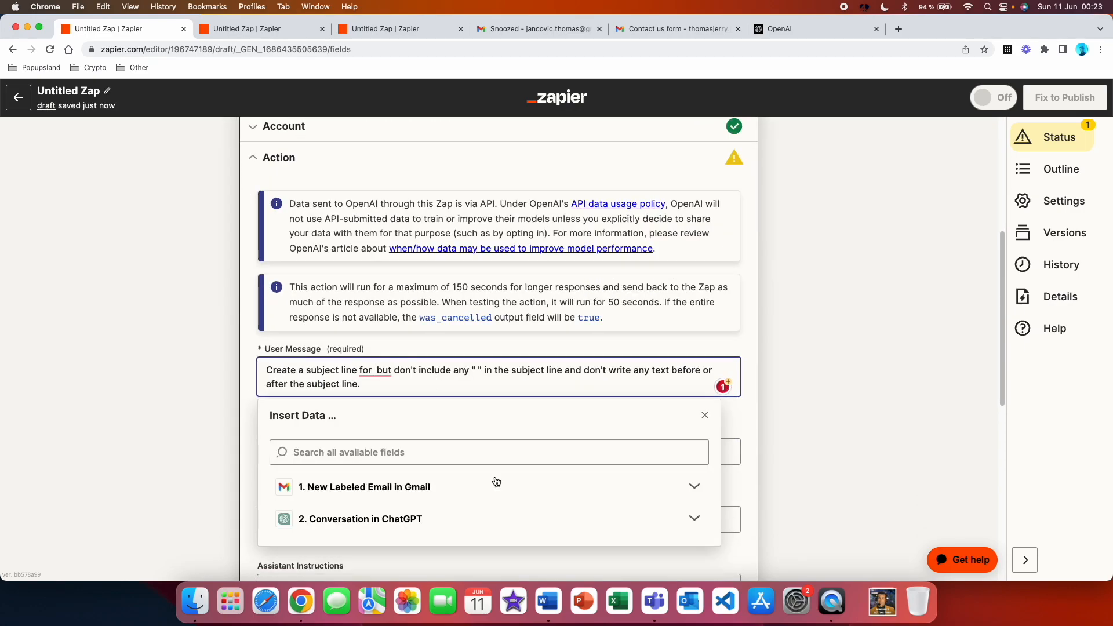
{"action": "left_click", "coordinate": [495, 518]}
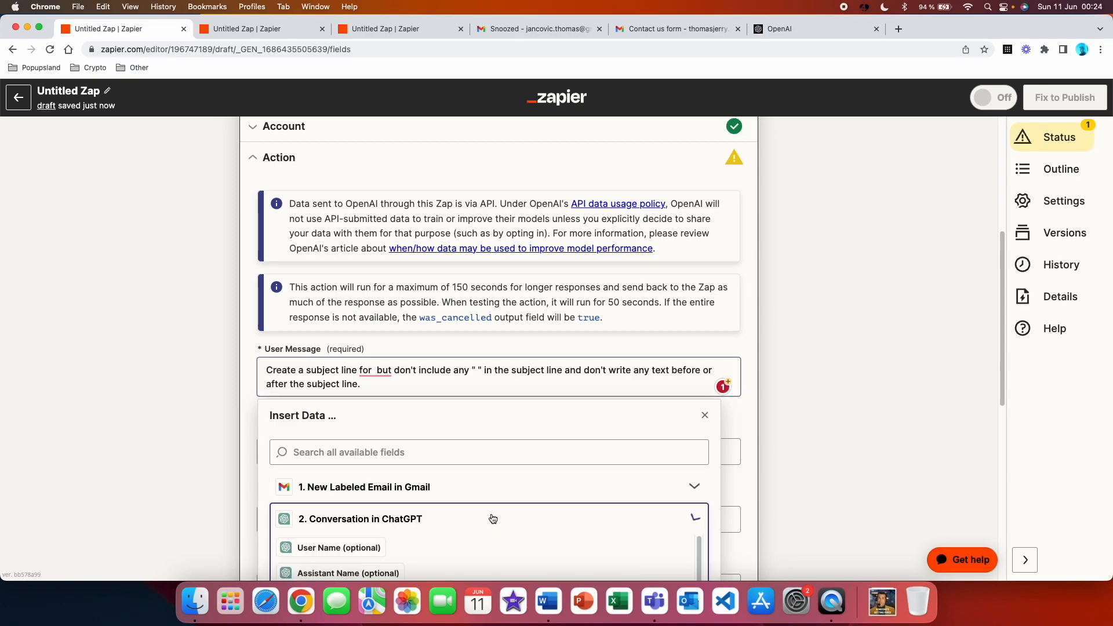
{"action": "scroll", "coordinate": [492, 467], "scroll_direction": "down", "scroll_amount": 10}
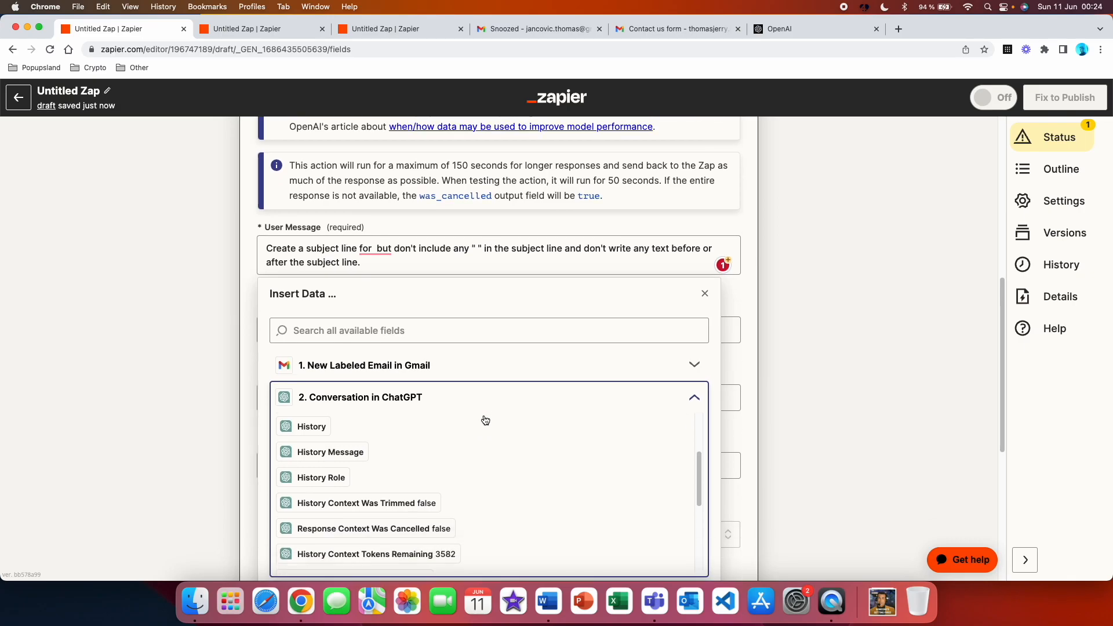
{"action": "scroll", "coordinate": [518, 401], "scroll_direction": "up", "scroll_amount": 5}
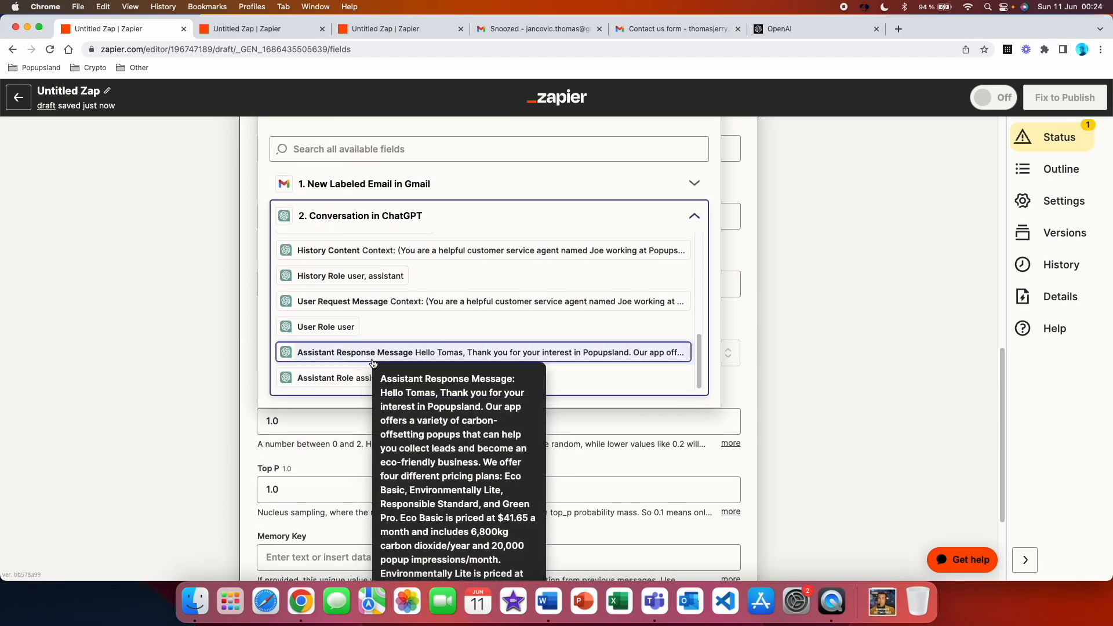
{"action": "left_click", "coordinate": [413, 352]}
Set the Assistant Instructions to "You are a helpful customer support assistant for Popupsland."
{"action": "left_click", "coordinate": [340, 566]}
{"action": "type", "text": "customer support assistant "}
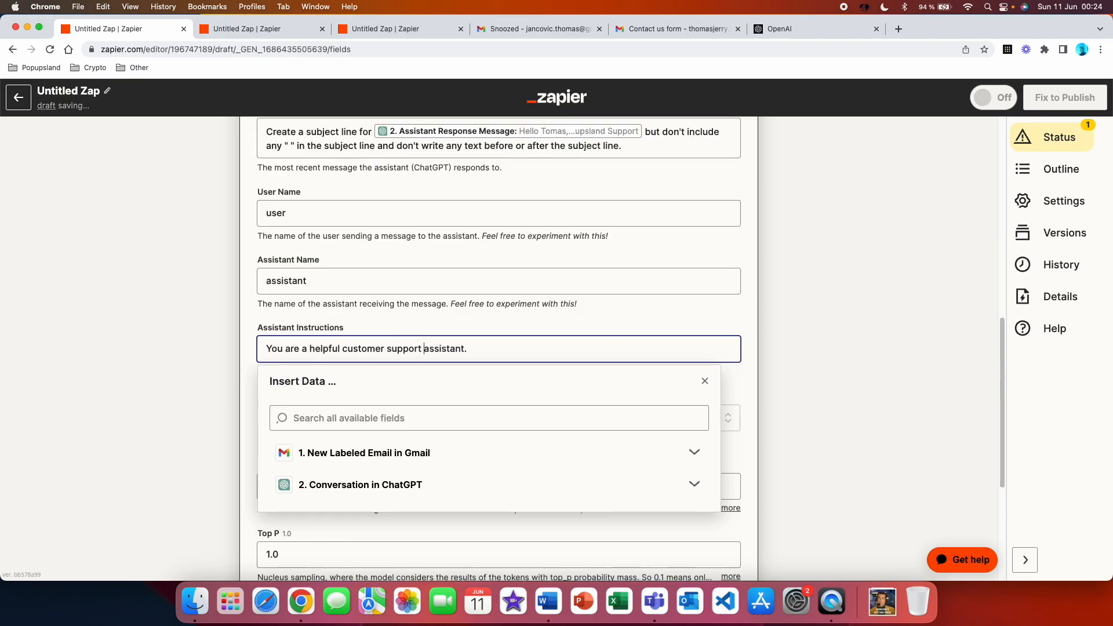
{"action": "type", "text": "for Popupsland"}
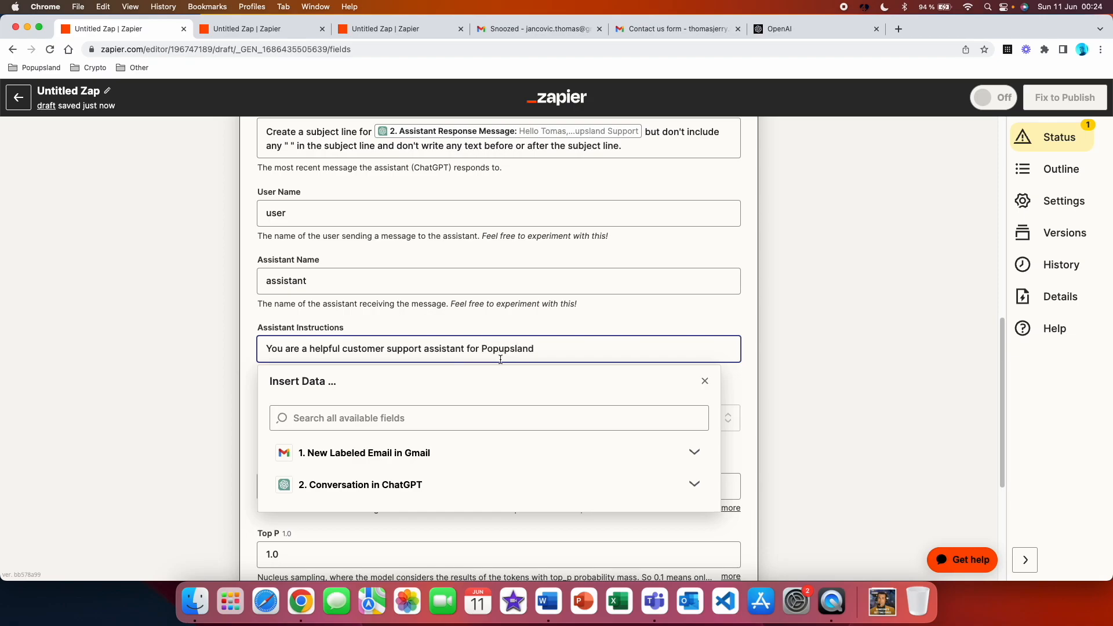
{"action": "type", "text": "."}
Keep the remaining ChatGPT settings, test the subject line action and review its generated output
{"action": "scroll", "coordinate": [283, 279], "scroll_direction": "down", "scroll_amount": 3}
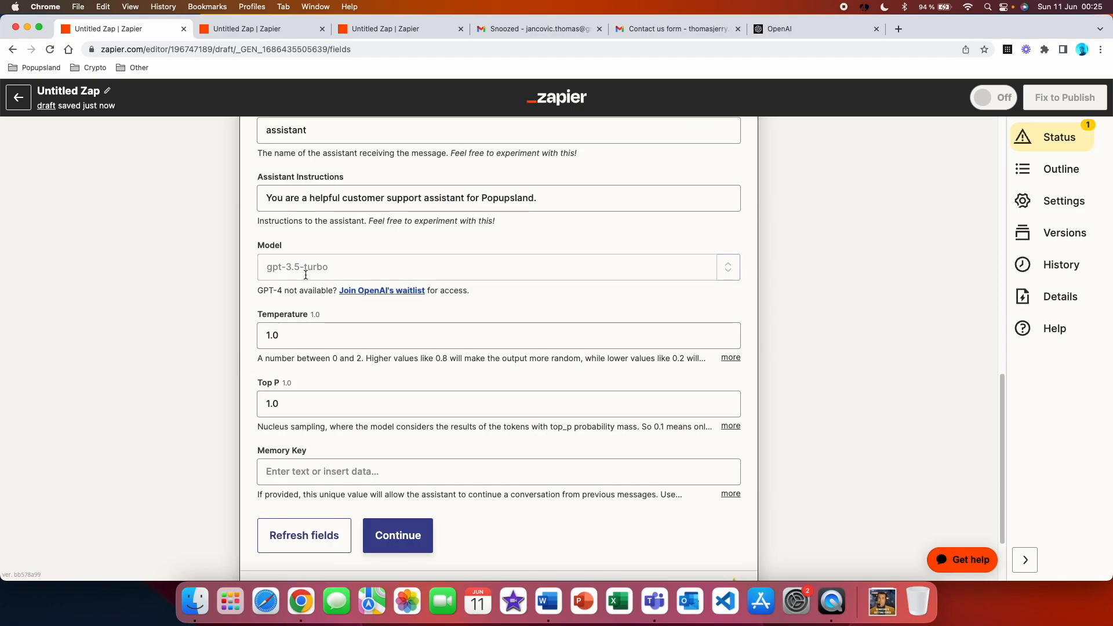
{"action": "scroll", "coordinate": [350, 373], "scroll_direction": "down", "scroll_amount": 2}
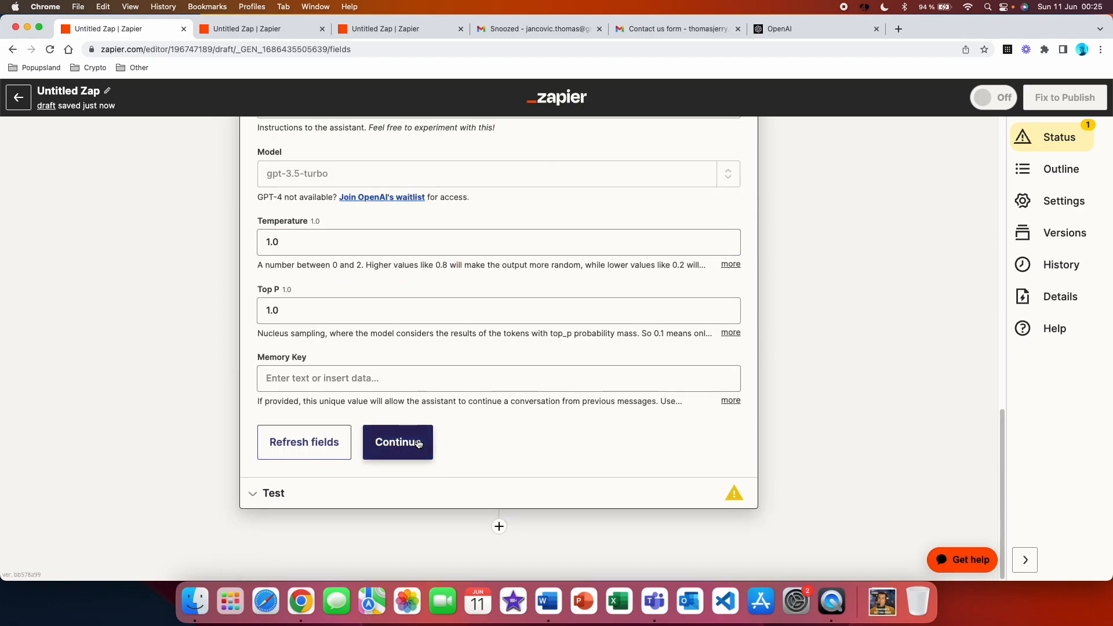
{"action": "left_click", "coordinate": [418, 444]}
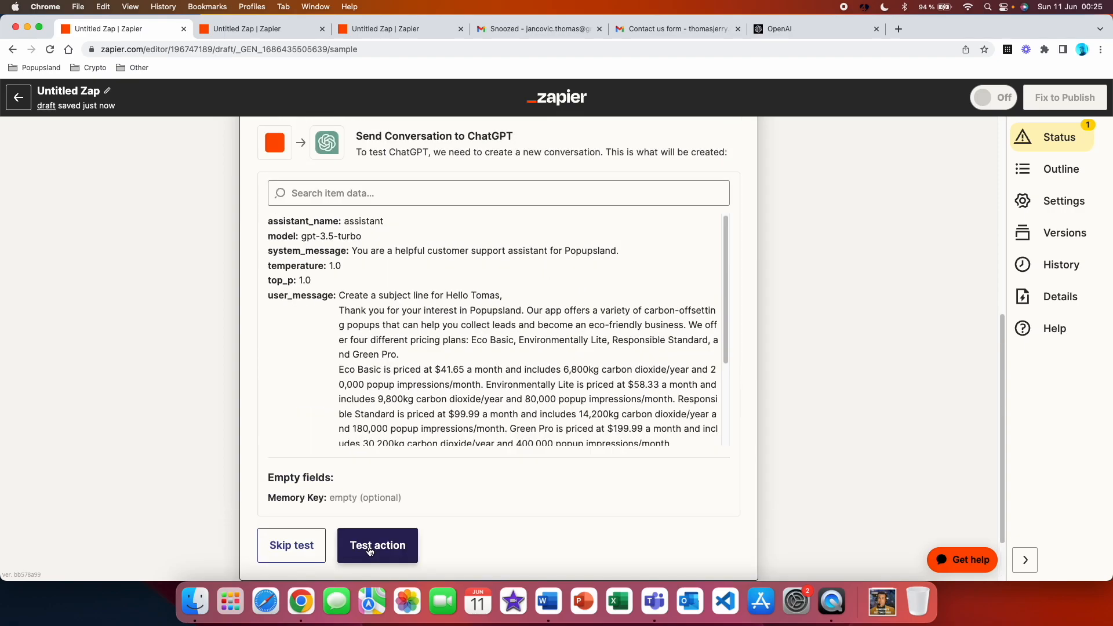
{"action": "left_click", "coordinate": [369, 548]}
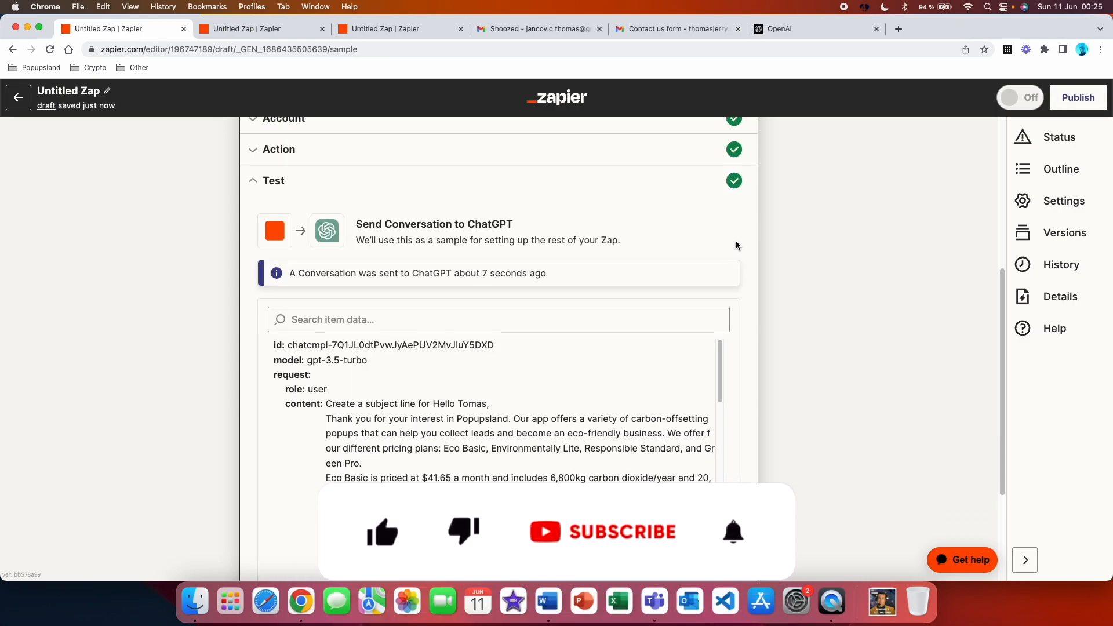
{"action": "scroll", "coordinate": [736, 245], "scroll_direction": "down", "scroll_amount": 3}
{"action": "scroll", "coordinate": [718, 272], "scroll_direction": "down", "scroll_amount": 6}
{"action": "scroll", "coordinate": [719, 272], "scroll_direction": "down", "scroll_amount": 10}
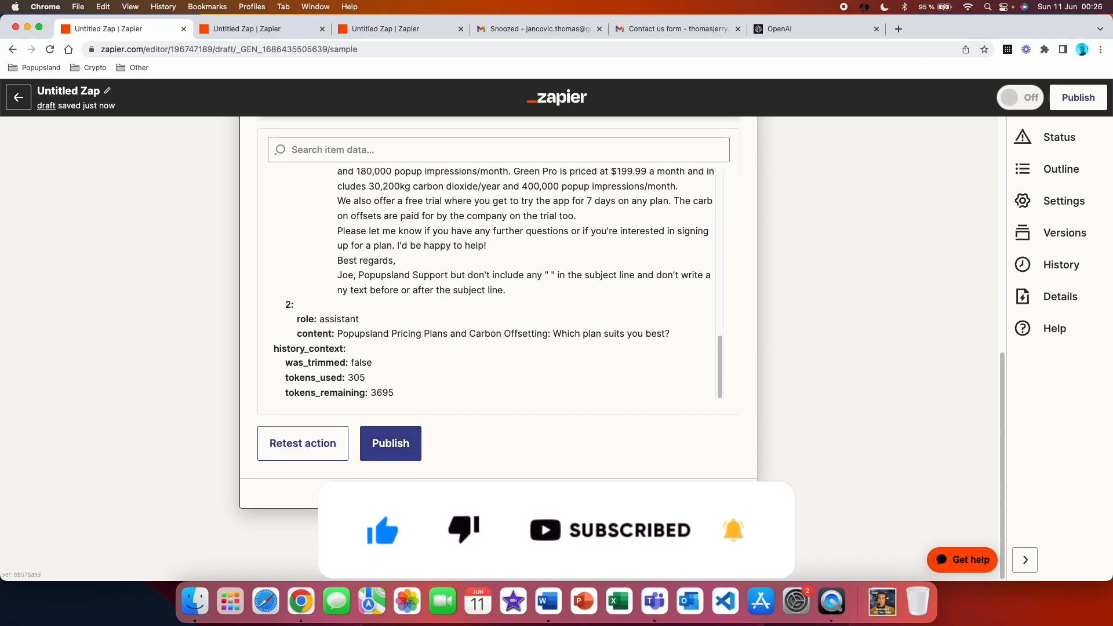
Add a fourth step using Gmail with the Create Draft event and accept the connected account
{"action": "left_click", "coordinate": [499, 524]}
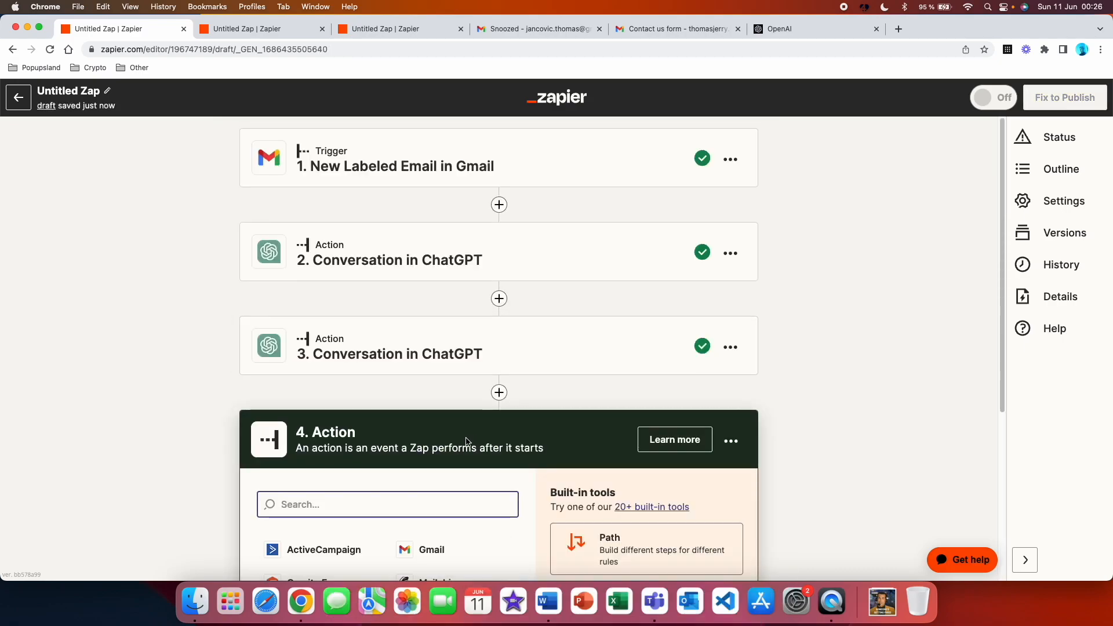
{"action": "scroll", "coordinate": [406, 452], "scroll_direction": "down", "scroll_amount": 3}
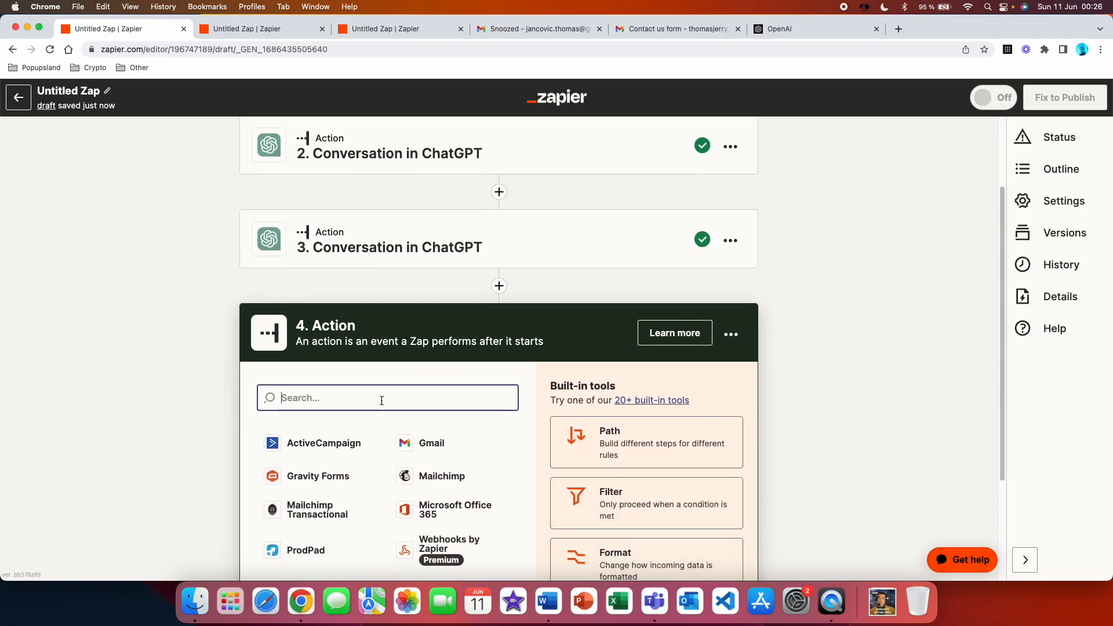
{"action": "left_click", "coordinate": [409, 443]}
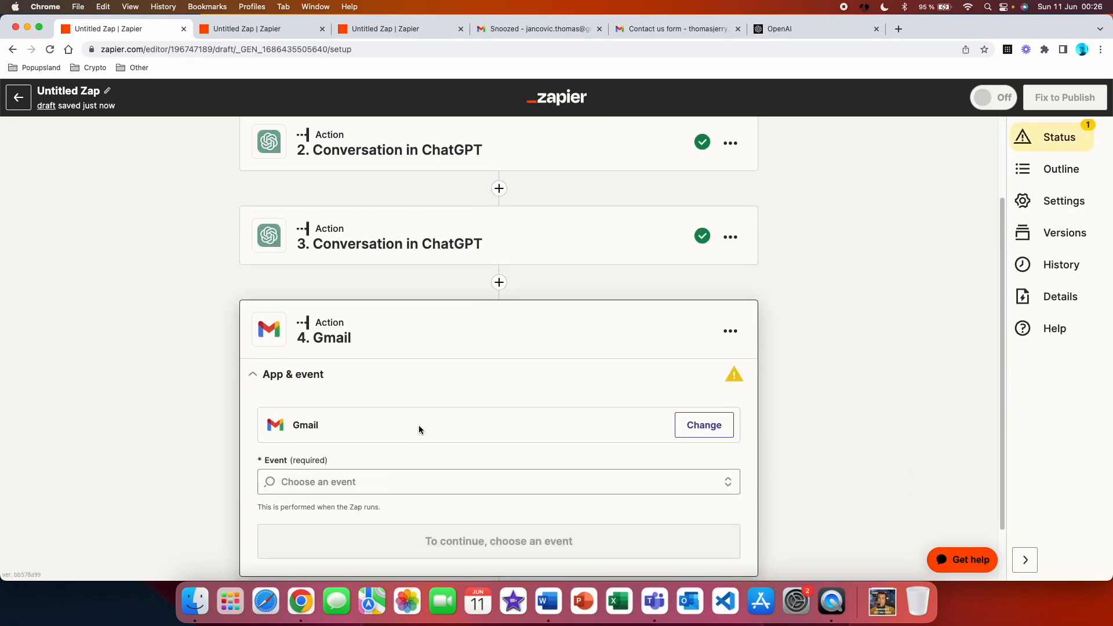
{"action": "scroll", "coordinate": [418, 425], "scroll_direction": "down", "scroll_amount": 2}
{"action": "left_click", "coordinate": [402, 416]}
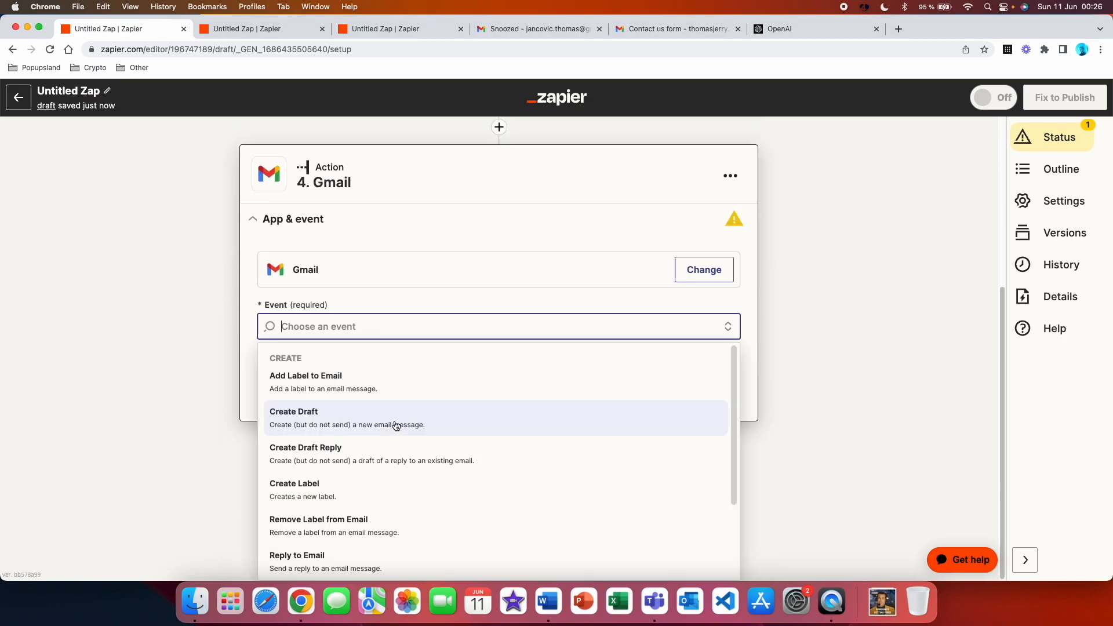
{"action": "left_click", "coordinate": [392, 433]}
{"action": "left_click", "coordinate": [394, 424]}
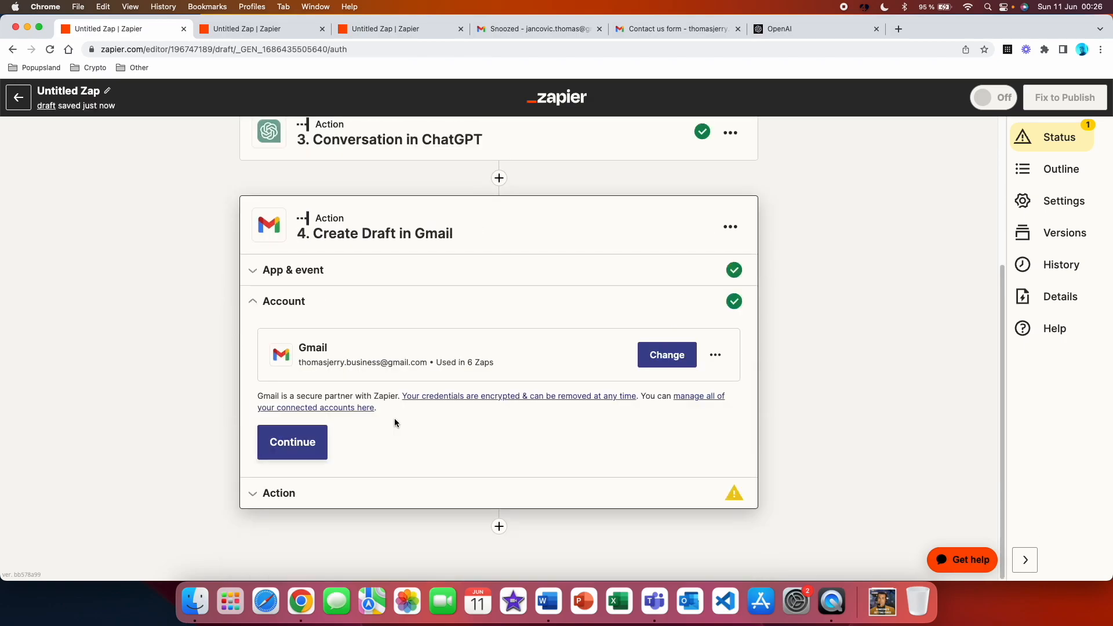
{"action": "left_click", "coordinate": [322, 447]}
Rename the second step, the ChatGPT conversation that writes the reply, to "Email body"
{"action": "scroll", "coordinate": [401, 405], "scroll_direction": "down", "scroll_amount": 1}
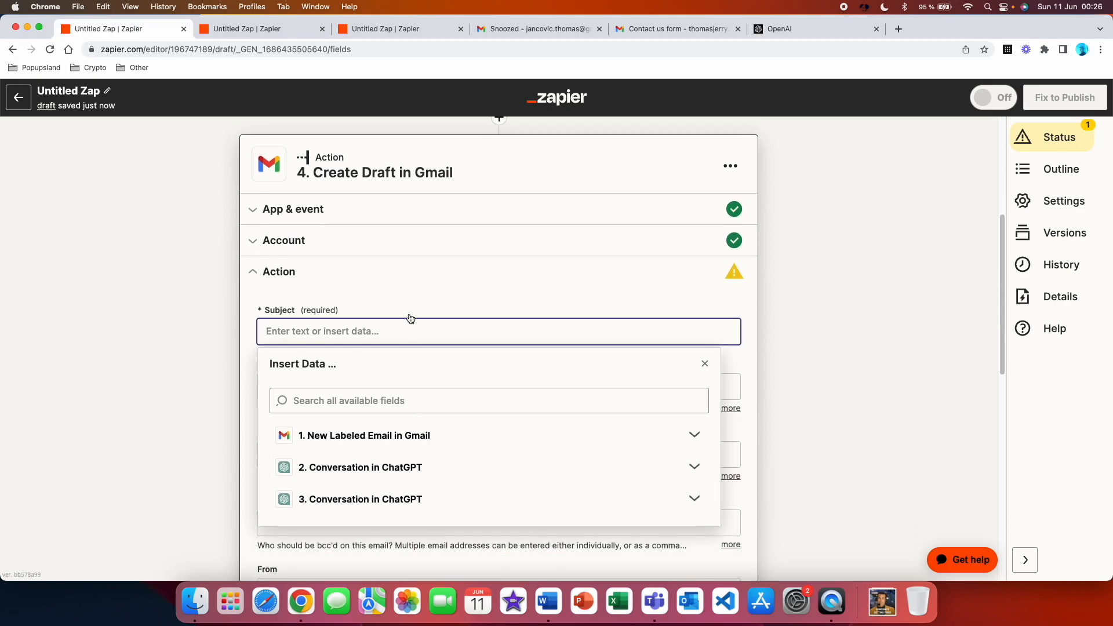
{"action": "scroll", "coordinate": [410, 318], "scroll_direction": "up", "scroll_amount": 5}
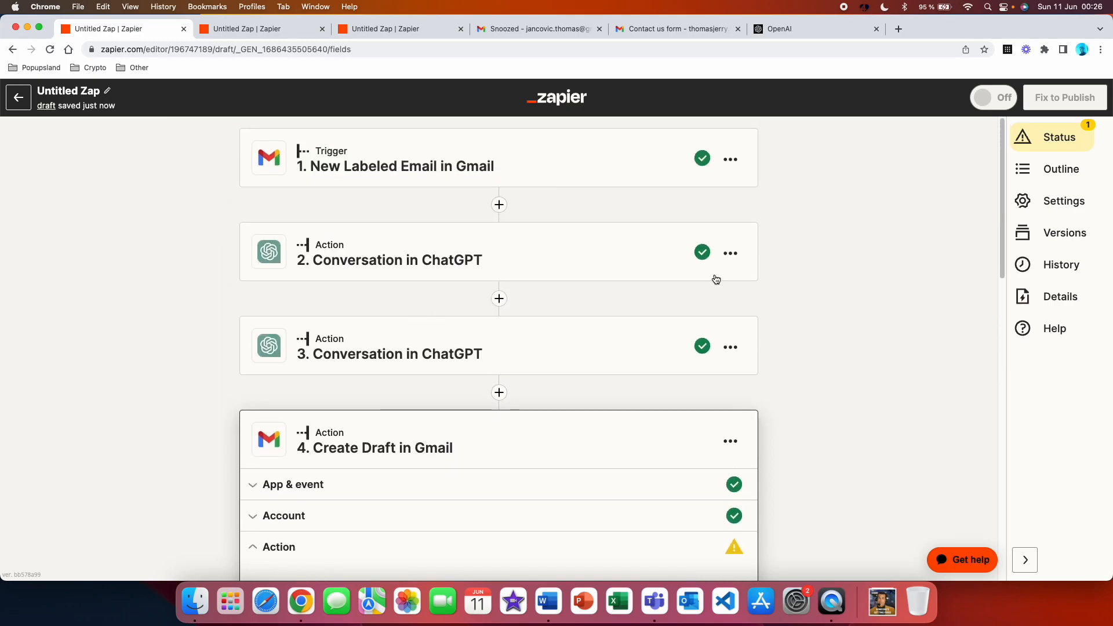
{"action": "left_click", "coordinate": [727, 261]}
{"action": "left_click", "coordinate": [708, 284]}
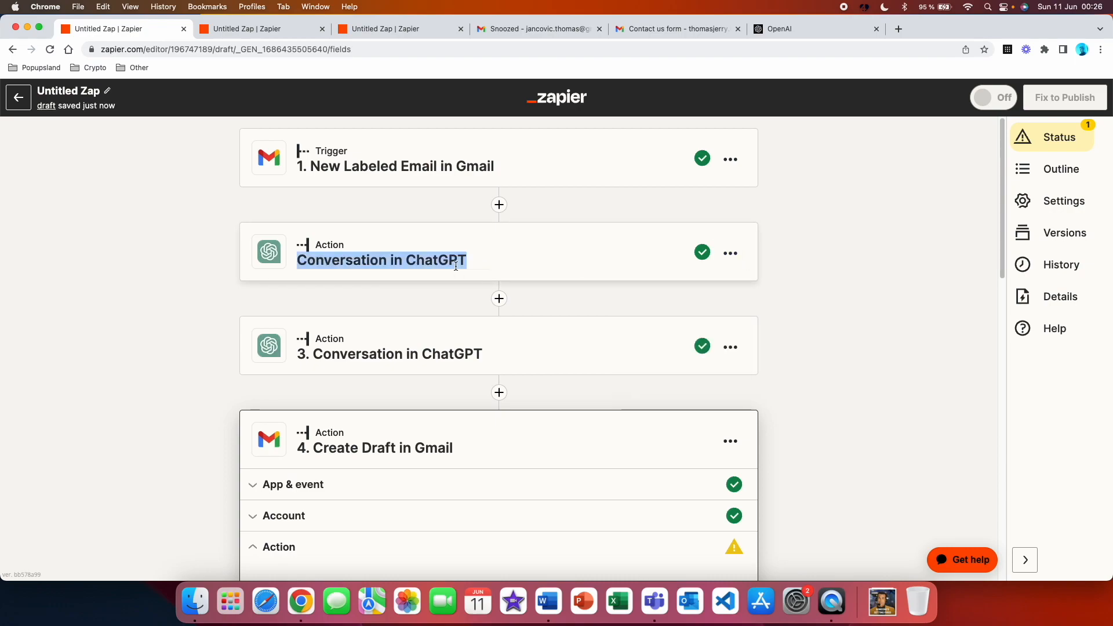
{"action": "type", "text": "Email body"}
Rename the third step, the other ChatGPT conversation, to "Subject line"
{"action": "left_click", "coordinate": [666, 354]}
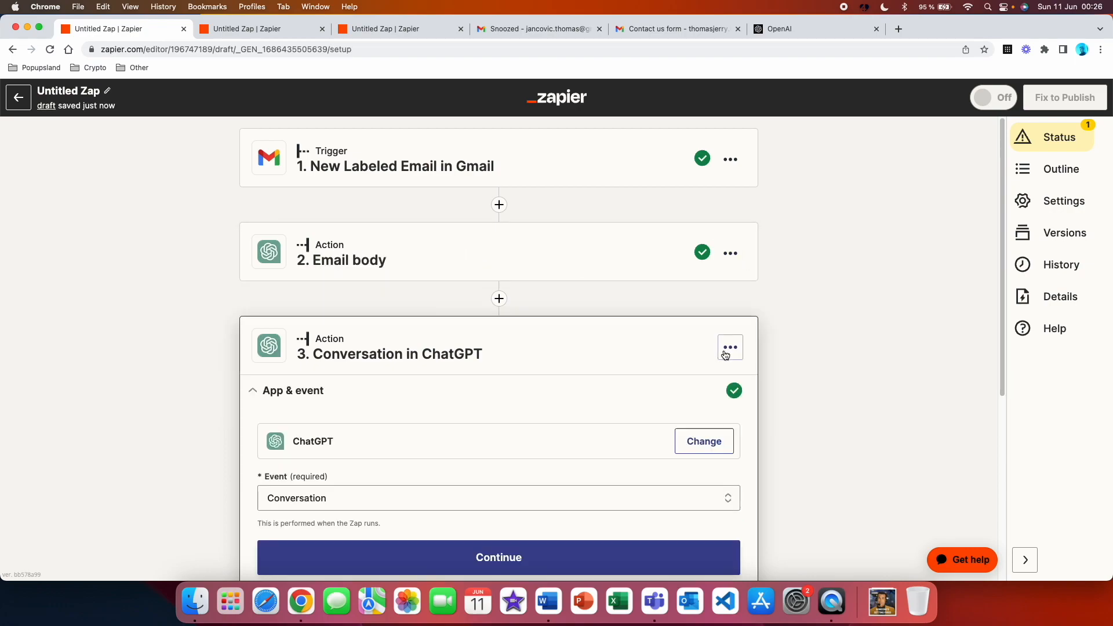
{"action": "left_click", "coordinate": [730, 347]}
{"action": "left_click", "coordinate": [648, 384]}
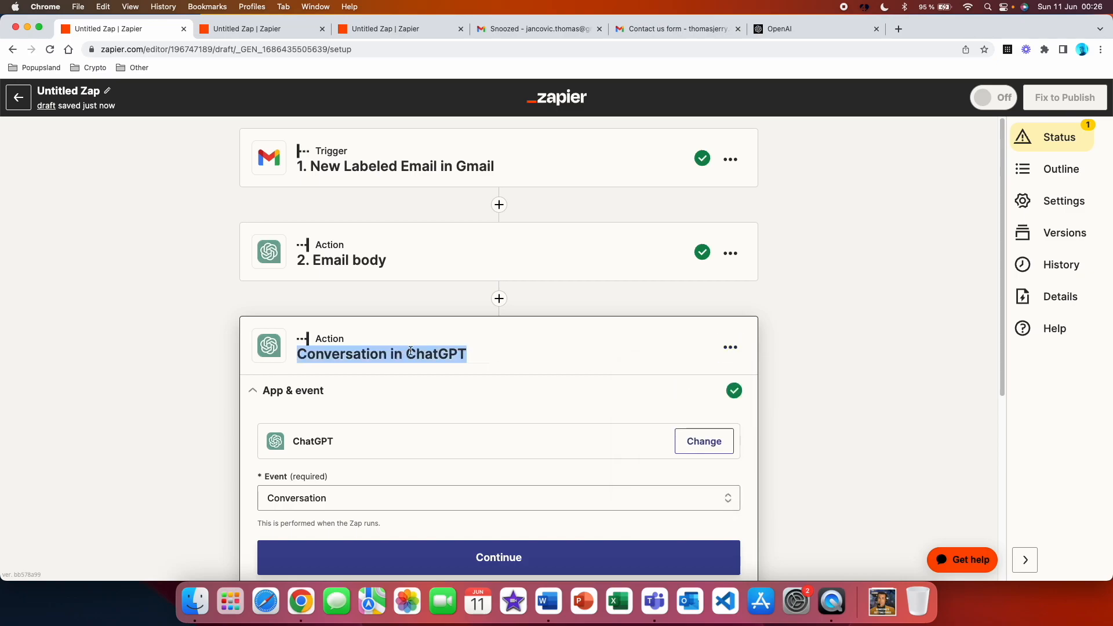
{"action": "type", "text": "Subject line"}
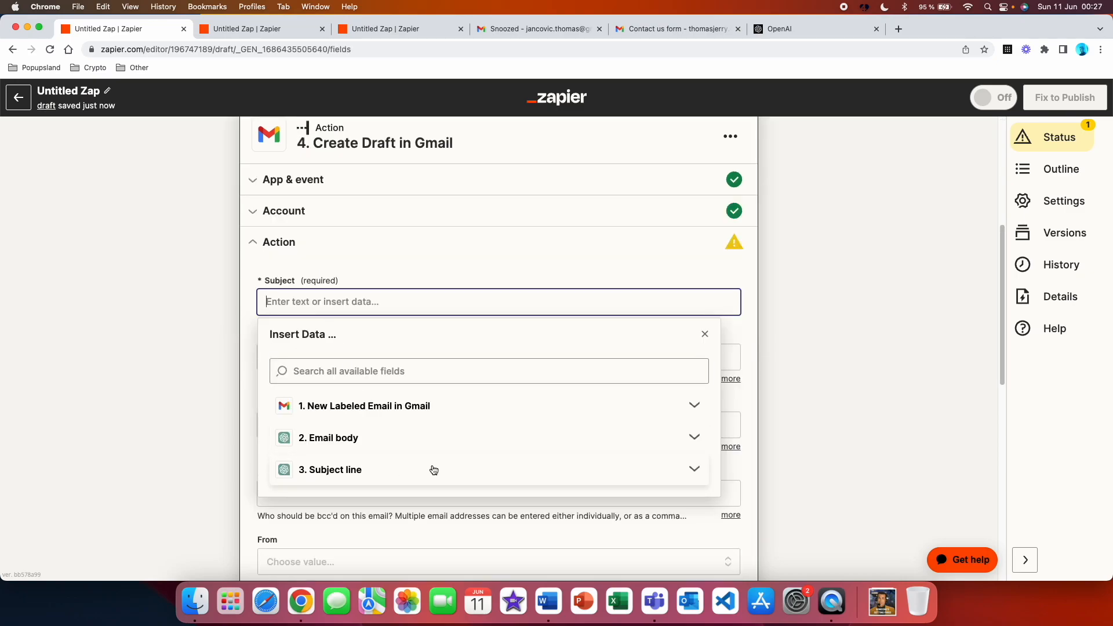
Fill the Gmail draft's Subject with the Assistant Response Message from the Subject line step
{"action": "left_click", "coordinate": [433, 469]}
{"action": "scroll", "coordinate": [498, 492], "scroll_direction": "down", "scroll_amount": 10}
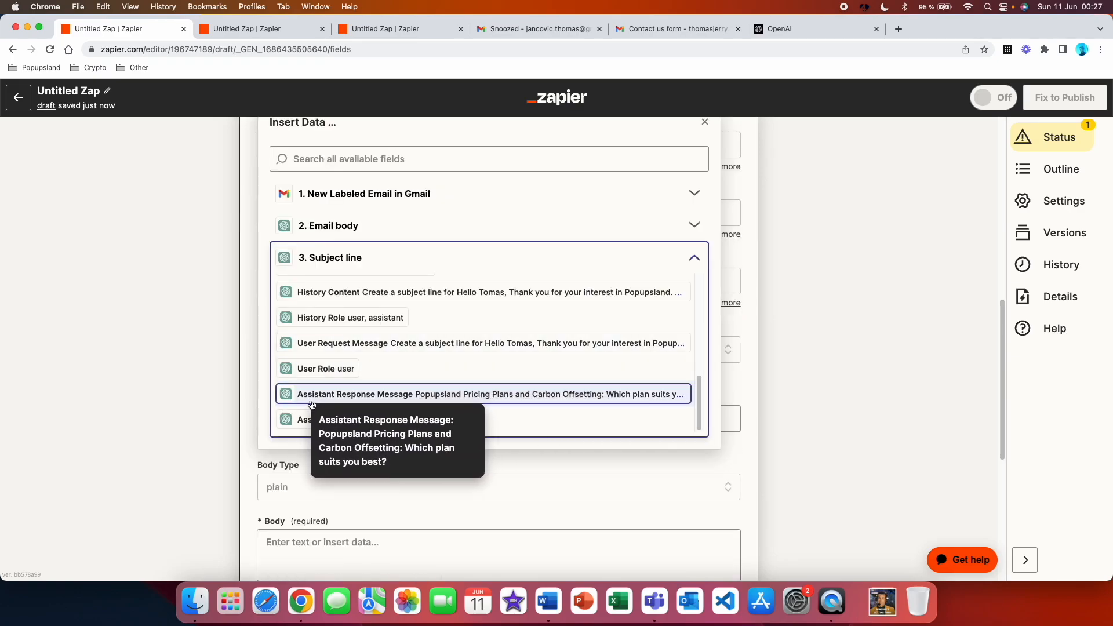
{"action": "left_click", "coordinate": [404, 397]}
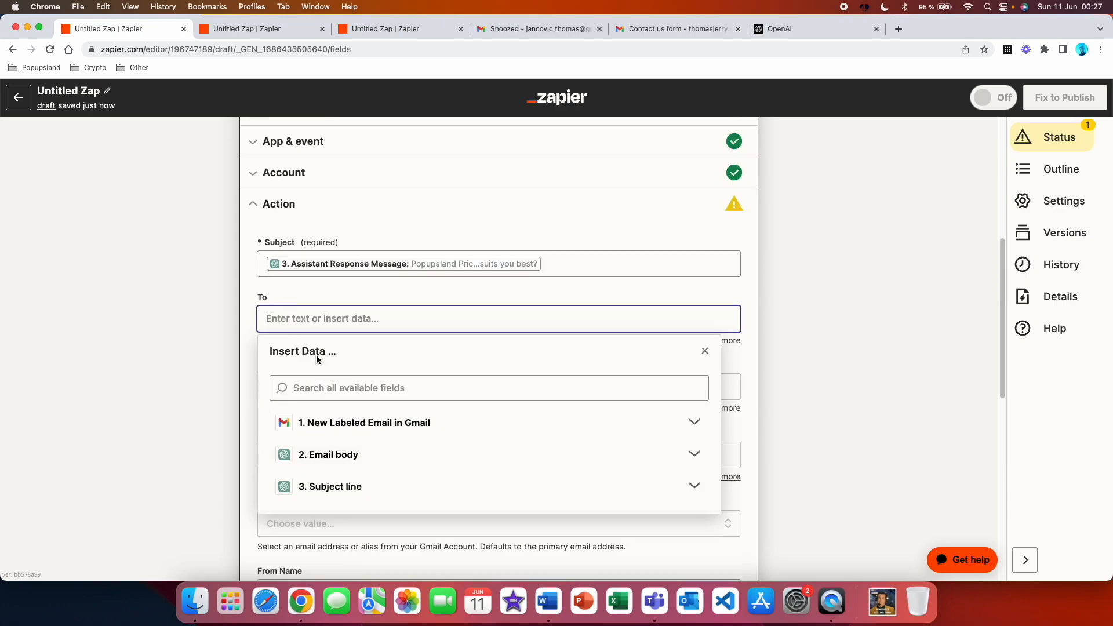
Set the draft's To to the trigger's From Email field, the From Name to Popupsland and the Body Type to plain
{"action": "left_click", "coordinate": [429, 427]}
{"action": "scroll", "coordinate": [350, 392], "scroll_direction": "down", "scroll_amount": 5}
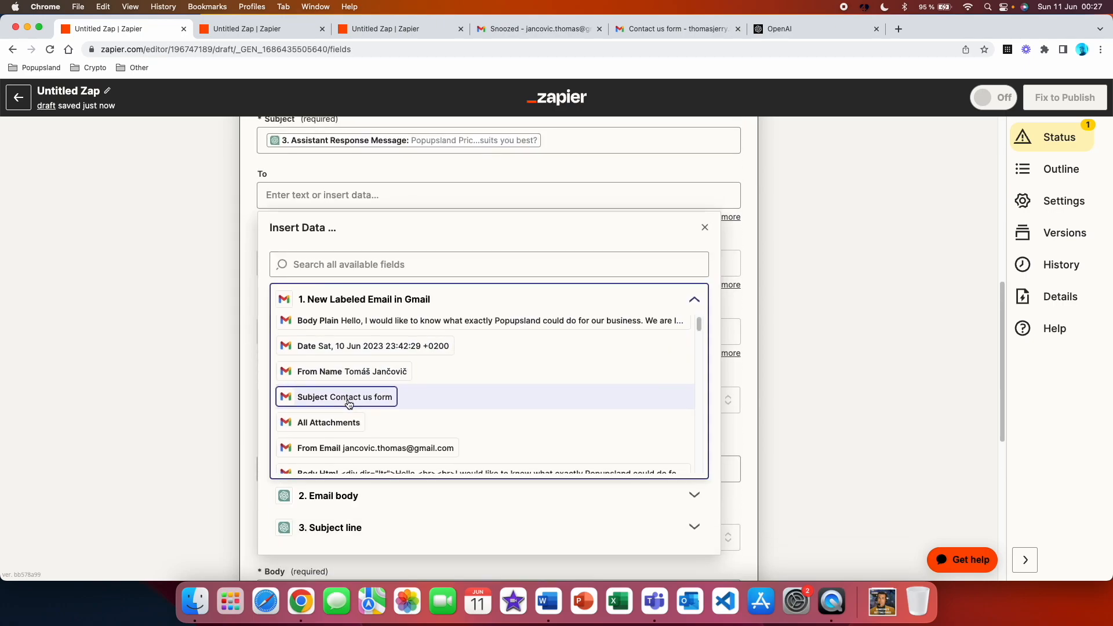
{"action": "scroll", "coordinate": [353, 398], "scroll_direction": "down", "scroll_amount": 3}
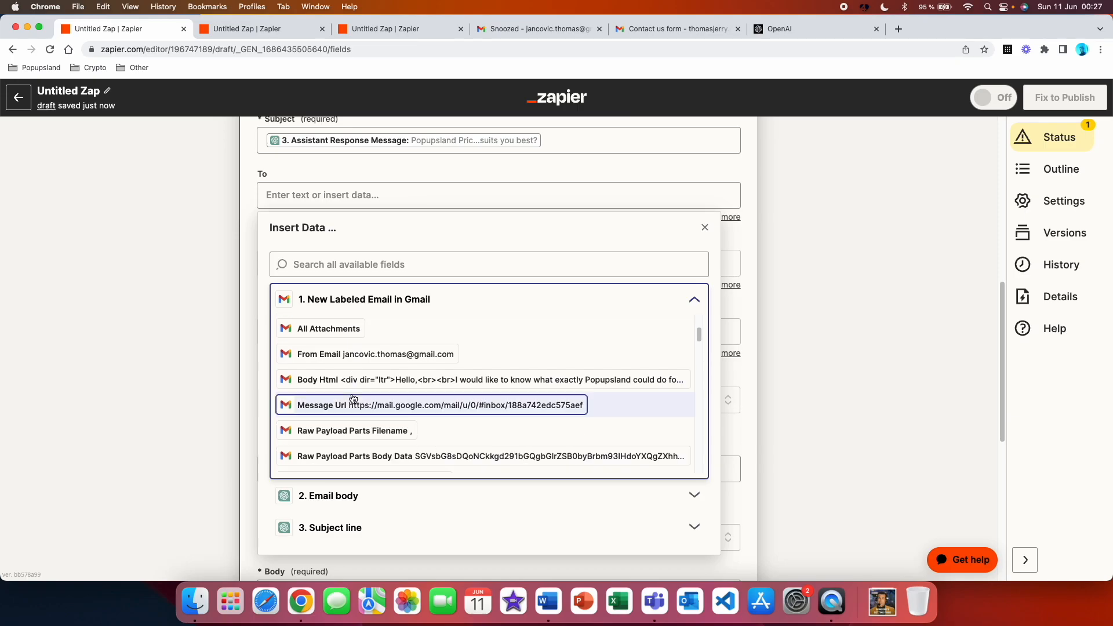
{"action": "left_click", "coordinate": [362, 354]}
{"action": "left_click", "coordinate": [193, 293]}
{"action": "scroll", "coordinate": [312, 348], "scroll_direction": "down", "scroll_amount": 2}
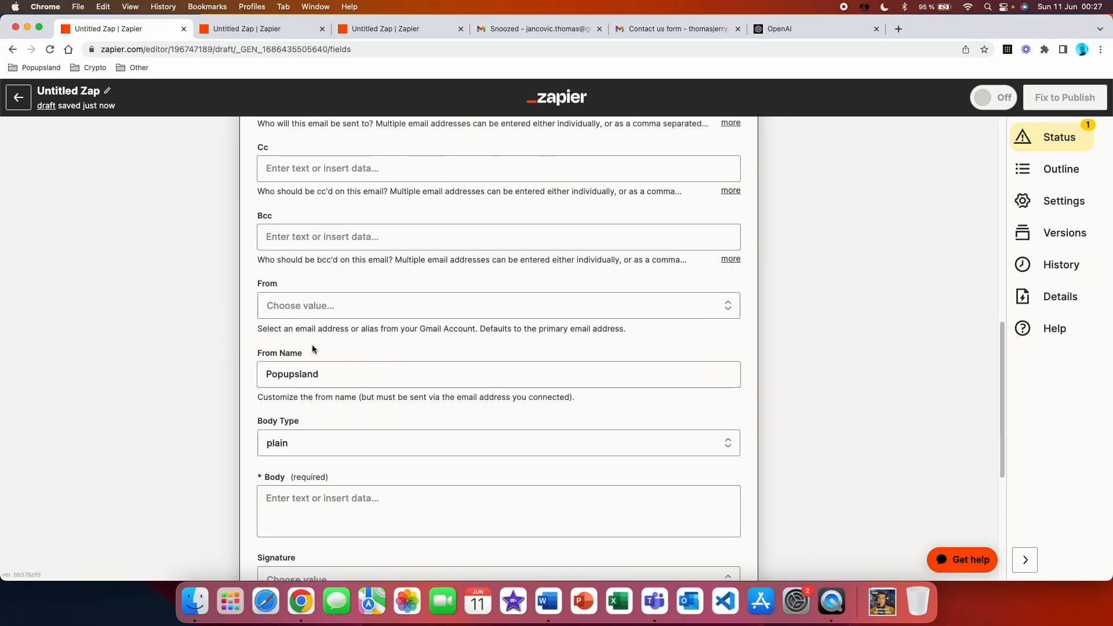
Fill the Gmail draft's Body with the Assistant Response Message from the Email body step
{"action": "scroll", "coordinate": [312, 348], "scroll_direction": "down", "scroll_amount": 2}
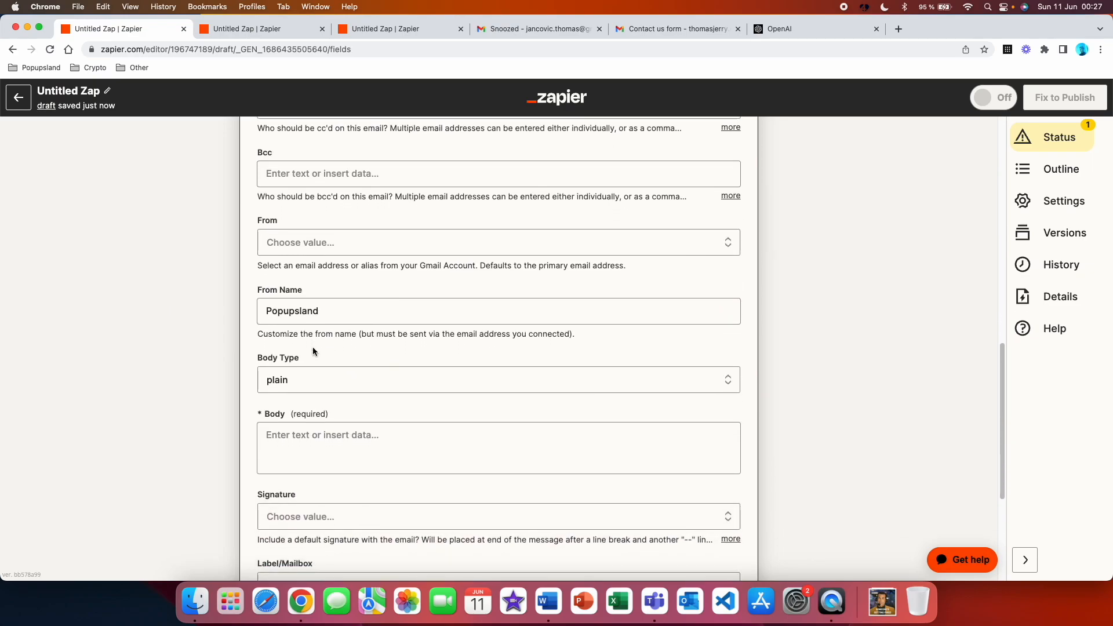
{"action": "scroll", "coordinate": [312, 348], "scroll_direction": "down", "scroll_amount": 2}
{"action": "left_click", "coordinate": [310, 351]}
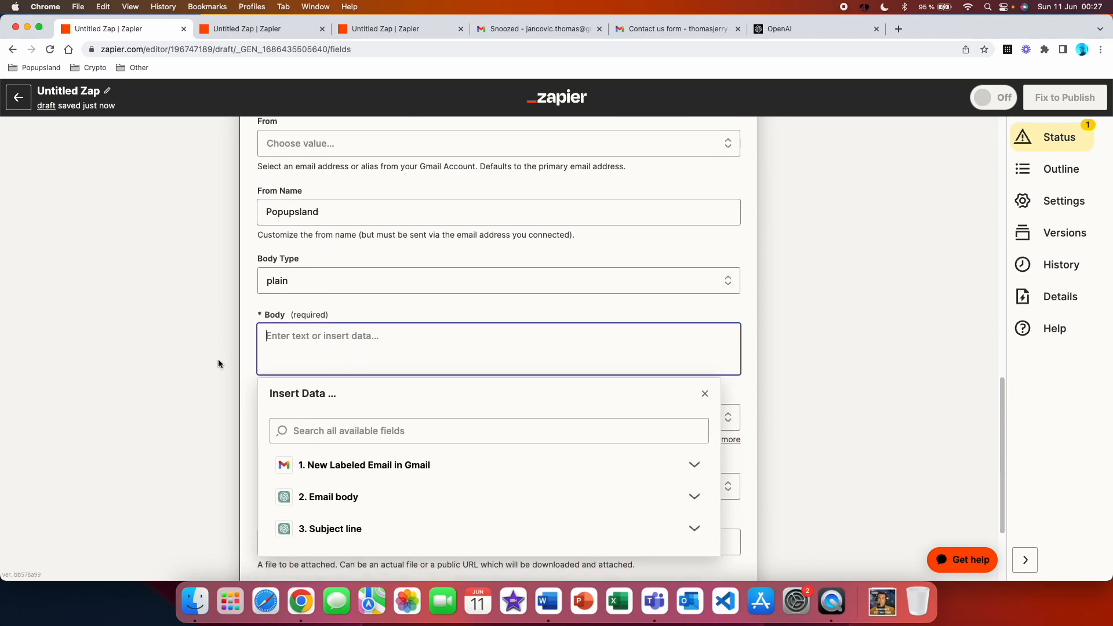
{"action": "scroll", "coordinate": [218, 364], "scroll_direction": "down", "scroll_amount": 1}
{"action": "left_click", "coordinate": [388, 479]}
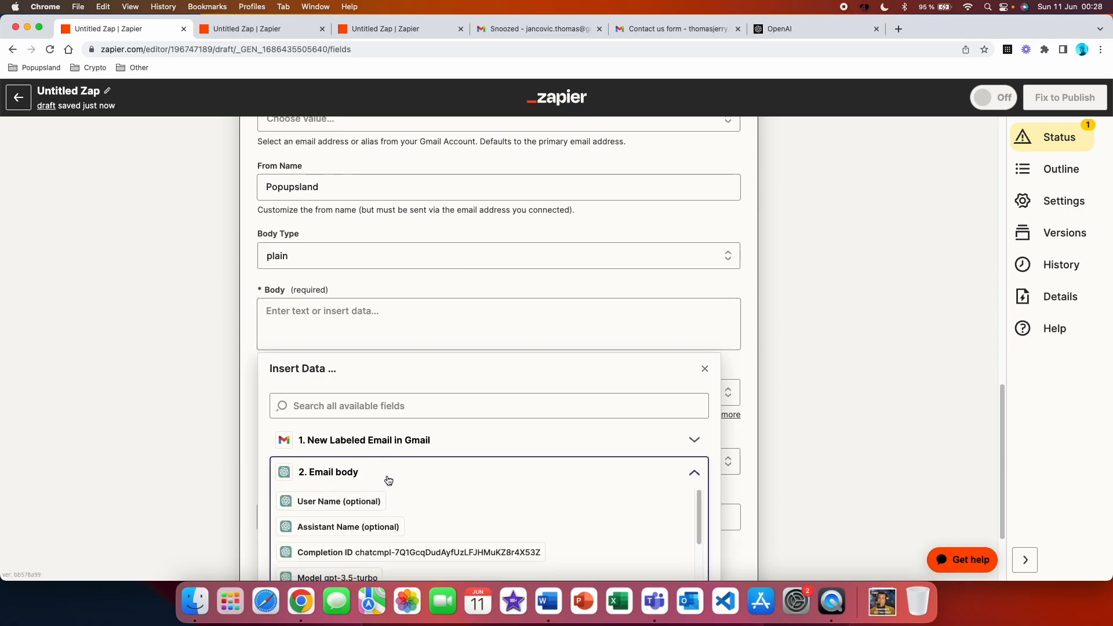
{"action": "scroll", "coordinate": [479, 457], "scroll_direction": "down", "scroll_amount": 10}
{"action": "scroll", "coordinate": [510, 349], "scroll_direction": "down", "scroll_amount": 1}
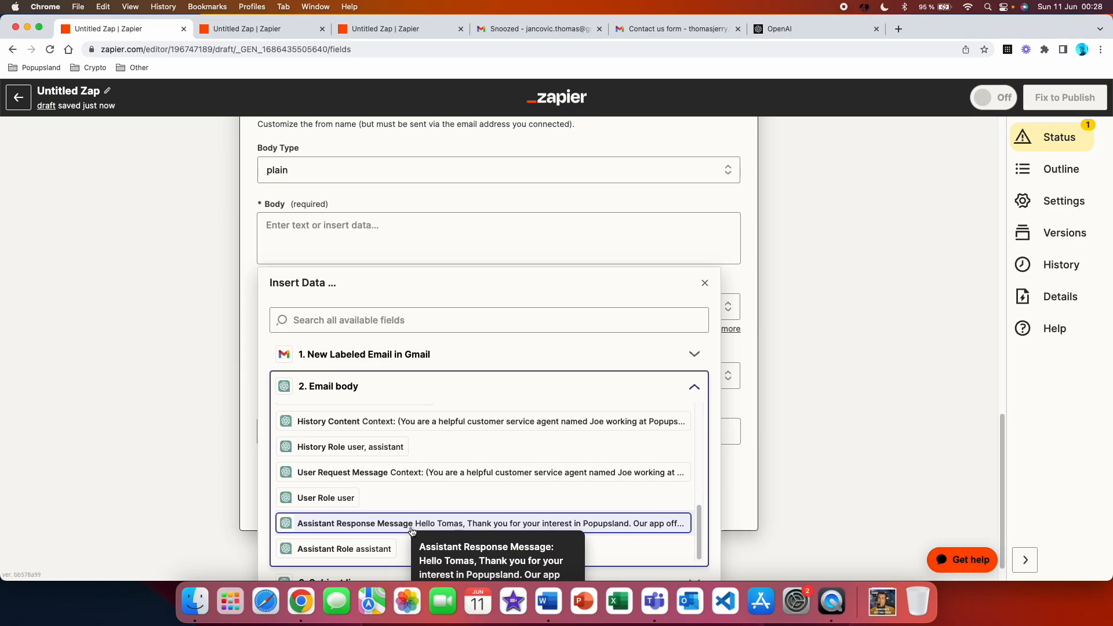
{"action": "left_click", "coordinate": [502, 524]}
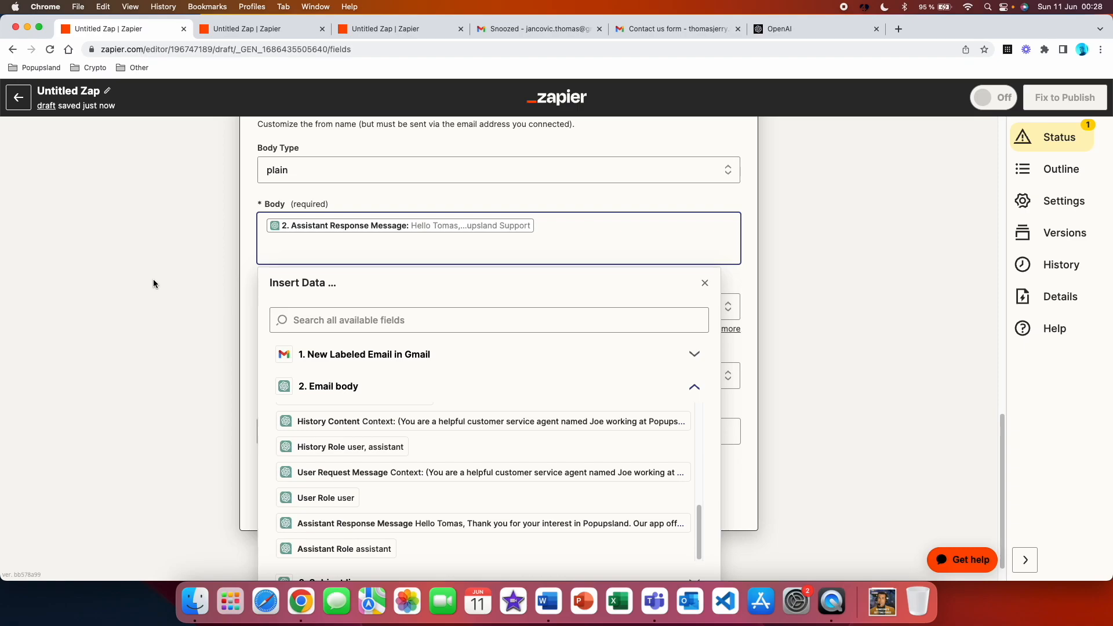
{"action": "left_click", "coordinate": [153, 279]}
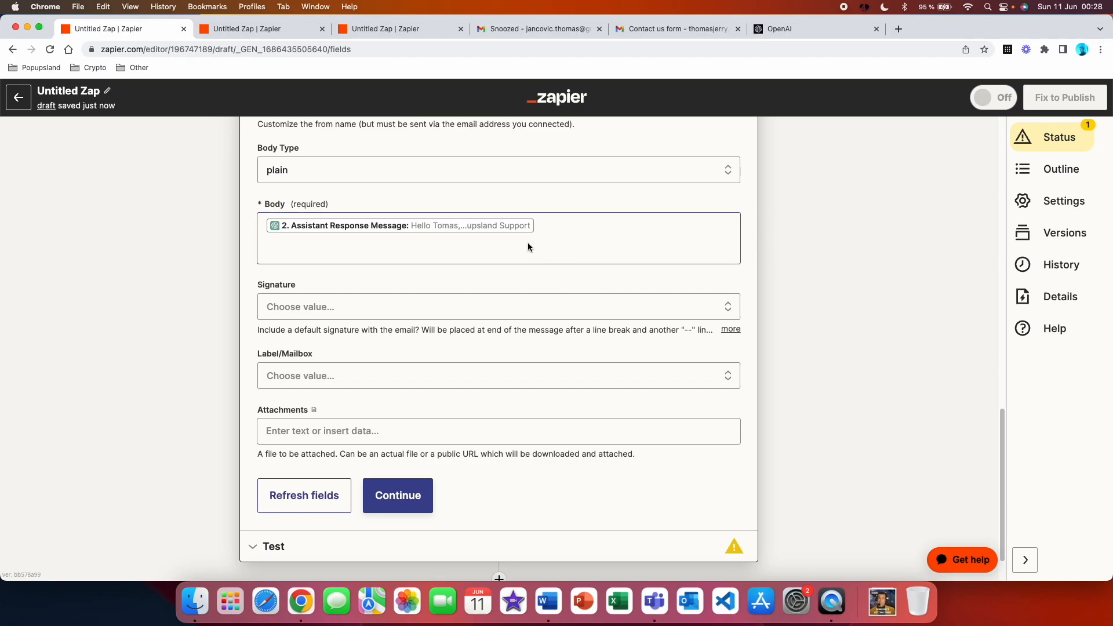
Test the Create Draft step, then switch to Gmail and open the generated draft
{"action": "left_click", "coordinate": [398, 506]}
{"action": "left_click", "coordinate": [393, 474]}
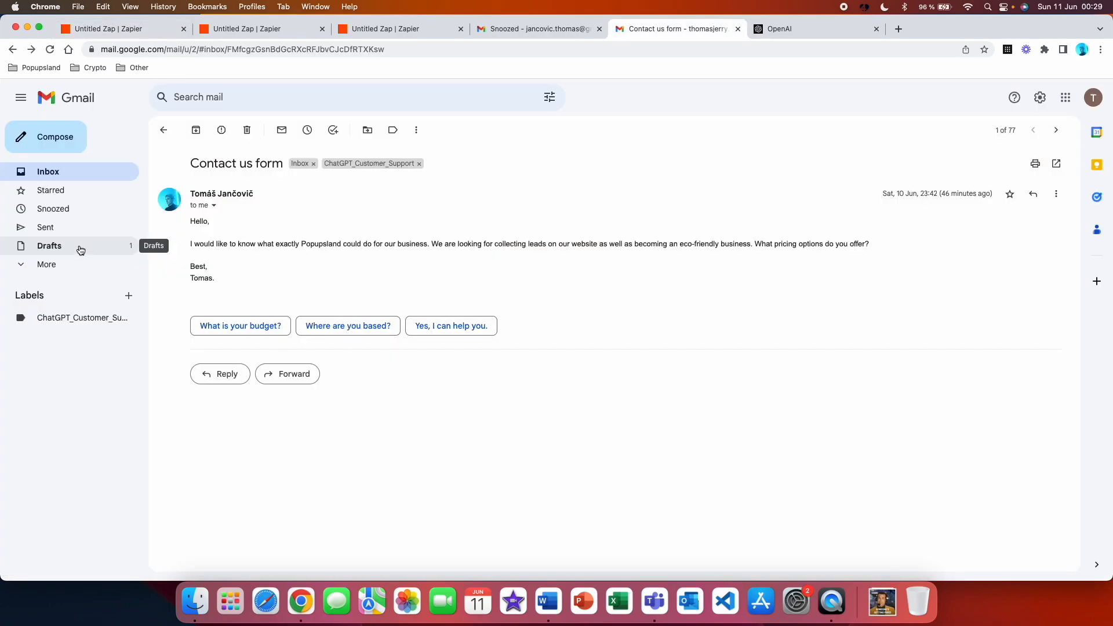
{"action": "left_click", "coordinate": [79, 249]}
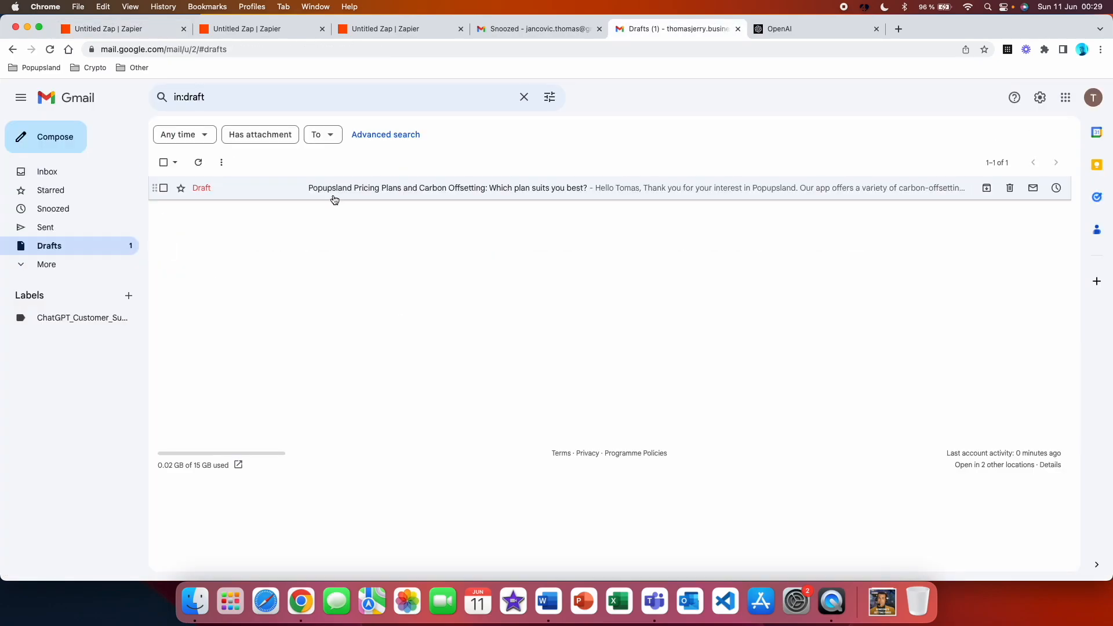
{"action": "left_click", "coordinate": [334, 200]}
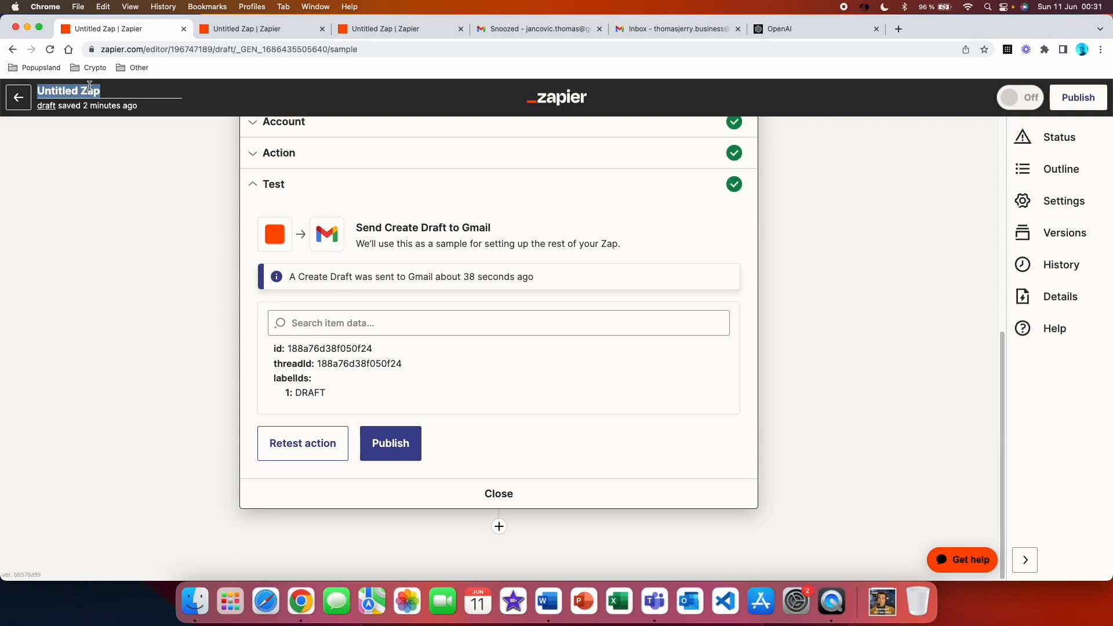
Rename the Zap as "ChatGPT Support Label Method"
{"action": "type", "text": "ChatGPT Support La"}
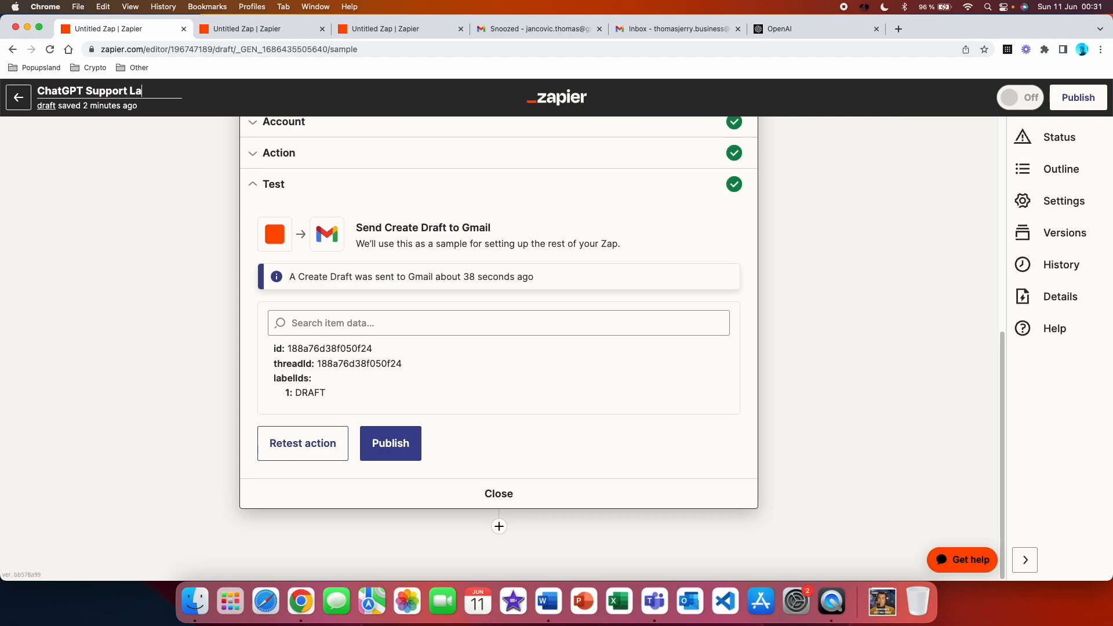
{"action": "type", "text": "bel MEthod"}
{"action": "key", "text": "Return"}
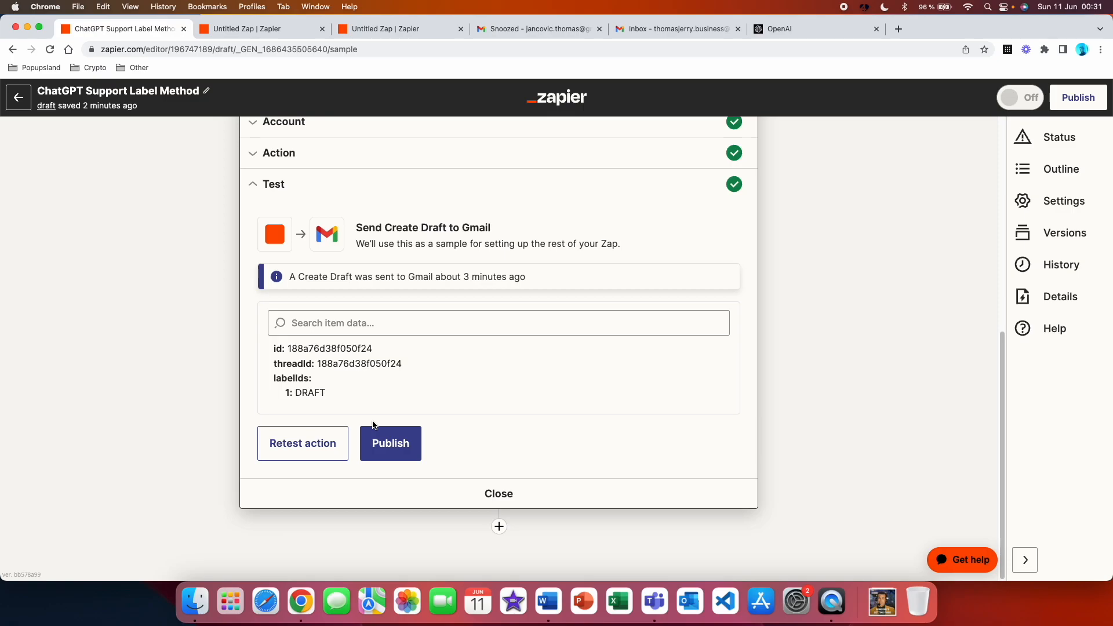
Switch to Gmail and highlight the subject of the labeled customer email
{"action": "key", "text": "super+5"}
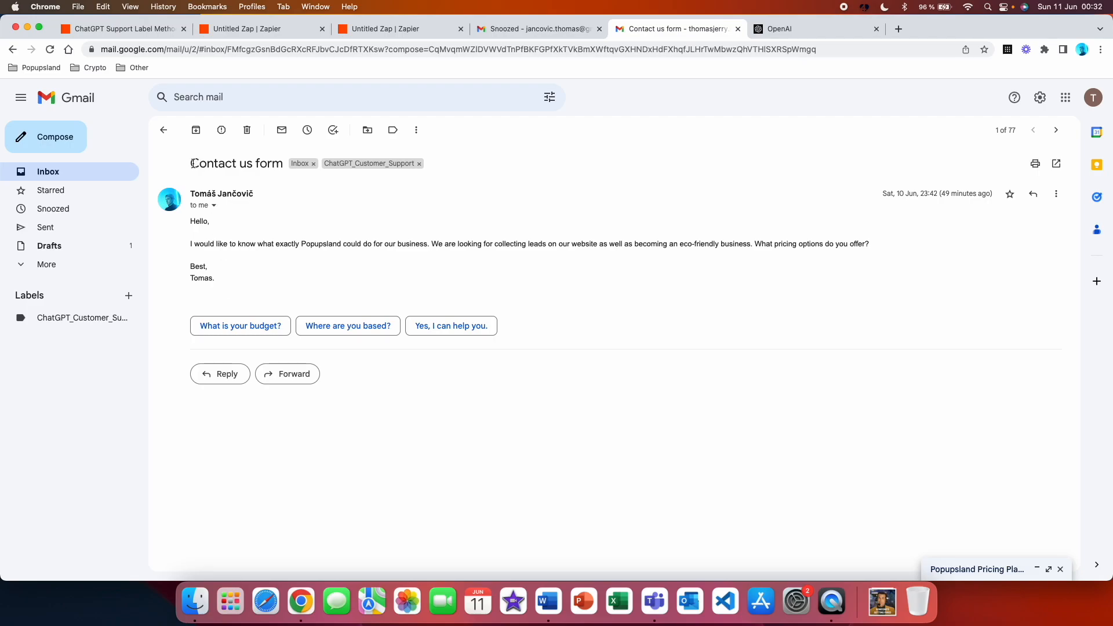
{"action": "left_click_drag", "start_coordinate": [191, 163], "coordinate": [282, 180]}
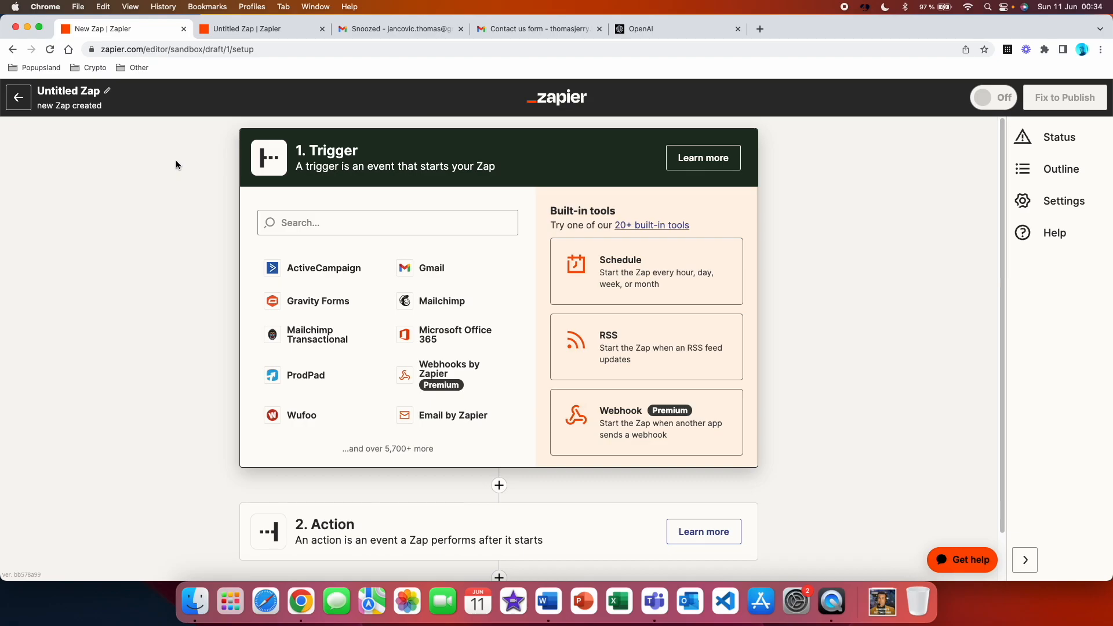
Set the new Zap's trigger to Gmail's New Email event, using the already connected Gmail account
{"action": "left_click", "coordinate": [416, 267]}
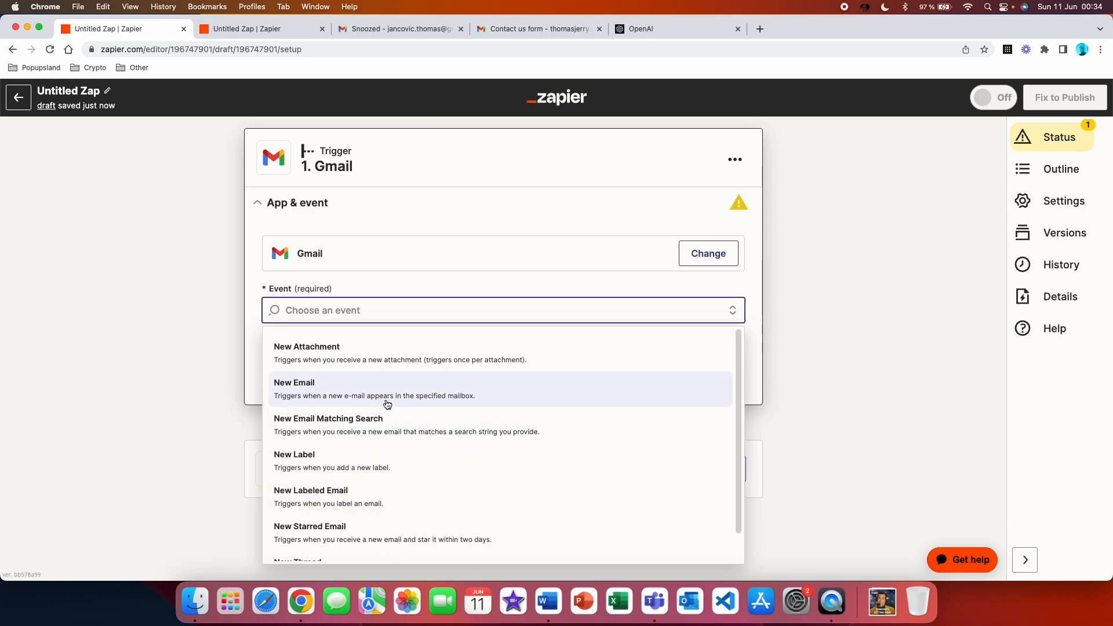
{"action": "left_click", "coordinate": [462, 400]}
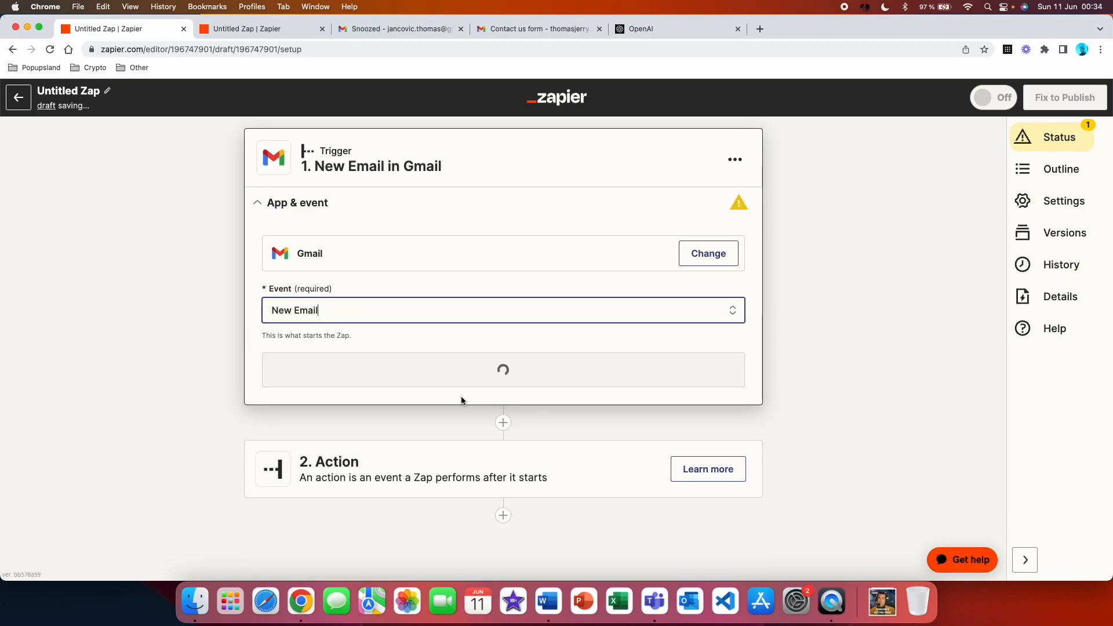
{"action": "left_click", "coordinate": [459, 368]}
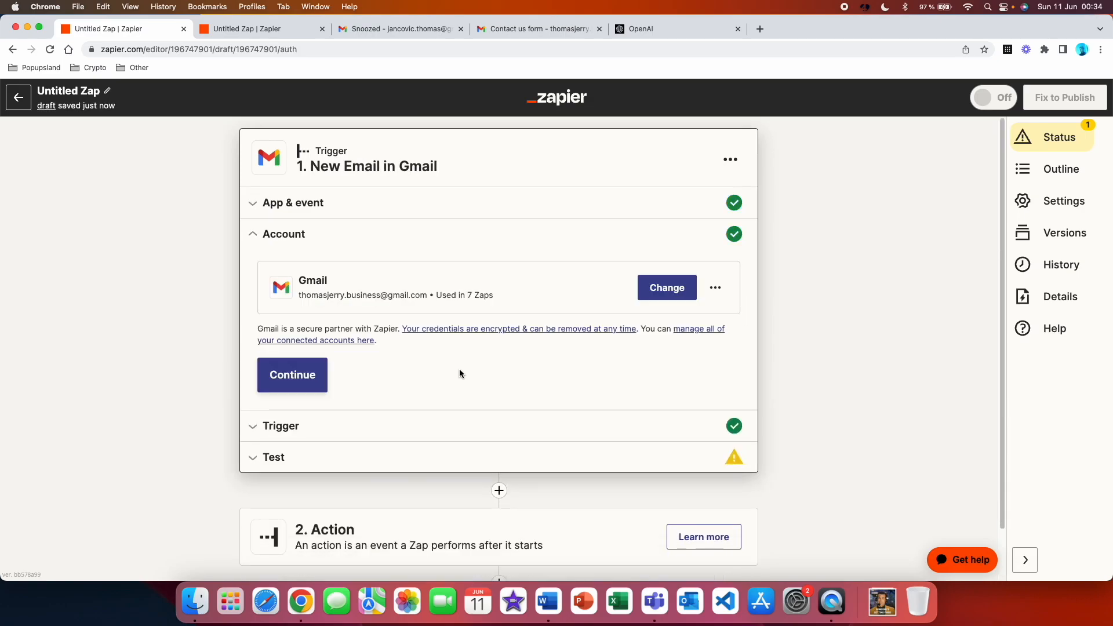
{"action": "left_click", "coordinate": [325, 378]}
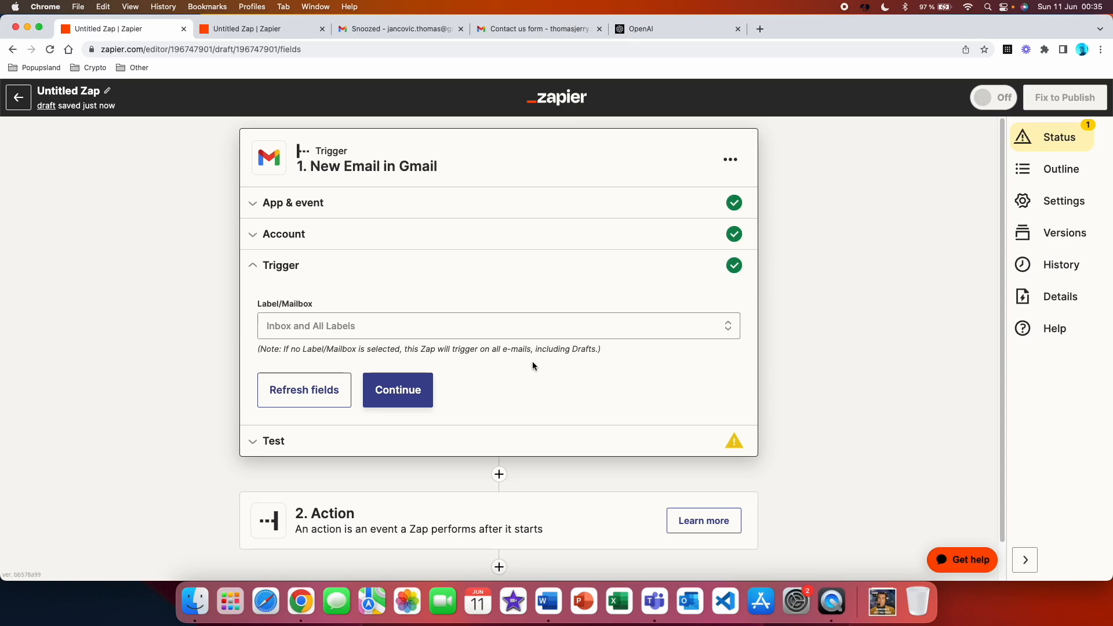
Restrict the trigger's Label/Mailbox to INBOX and test the trigger, keeping Email A as the sample
{"action": "left_click", "coordinate": [524, 329]}
{"action": "scroll", "coordinate": [465, 484], "scroll_direction": "down", "scroll_amount": 2}
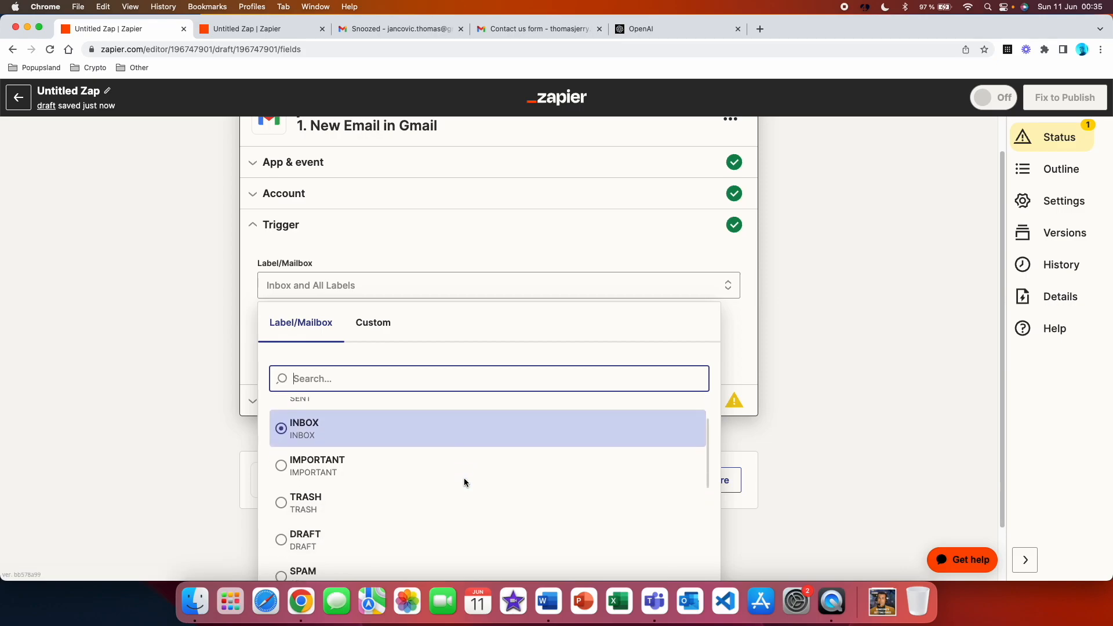
{"action": "left_click", "coordinate": [341, 420]}
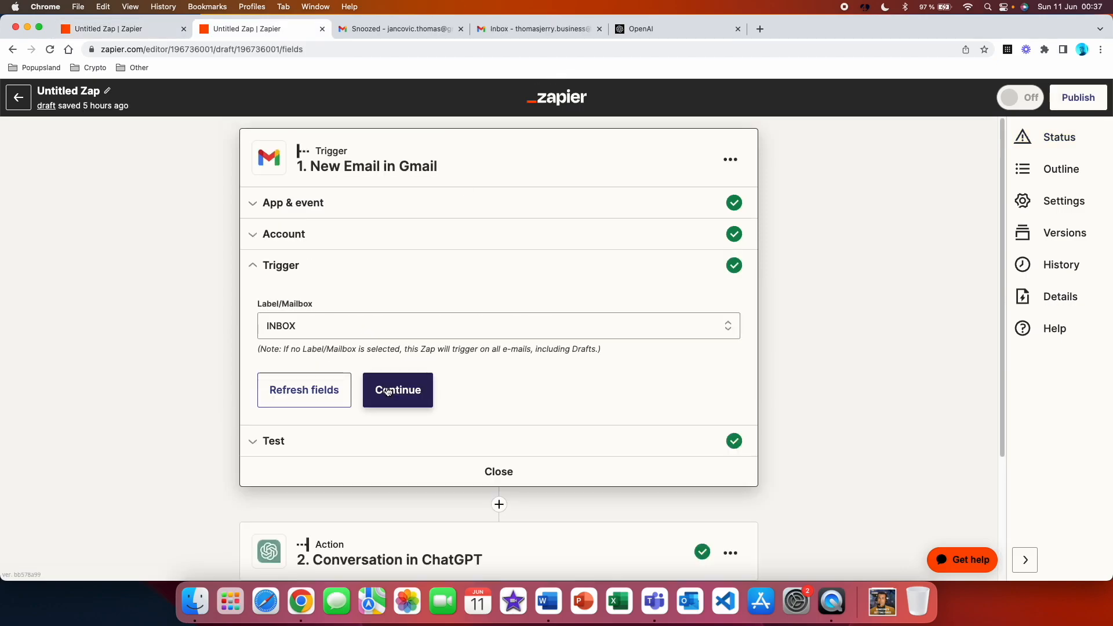
{"action": "left_click", "coordinate": [387, 391]}
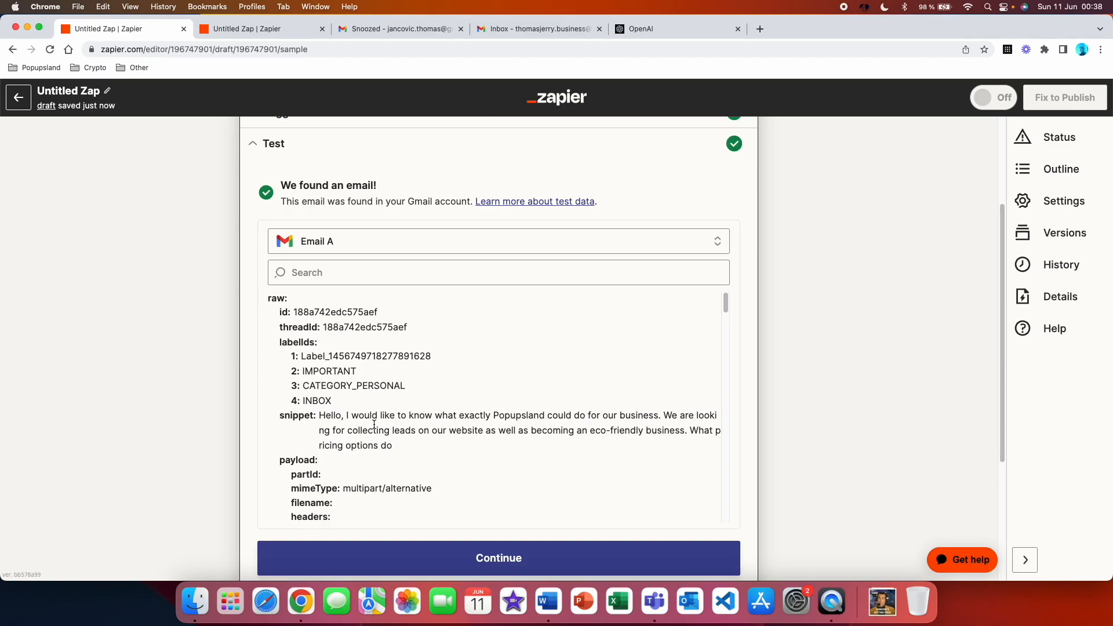
{"action": "left_click", "coordinate": [457, 242]}
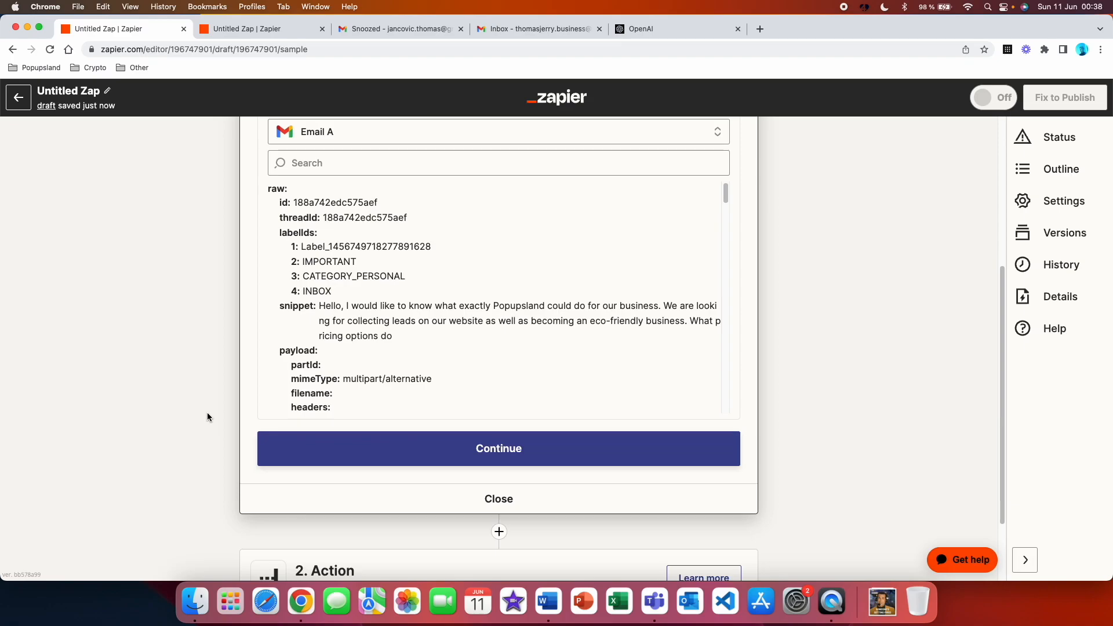
{"action": "left_click", "coordinate": [547, 451]}
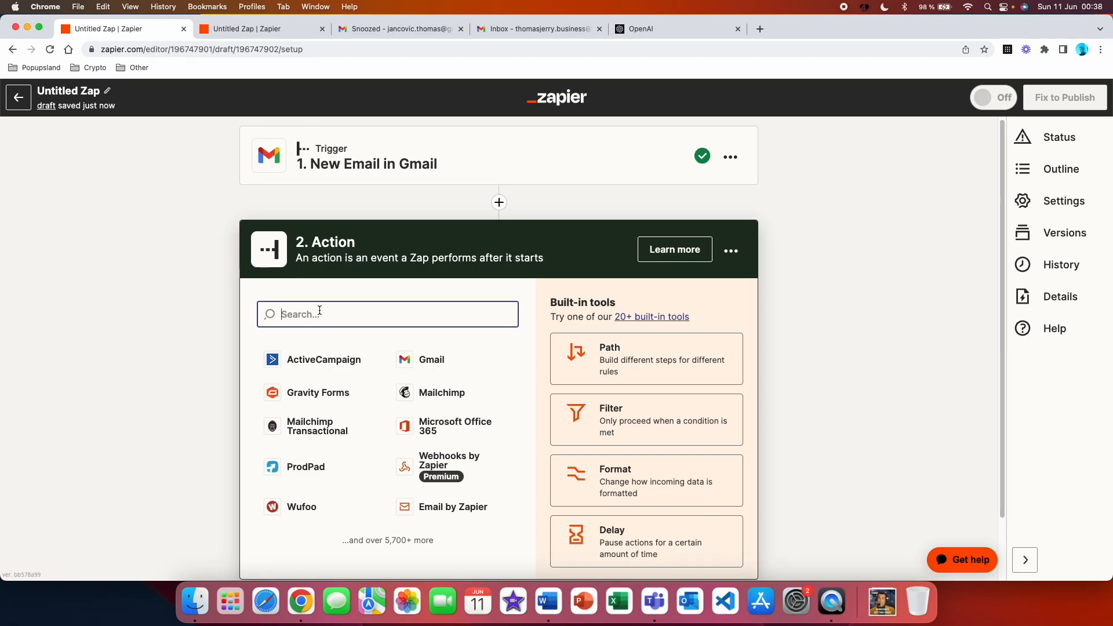
Make the second step a ChatGPT action with the Conversation event
{"action": "type", "text": "chatg"}
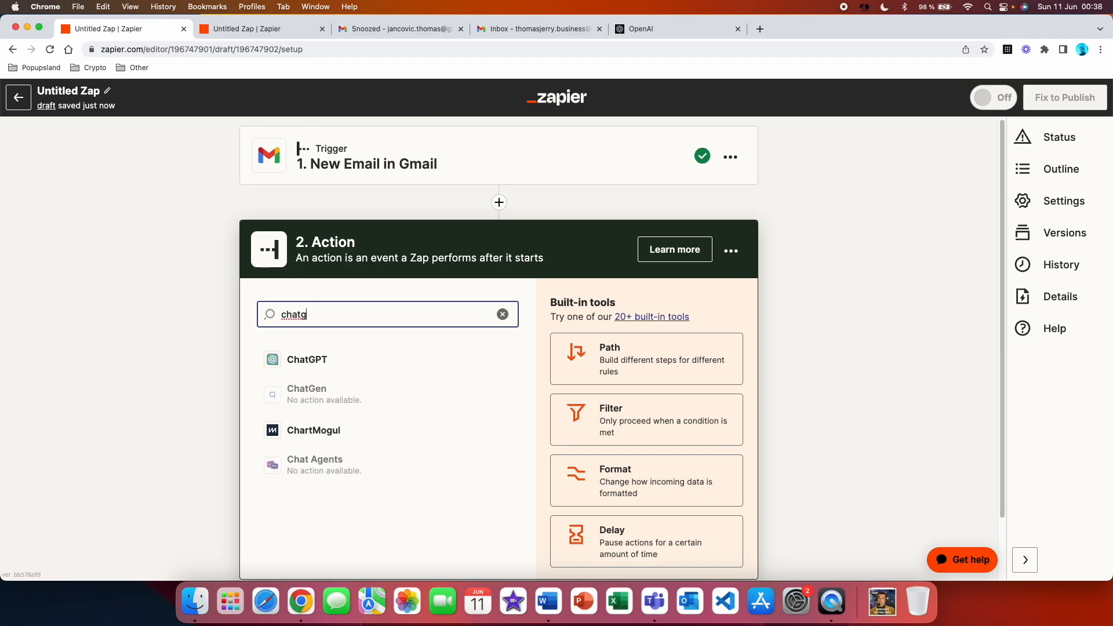
{"action": "left_click", "coordinate": [365, 357]}
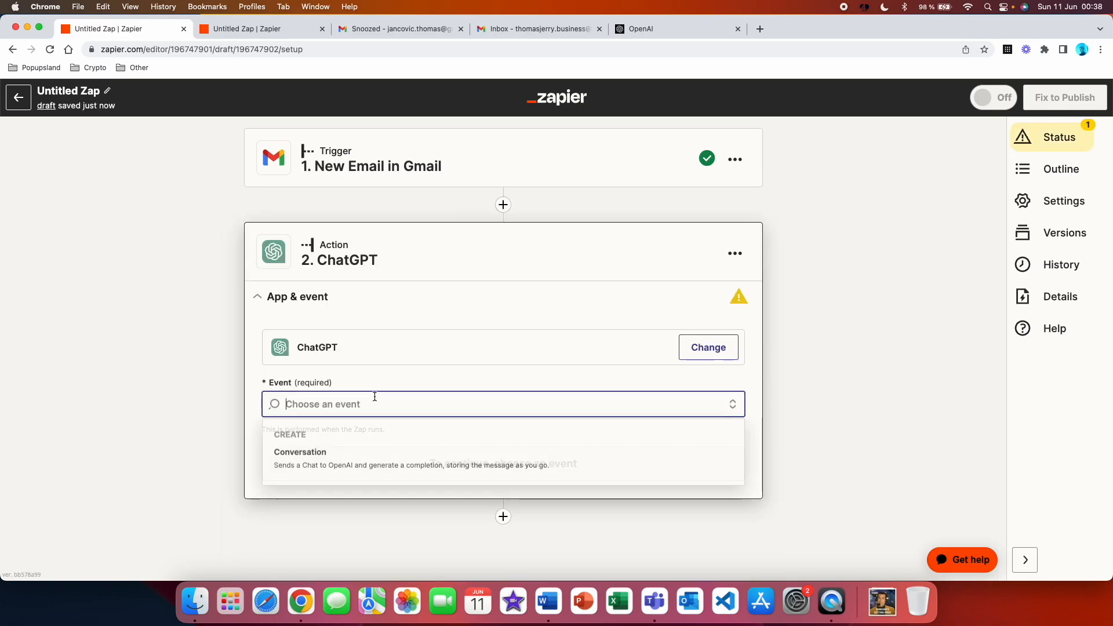
{"action": "left_click", "coordinate": [356, 453]}
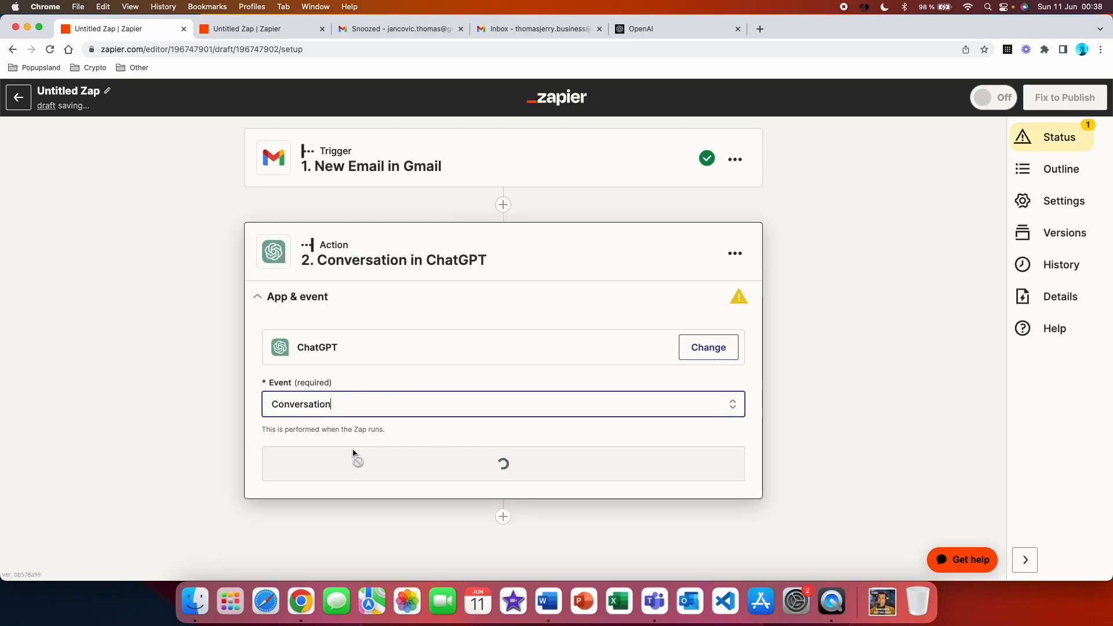
{"action": "left_click", "coordinate": [288, 463]}
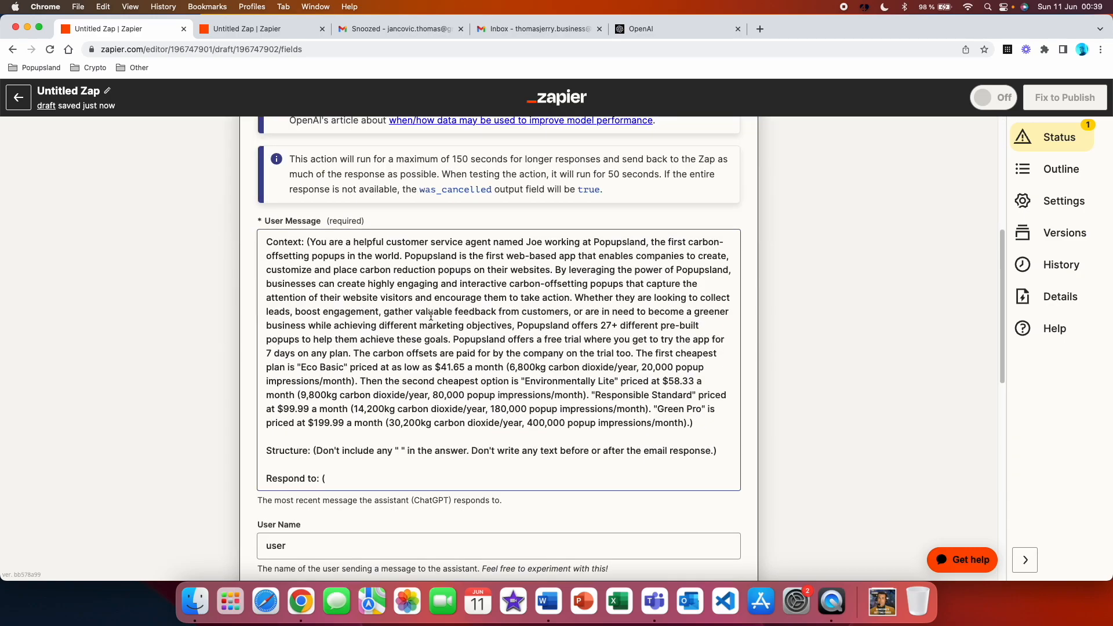
Insert the trigger's Body Plain field after "Respond to: (" in the User Message and close the parenthesis
{"action": "left_click", "coordinate": [352, 477]}
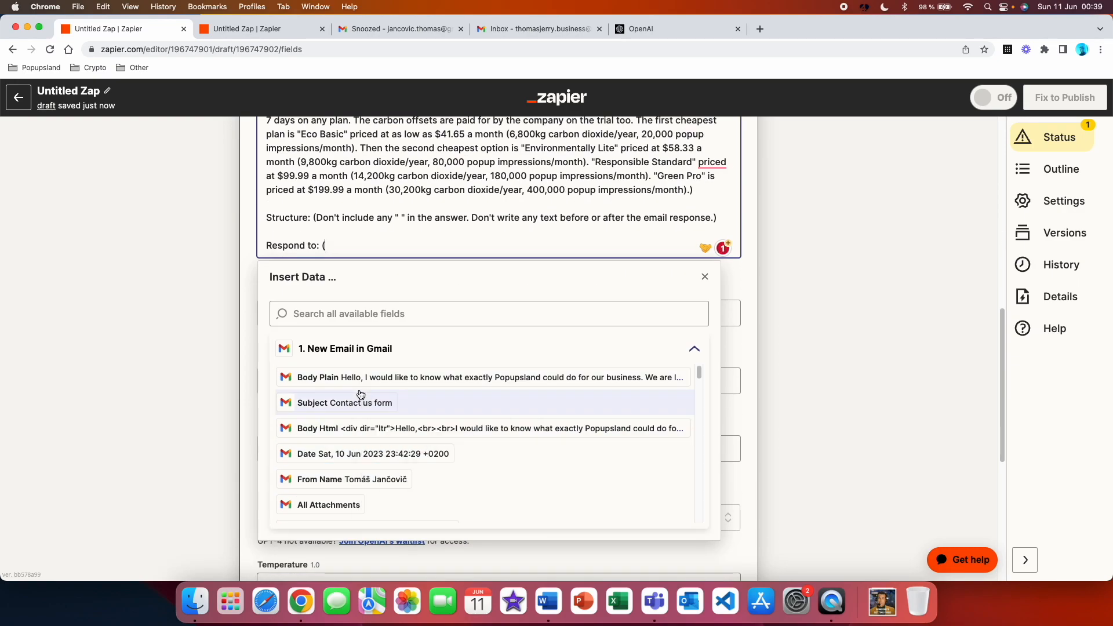
{"action": "left_click", "coordinate": [371, 377]}
Change the Assistant Instructions to "You are a helpful customer support assistant." and accept the conversation's settings
{"action": "scroll", "coordinate": [249, 345], "scroll_direction": "down", "scroll_amount": 3}
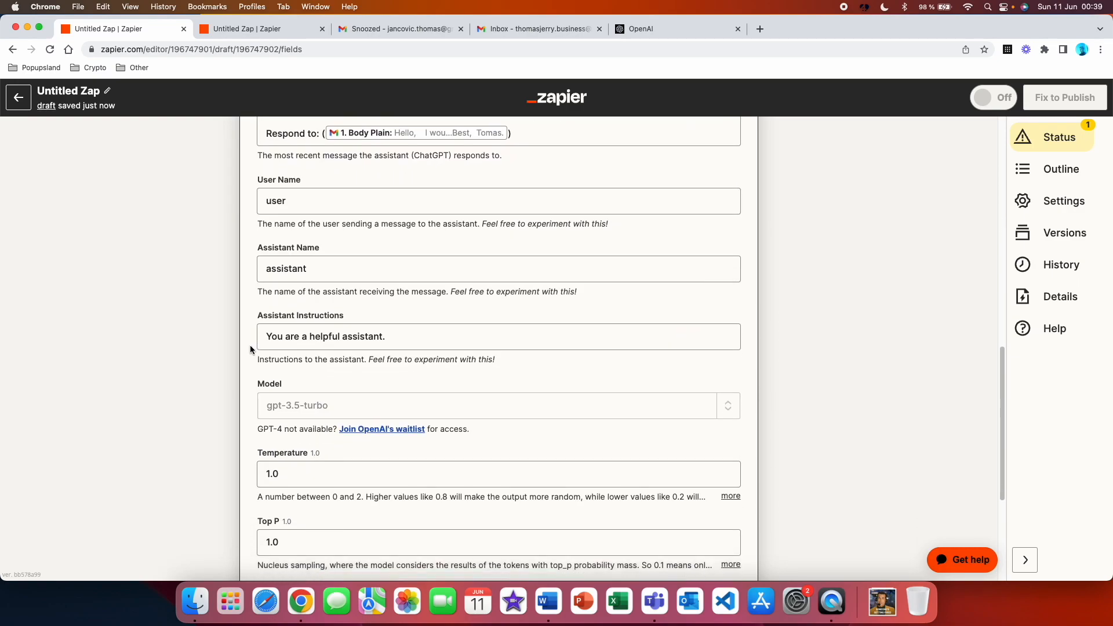
{"action": "scroll", "coordinate": [388, 343], "scroll_direction": "down", "scroll_amount": 3}
{"action": "left_click", "coordinate": [342, 197]}
{"action": "type", "text": "customer support"}
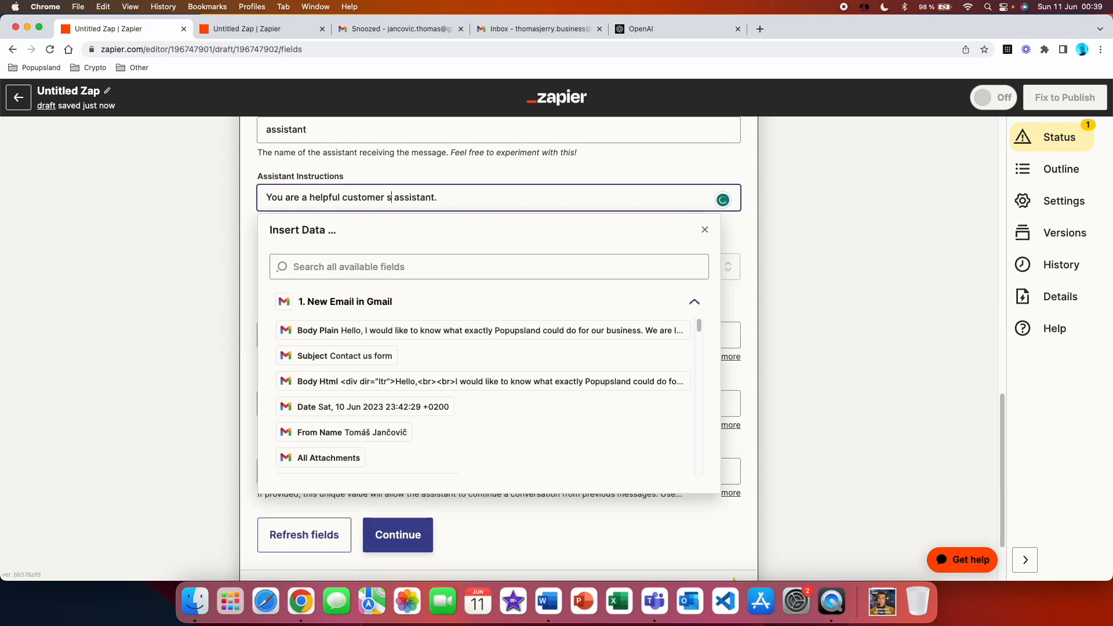
{"action": "left_click", "coordinate": [399, 525]}
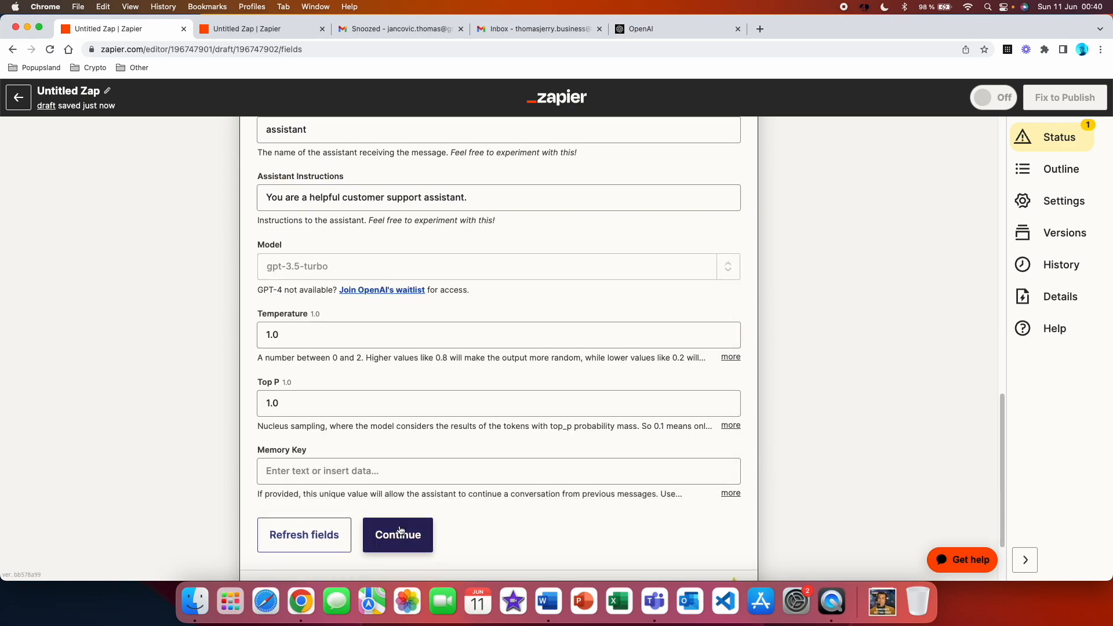
Test the ChatGPT conversation step and read through the generated email response
{"action": "left_click", "coordinate": [409, 468]}
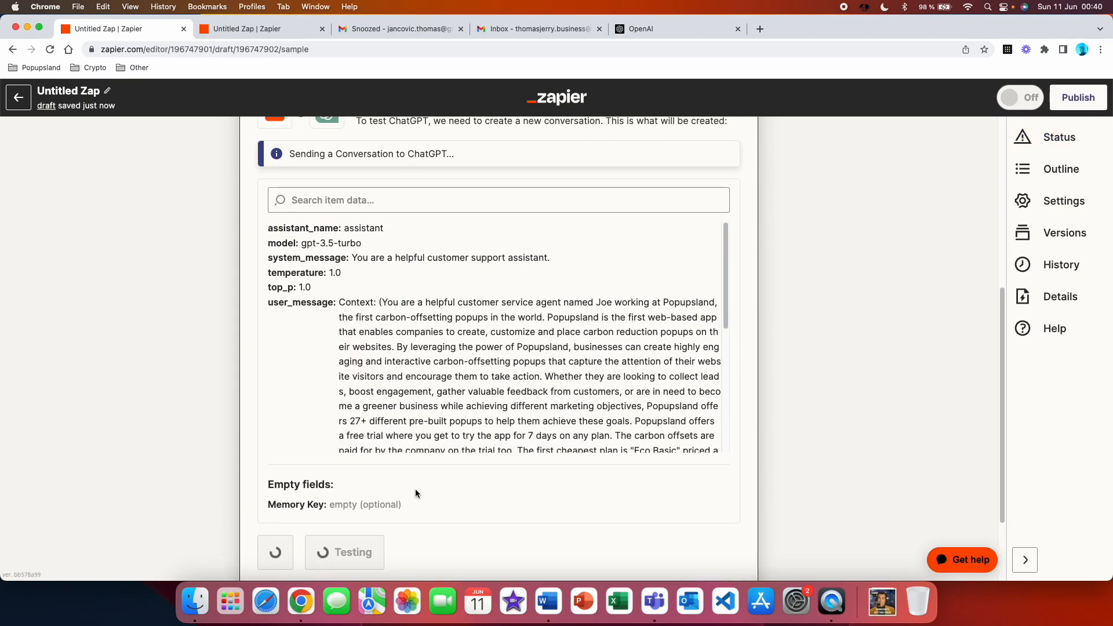
{"action": "scroll", "coordinate": [664, 381], "scroll_direction": "down", "scroll_amount": 15}
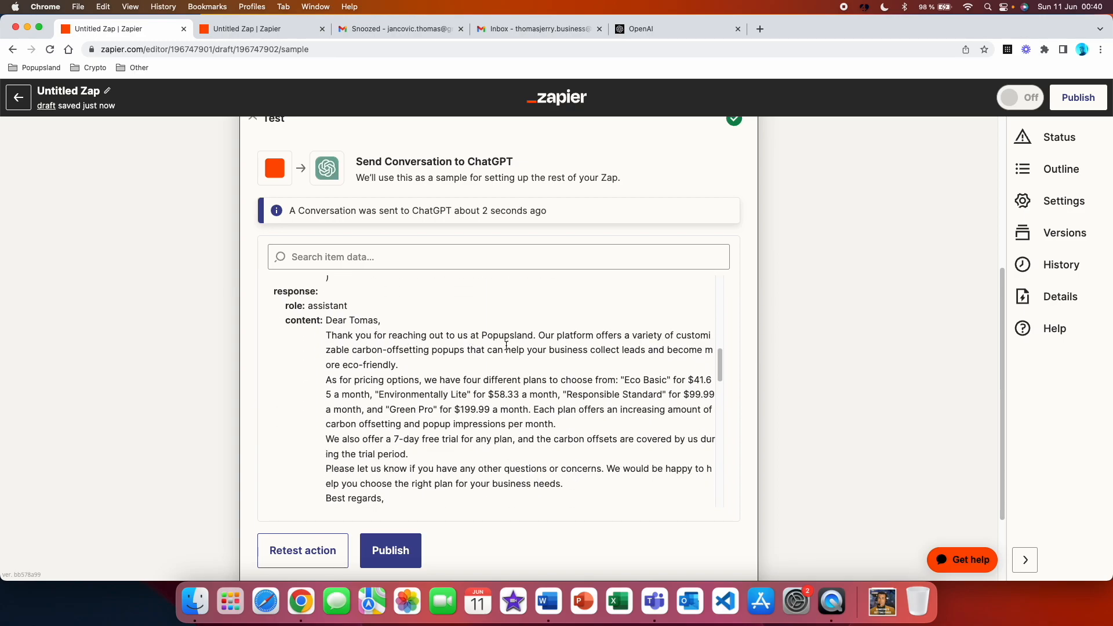
{"action": "scroll", "coordinate": [526, 347], "scroll_direction": "down", "scroll_amount": 1}
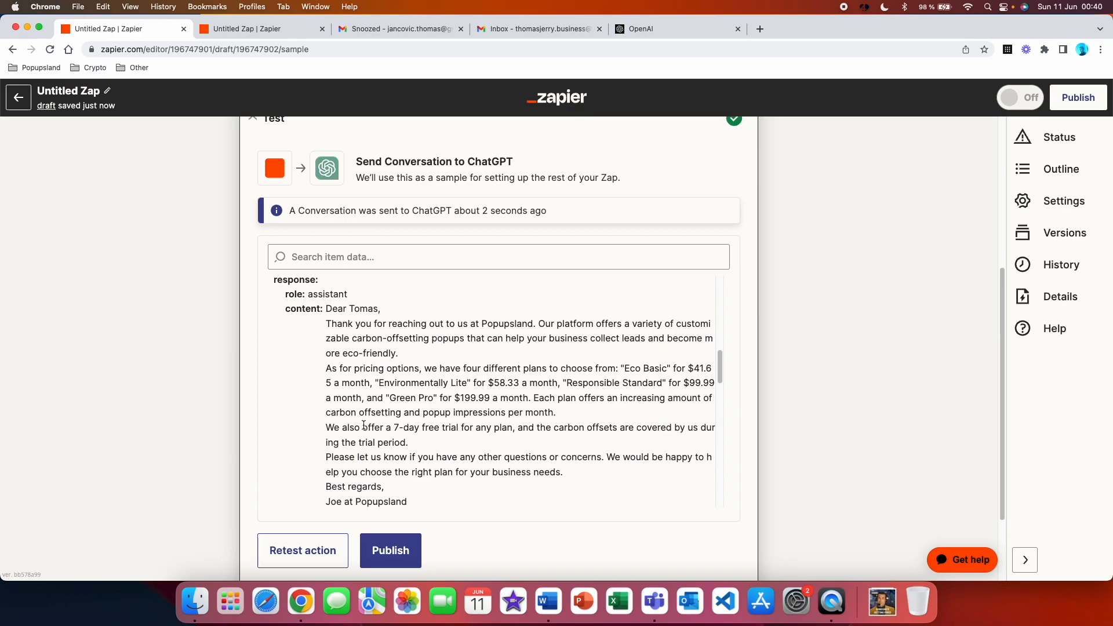
Add a third action step below the ChatGPT conversation
{"action": "scroll", "coordinate": [695, 354], "scroll_direction": "down", "scroll_amount": 5}
{"action": "scroll", "coordinate": [743, 356], "scroll_direction": "down", "scroll_amount": 1}
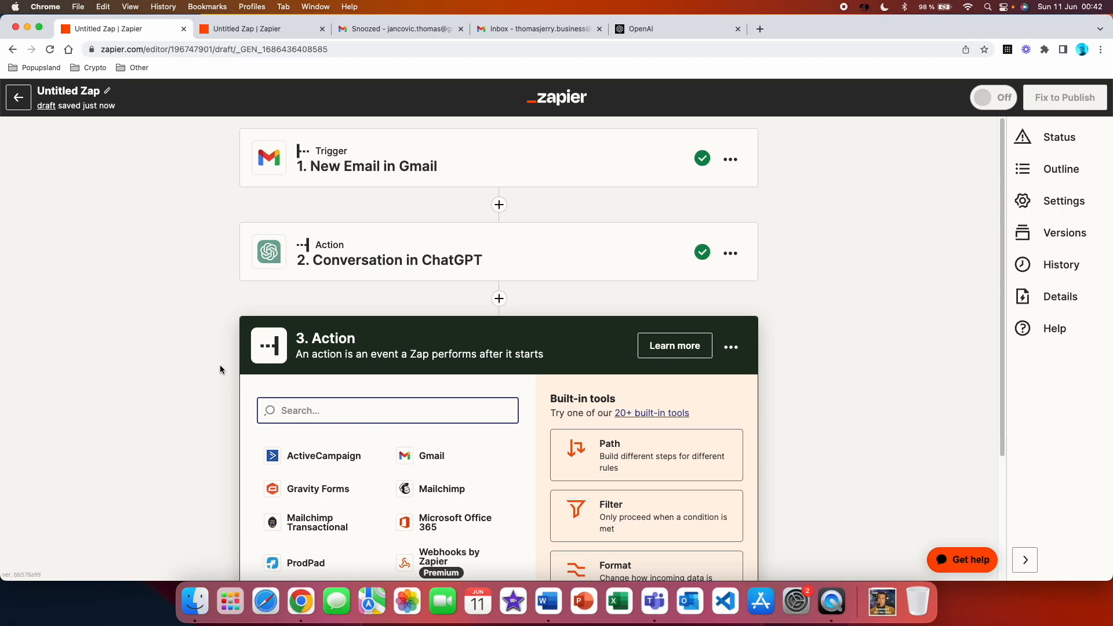
{"action": "scroll", "coordinate": [220, 369], "scroll_direction": "down", "scroll_amount": 2}
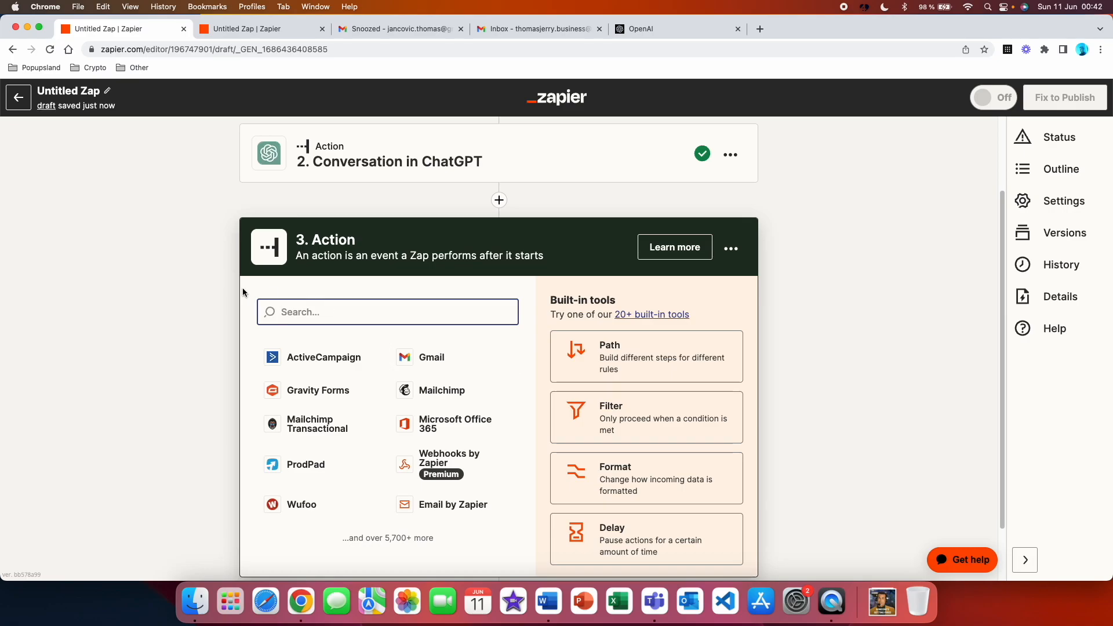
Set the third action to Gmail's Reply to Email event and accept the connected Gmail account
{"action": "left_click", "coordinate": [423, 356]}
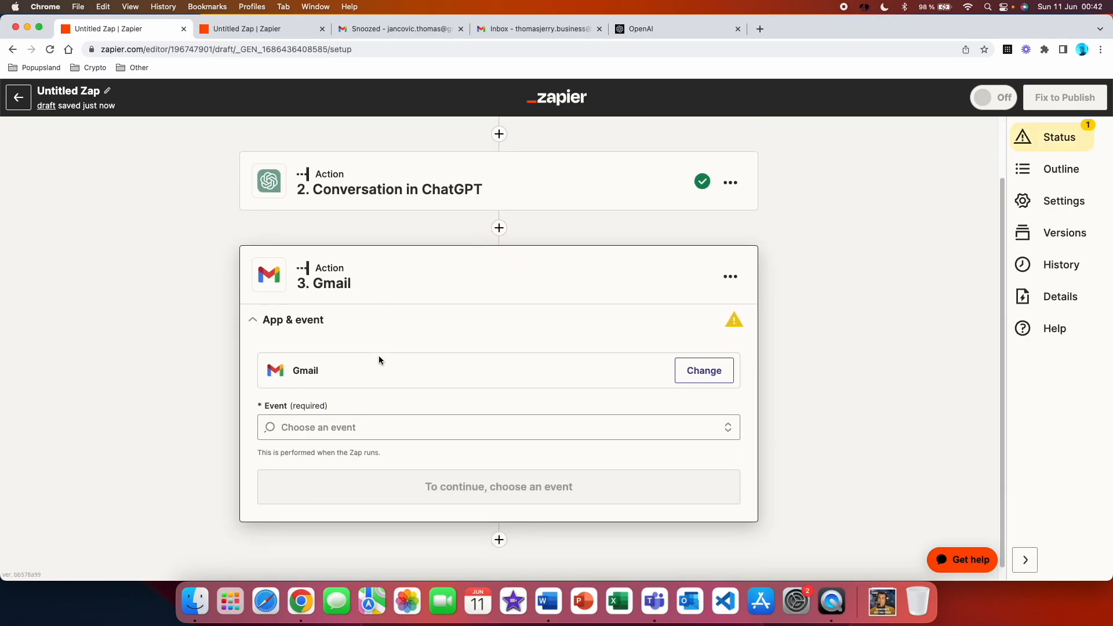
{"action": "left_click", "coordinate": [373, 427]}
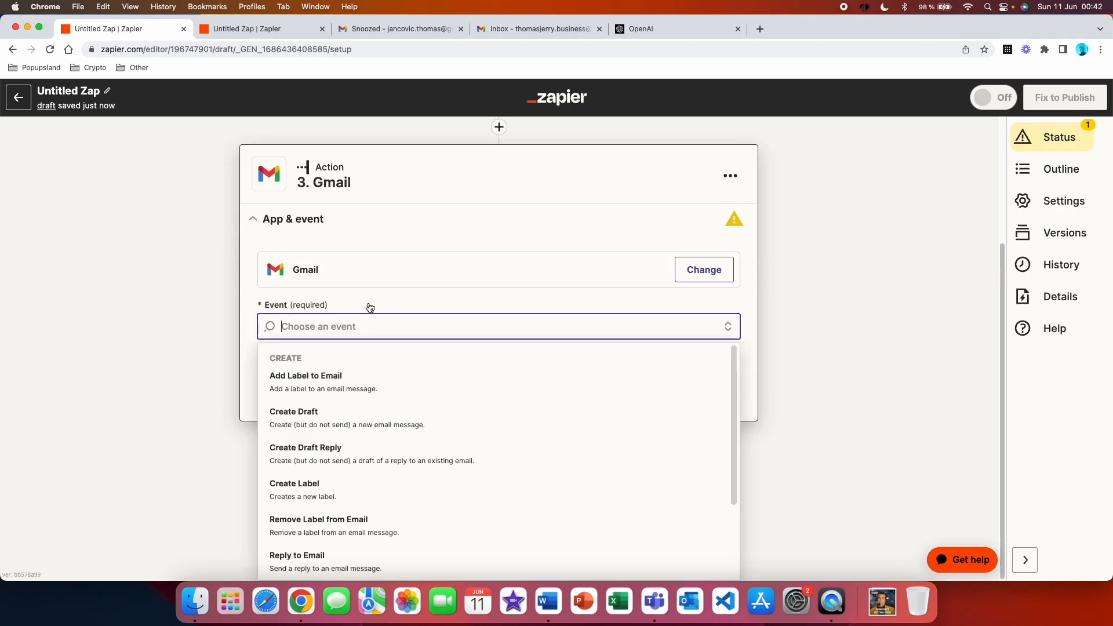
{"action": "scroll", "coordinate": [411, 463], "scroll_direction": "down", "scroll_amount": 2}
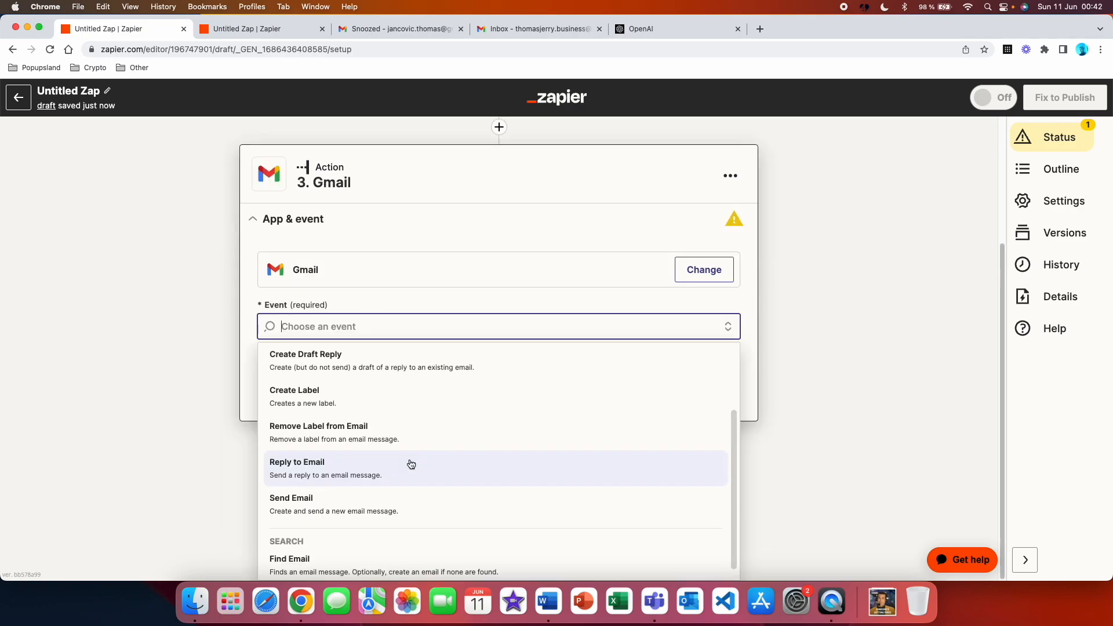
{"action": "left_click", "coordinate": [377, 480]}
{"action": "left_click", "coordinate": [488, 409]}
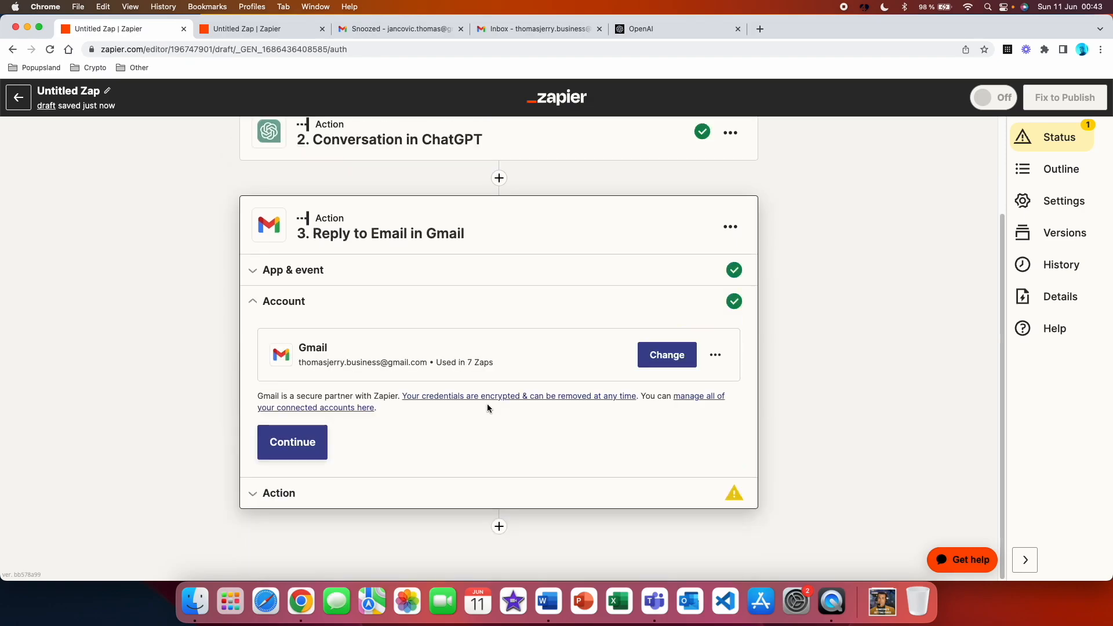
{"action": "left_click", "coordinate": [292, 440]}
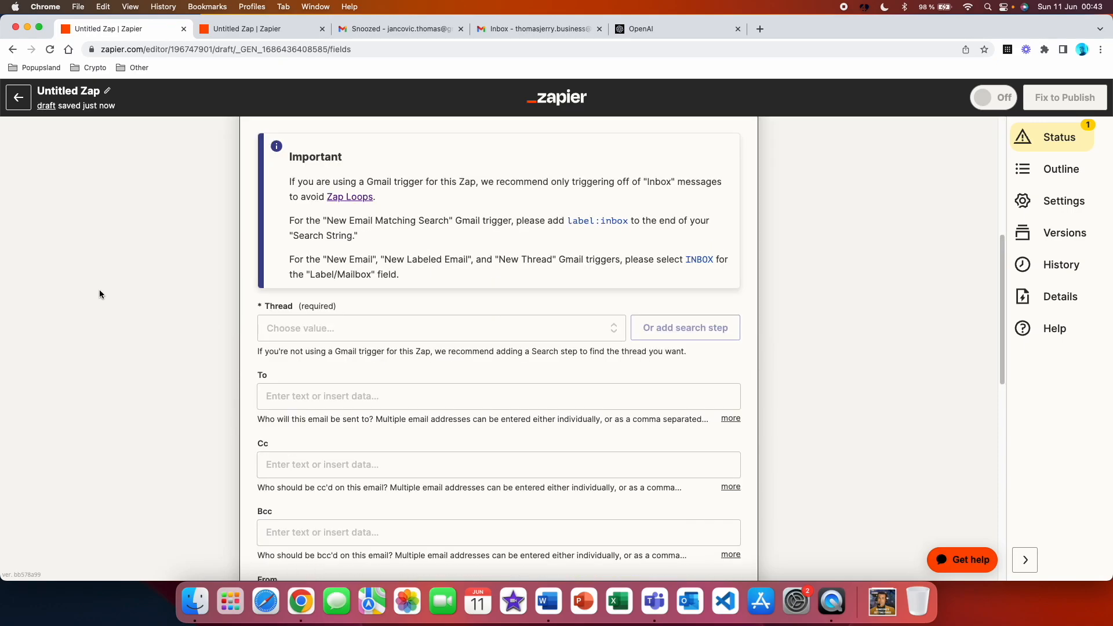
Map the reply's Thread to the custom value Thread Id from the New Email in Gmail trigger
{"action": "left_click", "coordinate": [328, 330]}
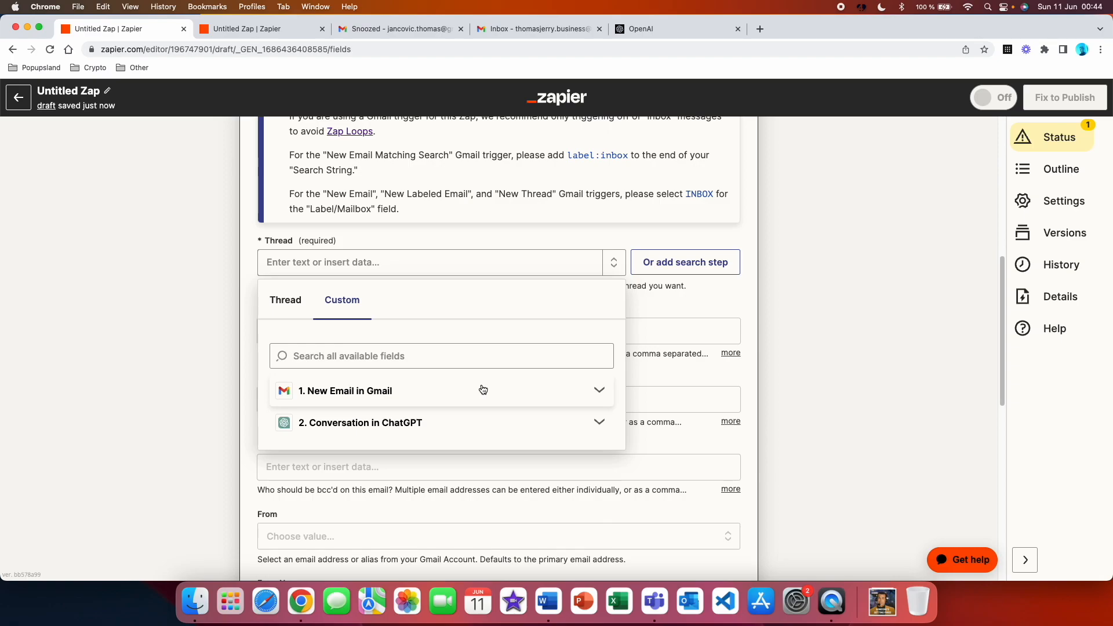
{"action": "left_click", "coordinate": [485, 390]}
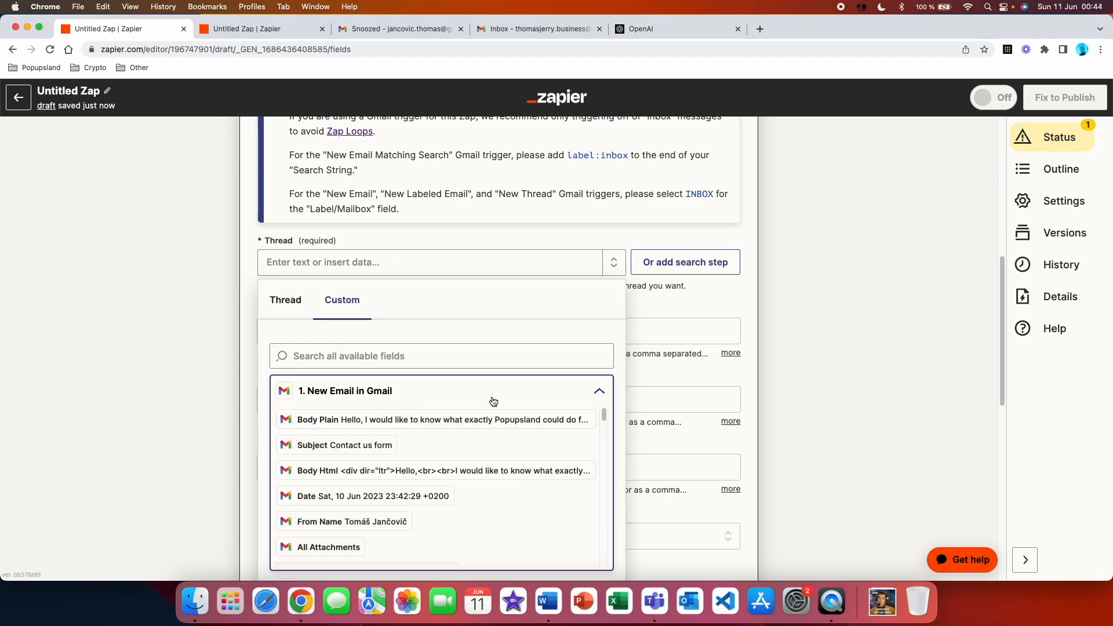
{"action": "scroll", "coordinate": [489, 402], "scroll_direction": "down", "scroll_amount": 2}
{"action": "scroll", "coordinate": [445, 405], "scroll_direction": "down", "scroll_amount": 5}
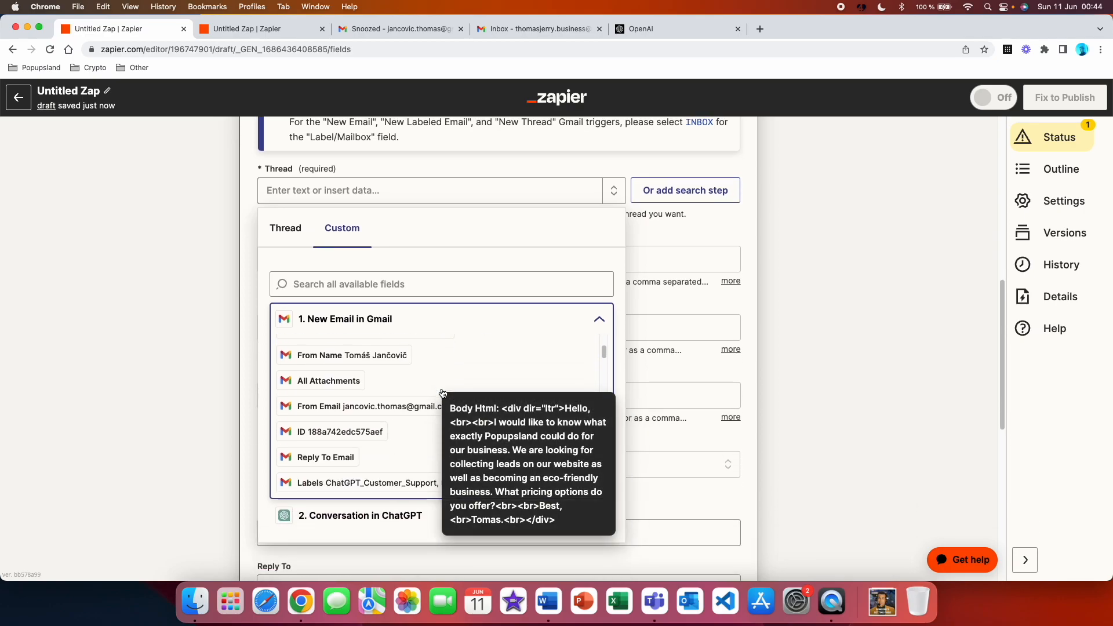
{"action": "scroll", "coordinate": [442, 394], "scroll_direction": "down", "scroll_amount": 10}
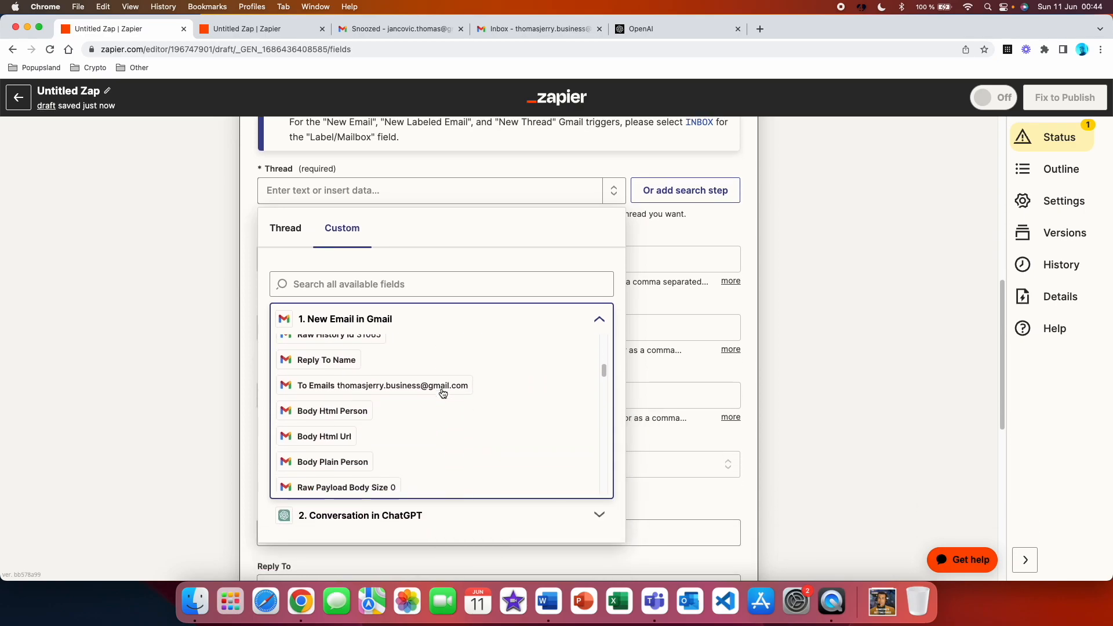
{"action": "scroll", "coordinate": [499, 377], "scroll_direction": "down", "scroll_amount": 10}
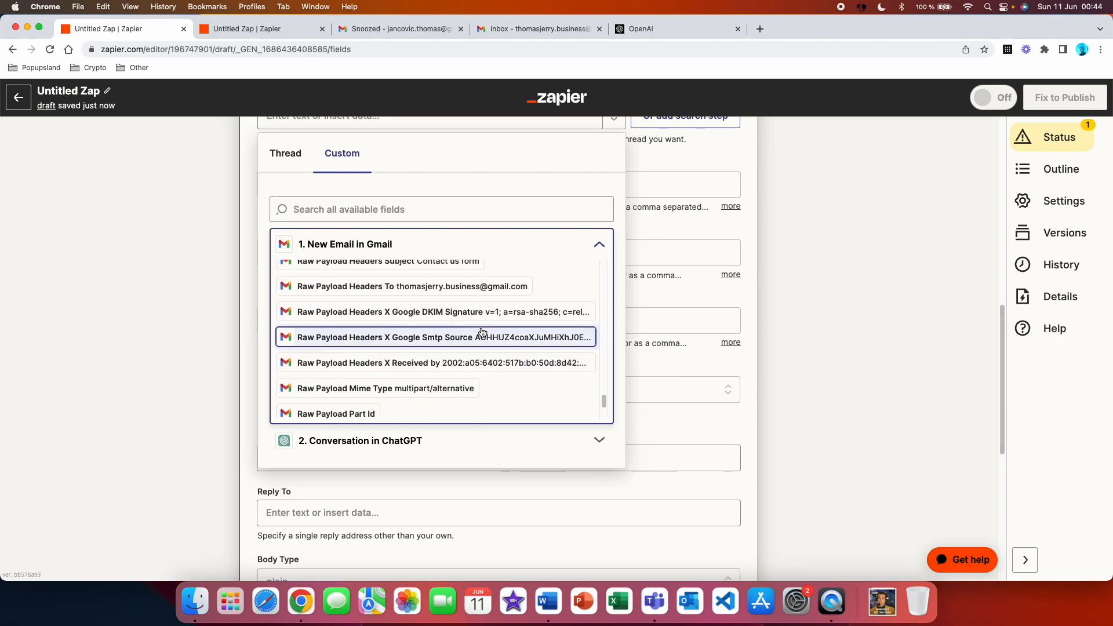
{"action": "scroll", "coordinate": [428, 336], "scroll_direction": "down", "scroll_amount": 3}
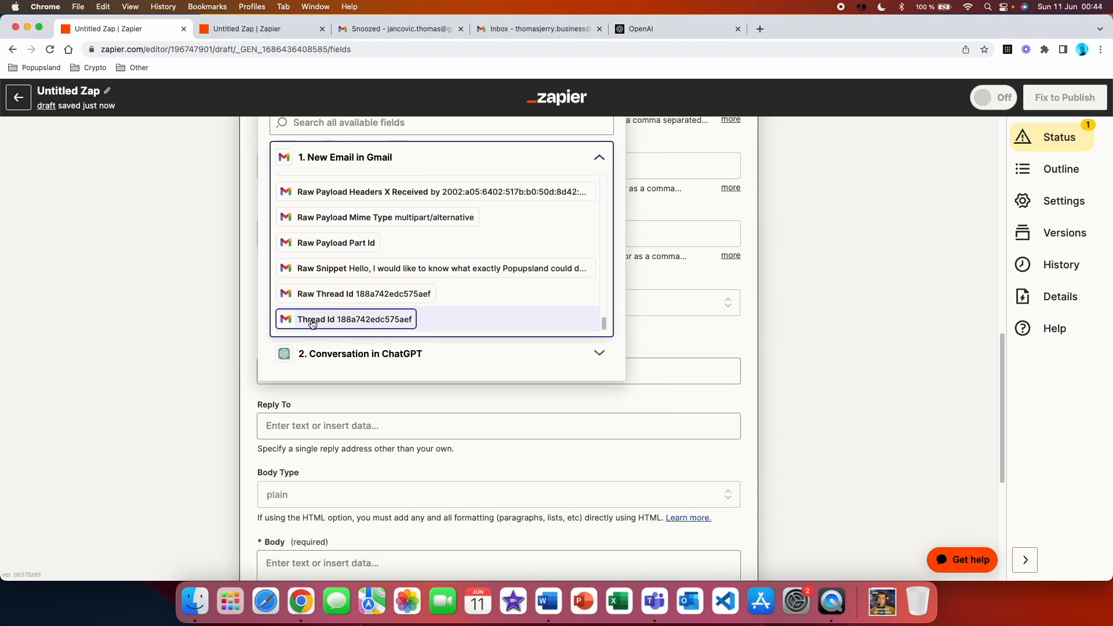
{"action": "left_click", "coordinate": [345, 320]}
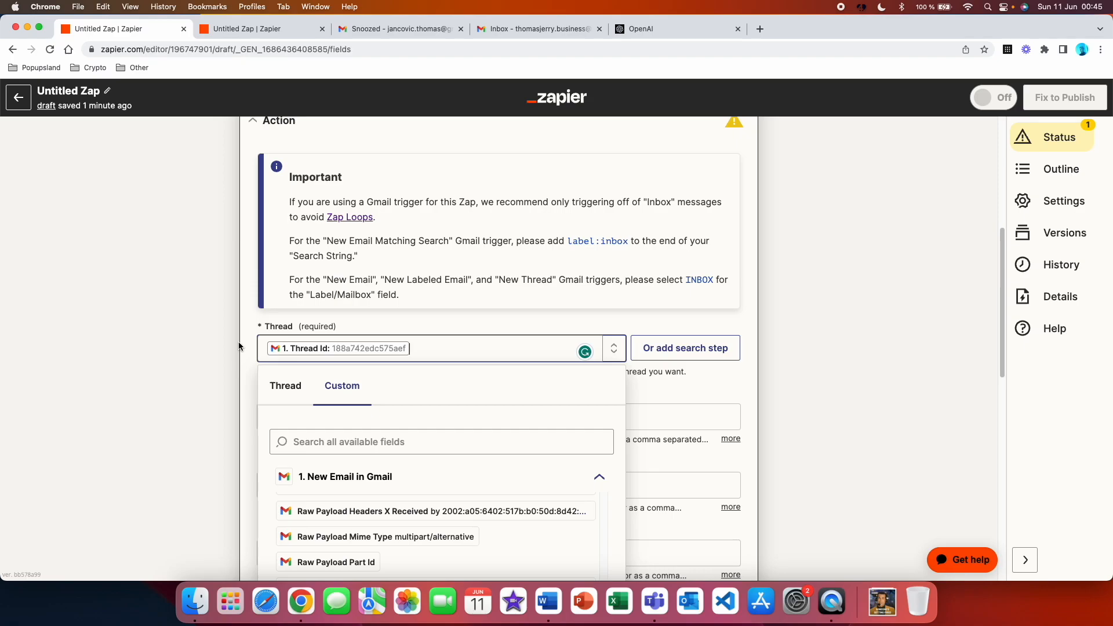
{"action": "left_click", "coordinate": [238, 346]}
Insert the trigger's From Email field as the reply's To recipient
{"action": "scroll", "coordinate": [272, 341], "scroll_direction": "down", "scroll_amount": 2}
{"action": "left_click", "coordinate": [296, 334]}
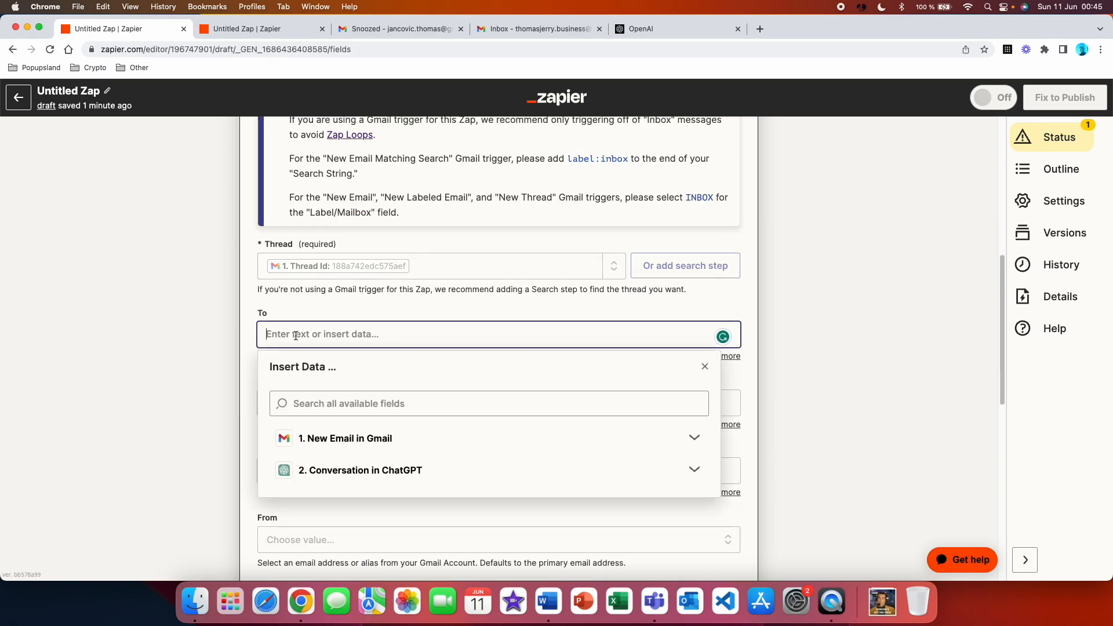
{"action": "left_click", "coordinate": [345, 438]}
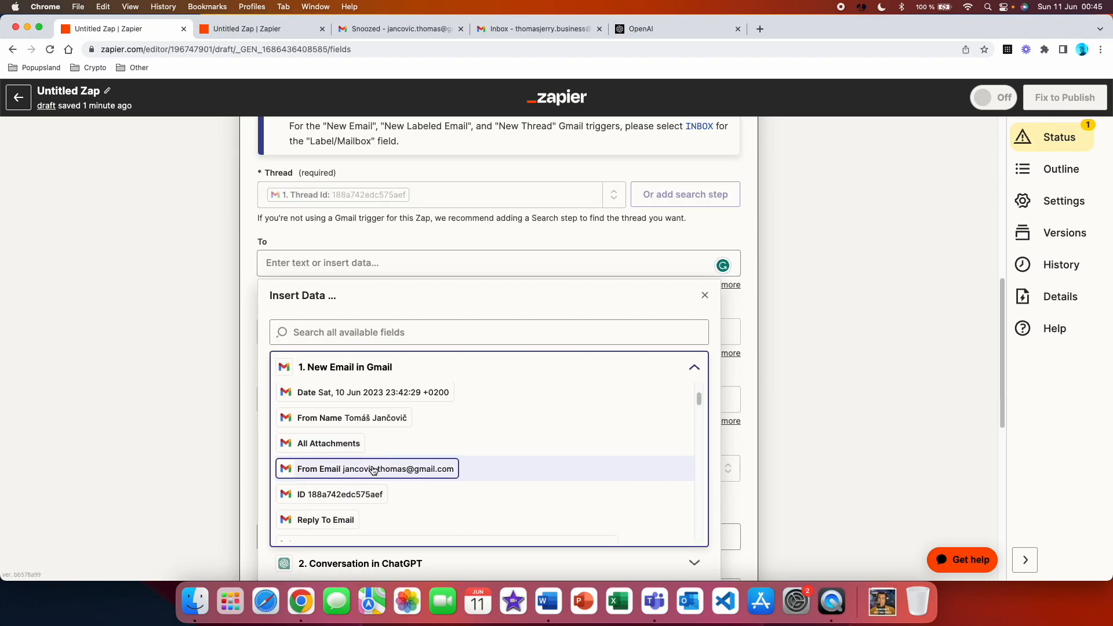
{"action": "left_click", "coordinate": [373, 469]}
Insert the ChatGPT conversation's Assistant Response Message as the reply's Body and accept the action's settings
{"action": "scroll", "coordinate": [347, 435], "scroll_direction": "down", "scroll_amount": 5}
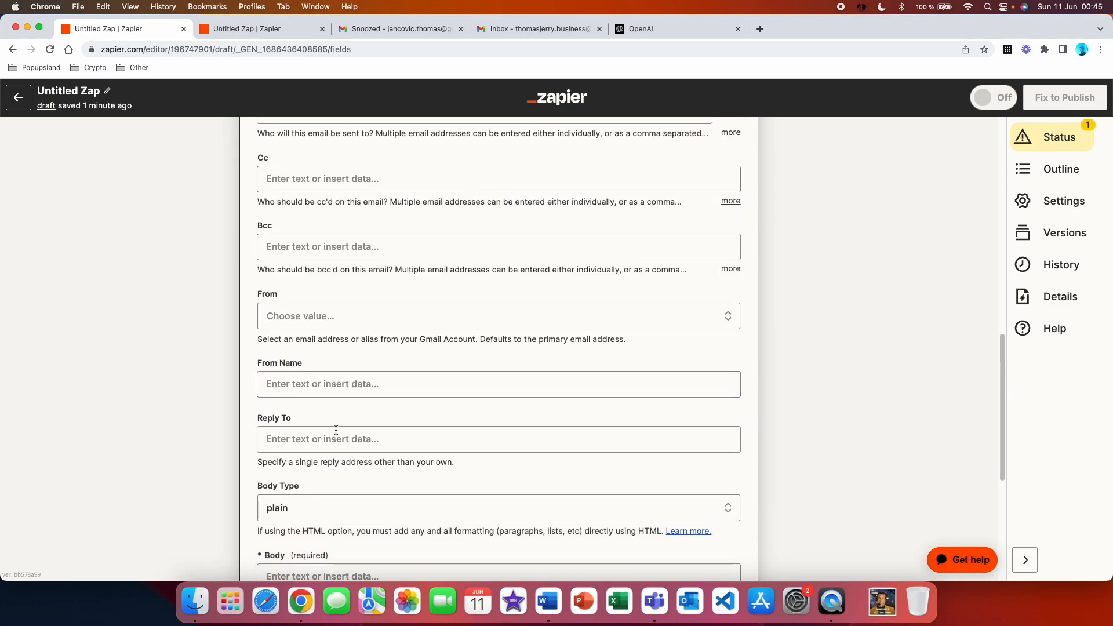
{"action": "scroll", "coordinate": [370, 442], "scroll_direction": "down", "scroll_amount": 4}
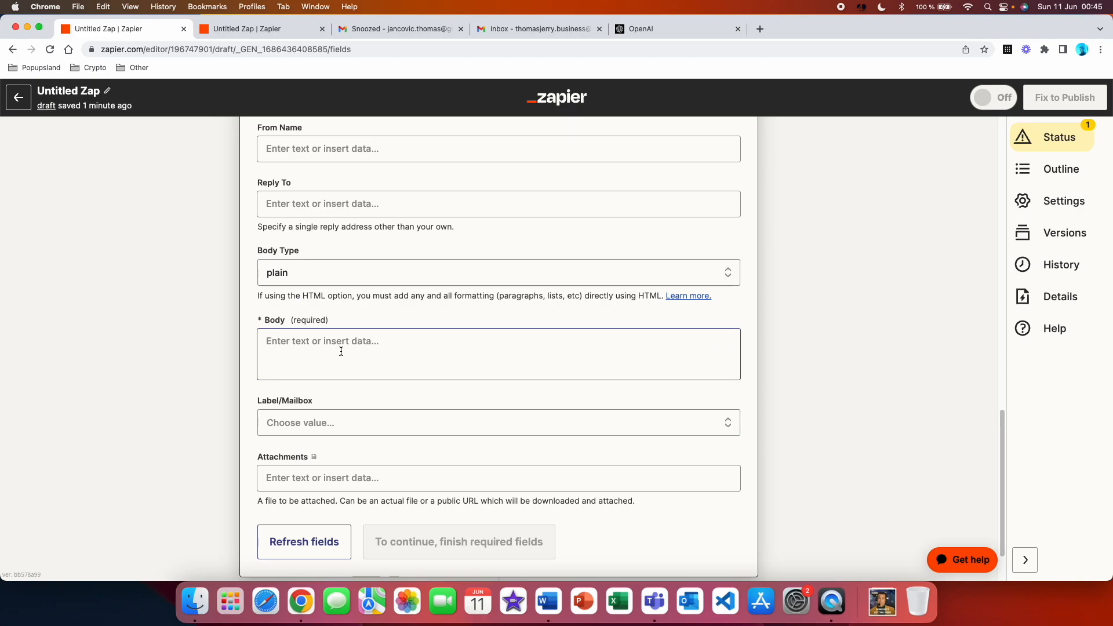
{"action": "left_click", "coordinate": [341, 351]}
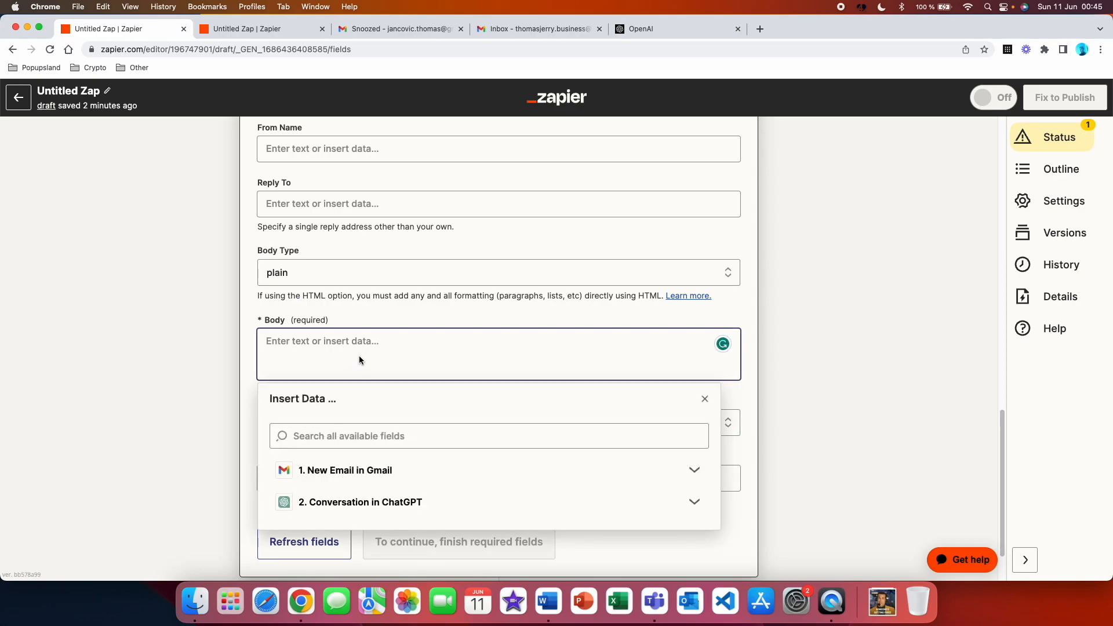
{"action": "left_click", "coordinate": [451, 502]}
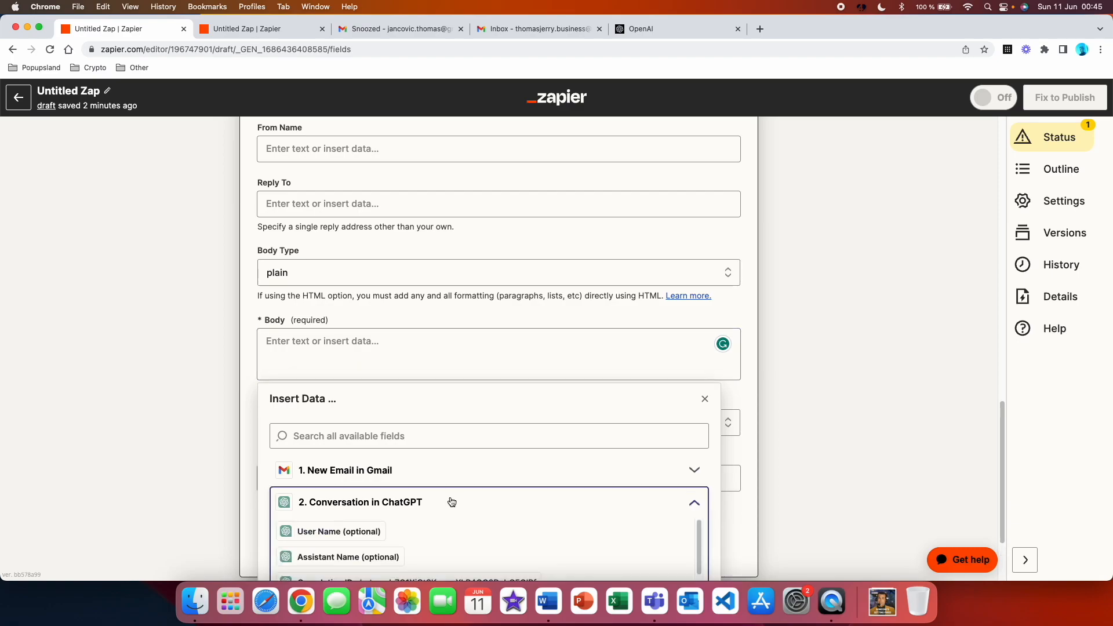
{"action": "scroll", "coordinate": [454, 467], "scroll_direction": "down", "scroll_amount": 2}
{"action": "scroll", "coordinate": [499, 511], "scroll_direction": "down", "scroll_amount": 5}
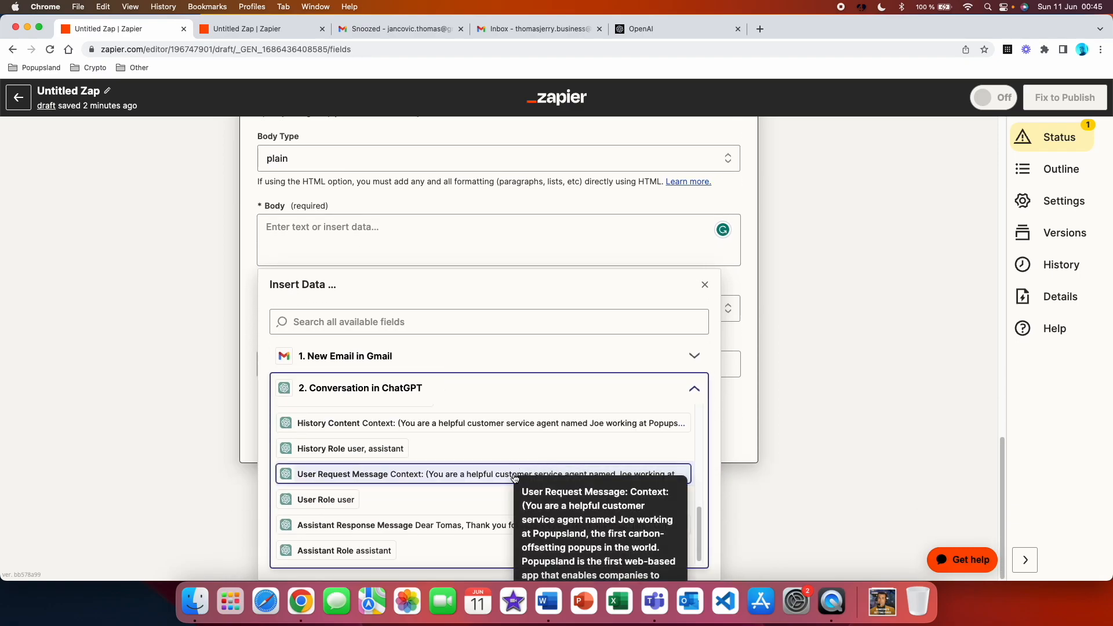
{"action": "left_click", "coordinate": [473, 525]}
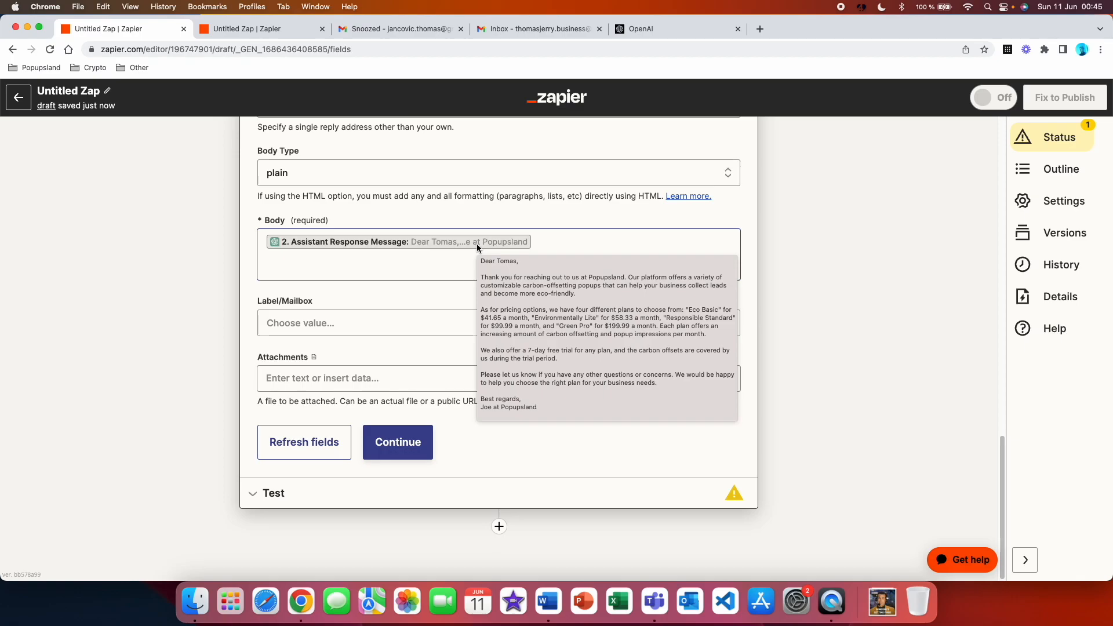
{"action": "left_click", "coordinate": [410, 451]}
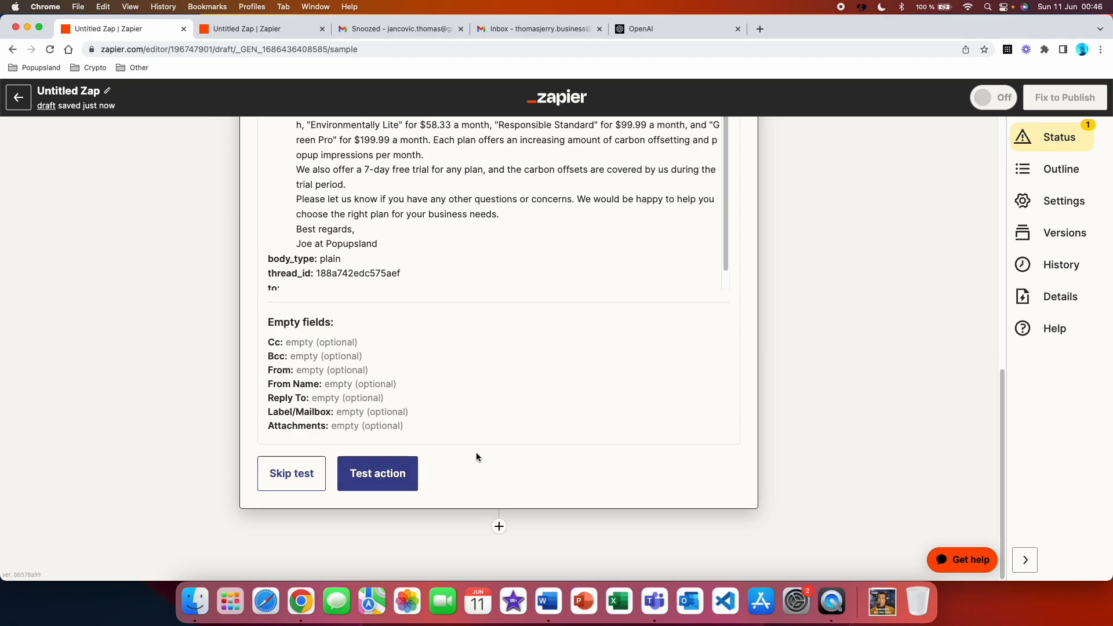
Test the Reply to Email action and read the resulting reply in the "Contact us form" thread of the sender's refreshed Gmail inbox
{"action": "left_click", "coordinate": [395, 472]}
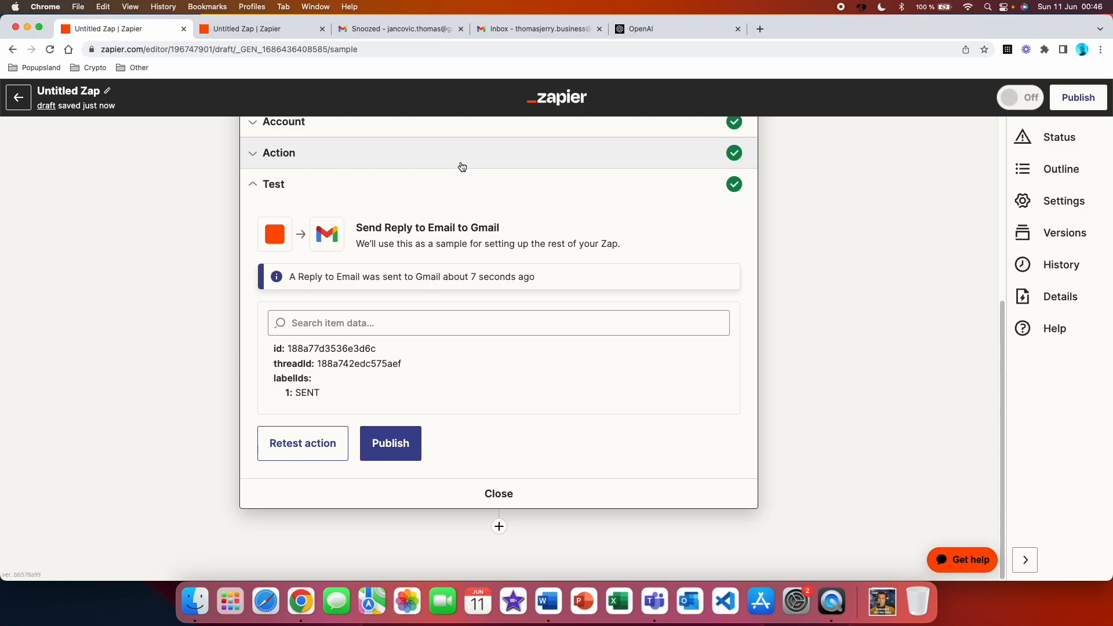
{"action": "left_click", "coordinate": [400, 28]}
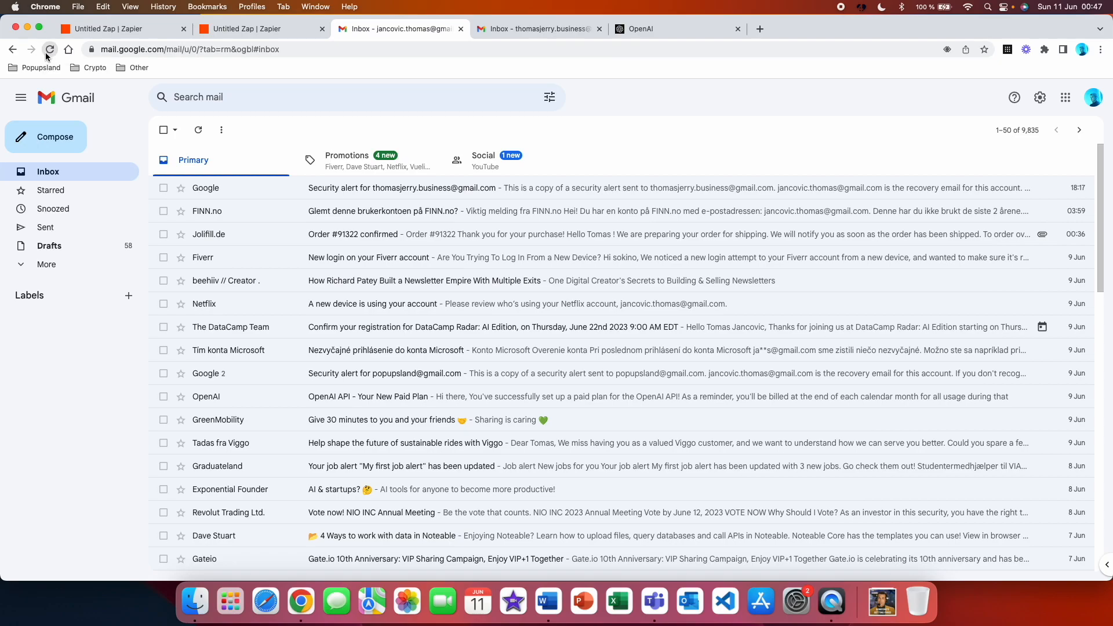
{"action": "left_click", "coordinate": [47, 53]}
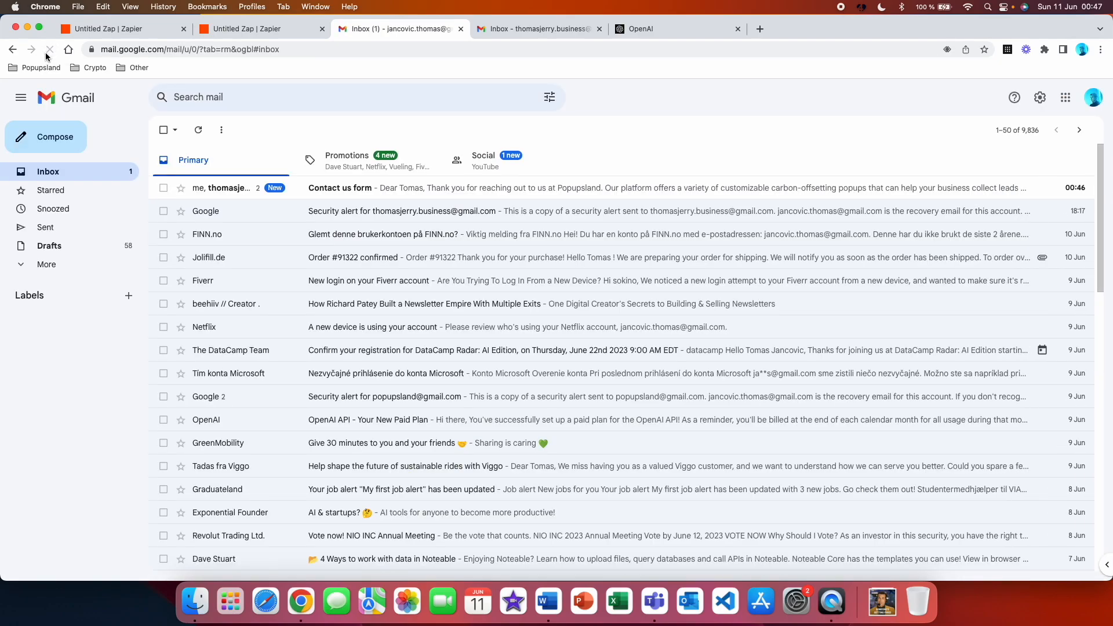
{"action": "left_click", "coordinate": [400, 197]}
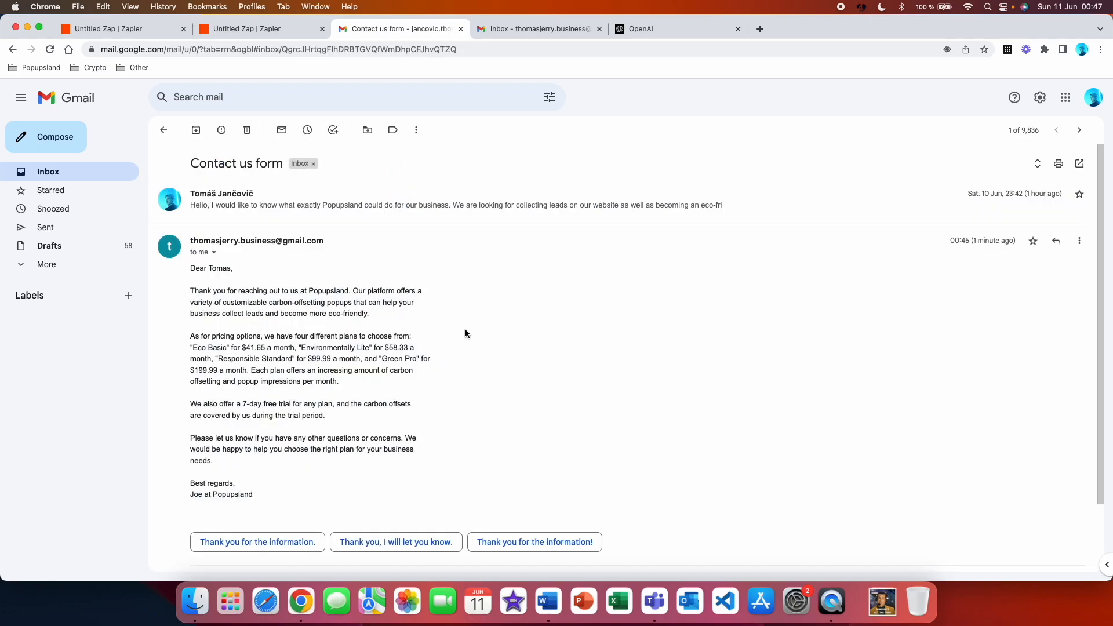
{"action": "left_click", "coordinate": [472, 215]}
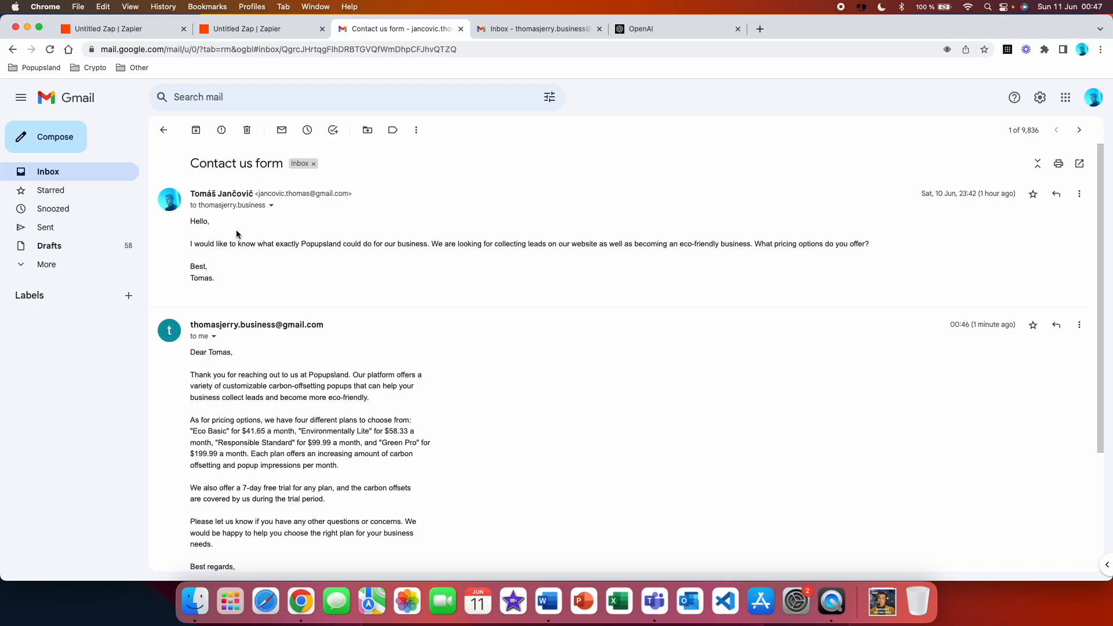
{"action": "scroll", "coordinate": [244, 315], "scroll_direction": "down", "scroll_amount": 2}
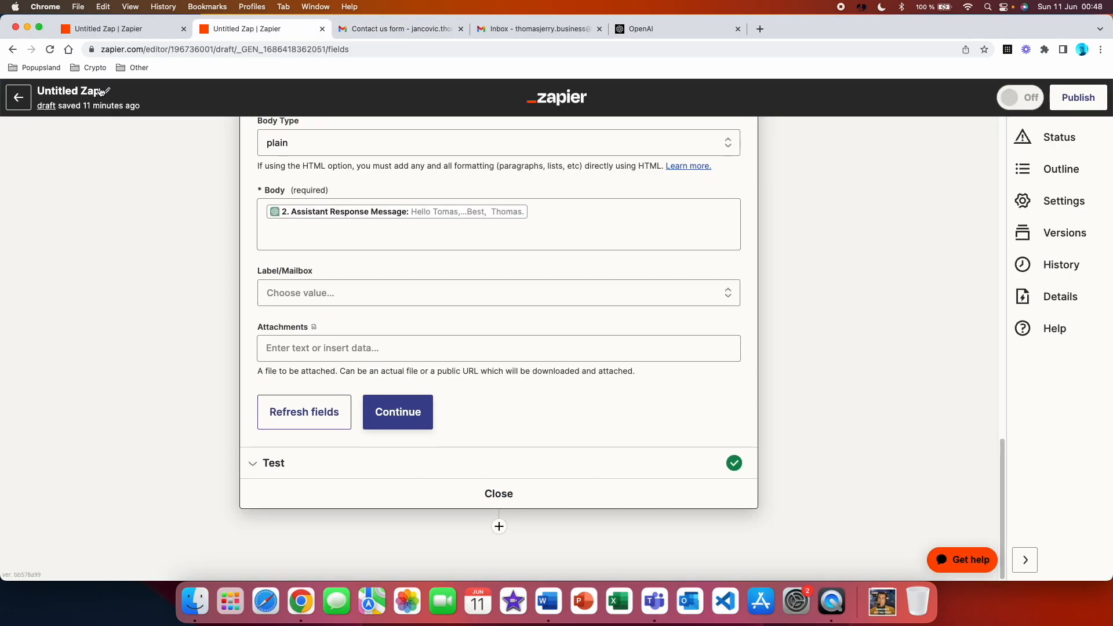
Rename the other untitled Zap as "ChatGPT customer support inbox", accept its reply settings and try to publish it
{"action": "left_click", "coordinate": [105, 93]}
{"action": "type", "text": "ChatGPT customer support inbox"}
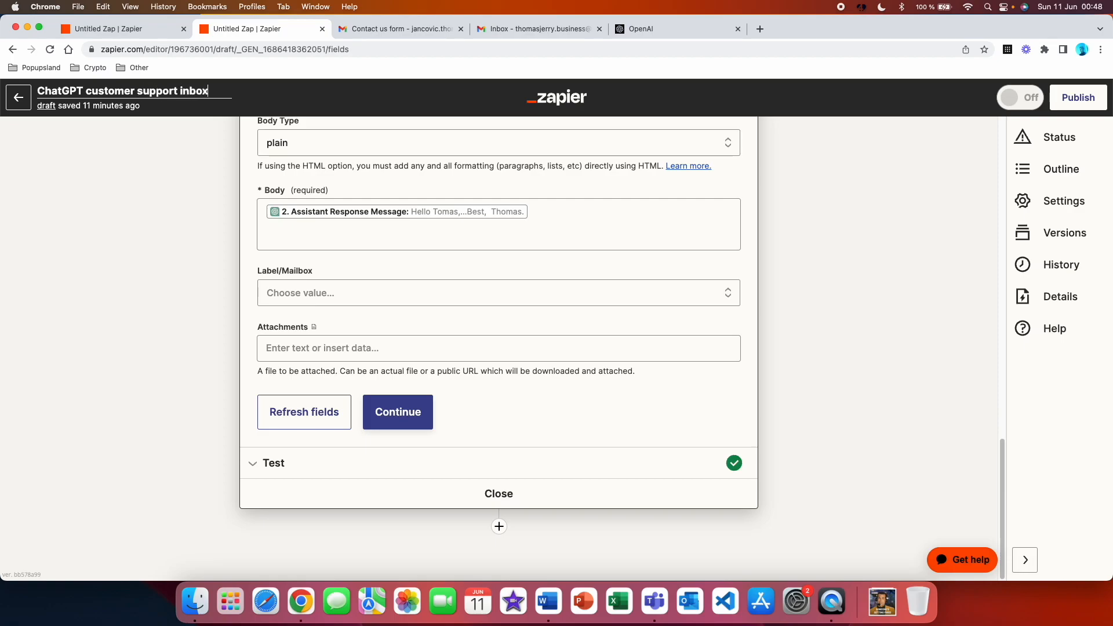
{"action": "left_click", "coordinate": [420, 422]}
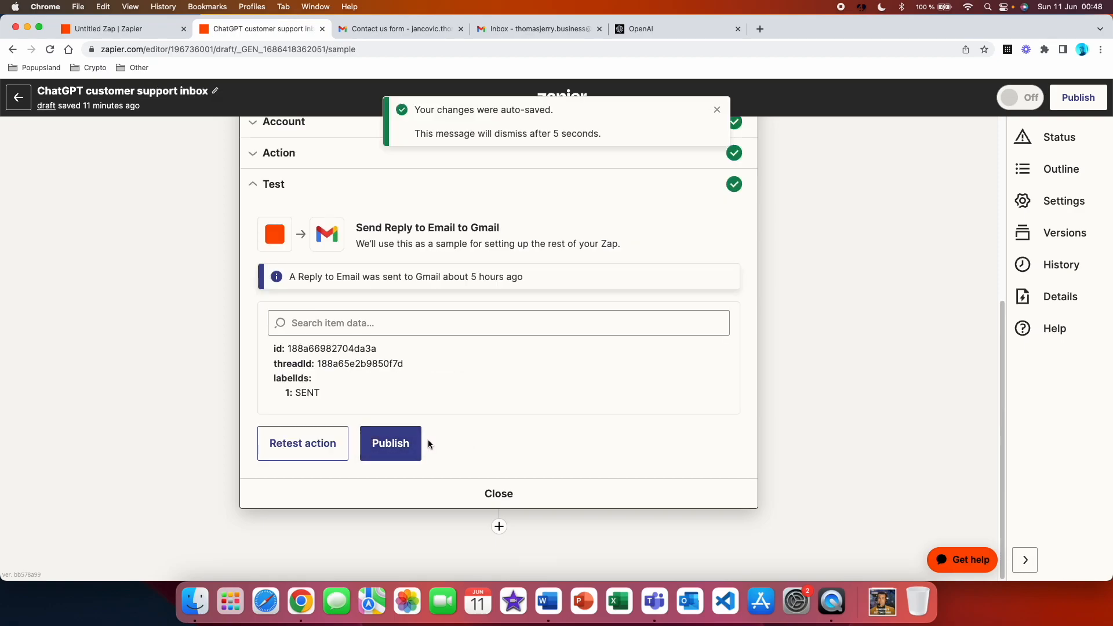
{"action": "left_click", "coordinate": [413, 451]}
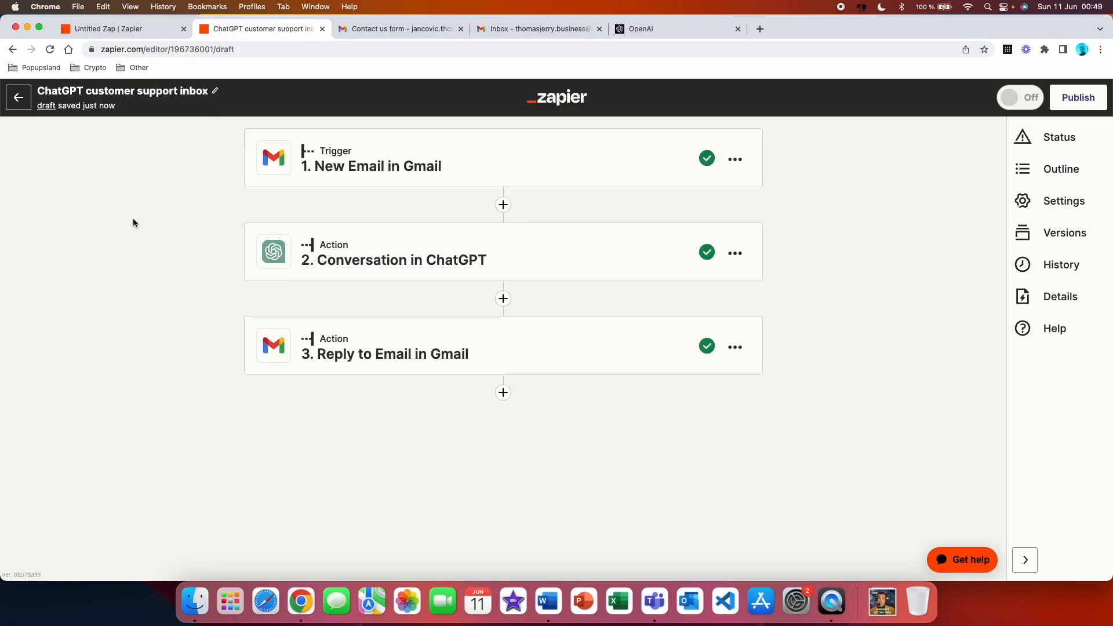